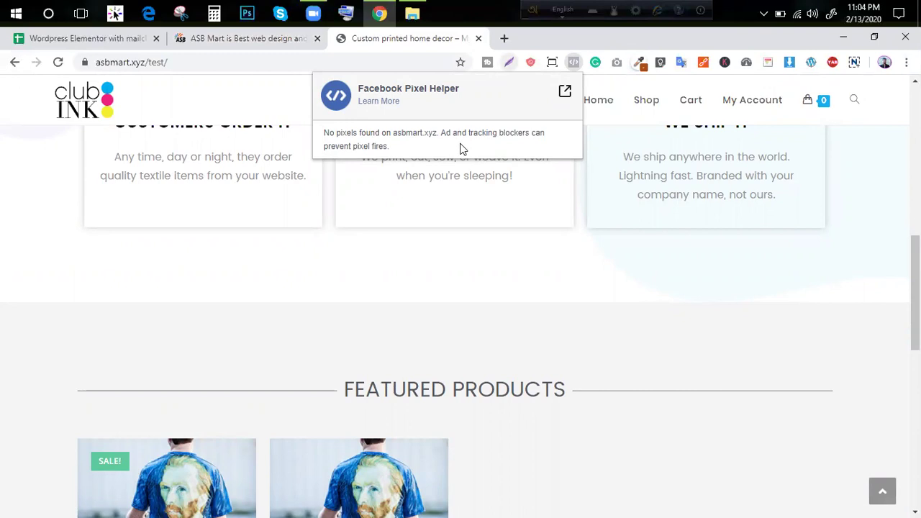
- Open the test site's WordPress admin login page at asbmart.xyz/test/admin
click(232, 40)
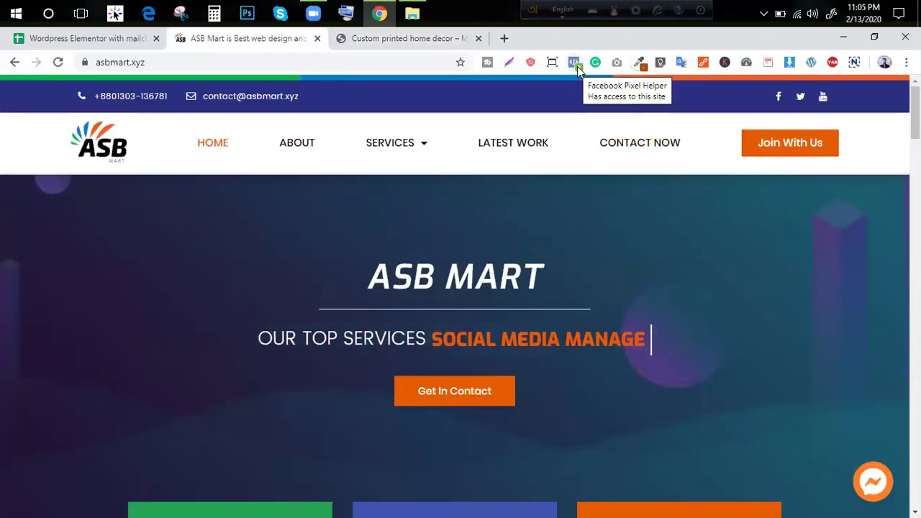
click(385, 41)
click(226, 62)
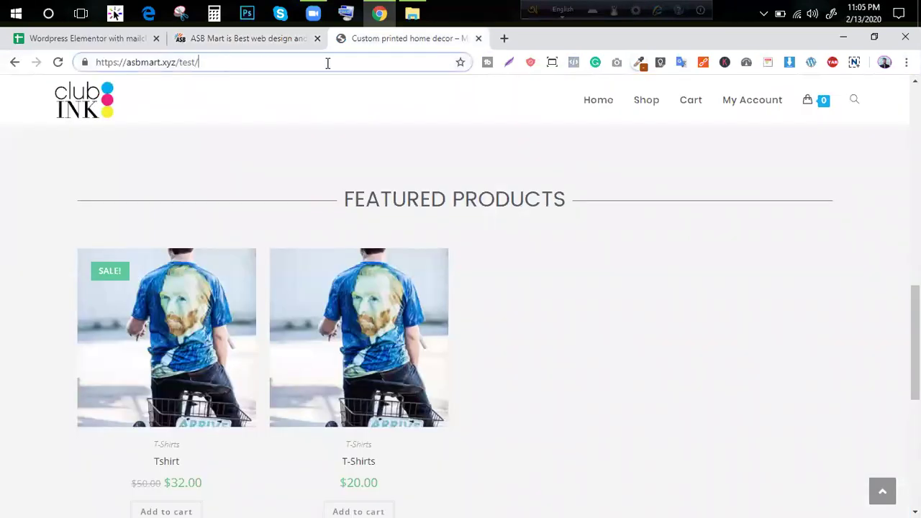
text(admi)
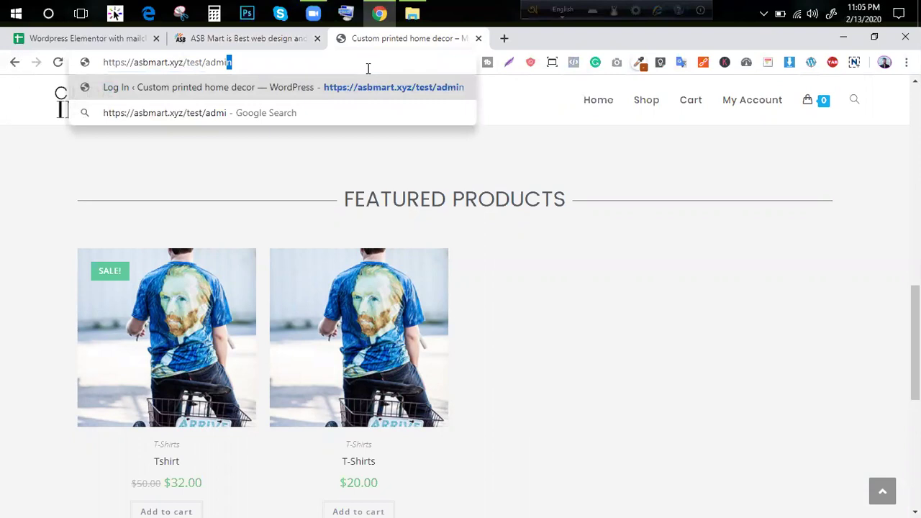
key(Return)
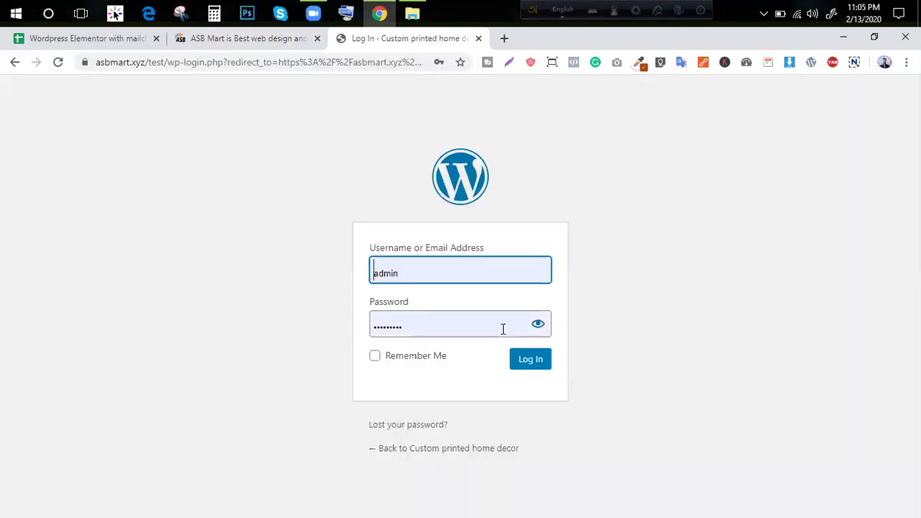
- Log in to the test site's WordPress admin with the prefilled credentials
click(503, 329)
double_click(533, 333)
click(515, 360)
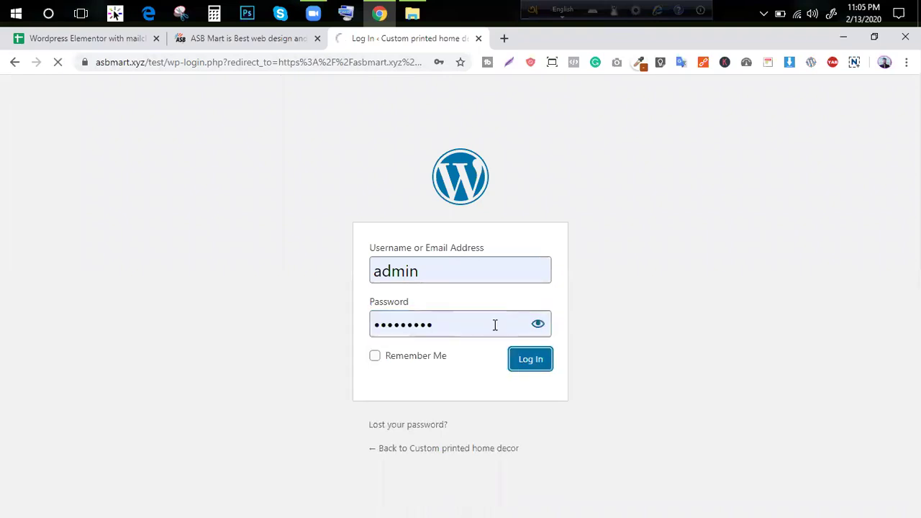
- Open Facebook Business Manager's home page in a new browser tab
click(504, 39)
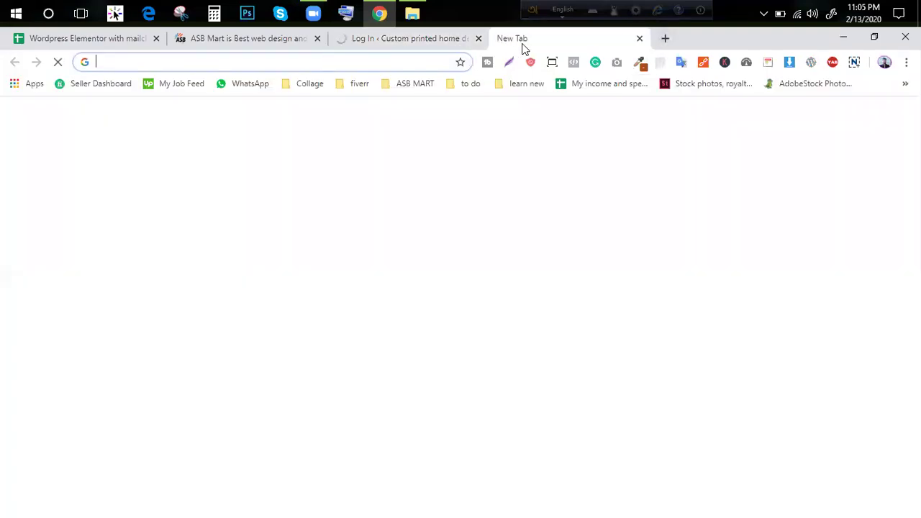
text(facebook.com)
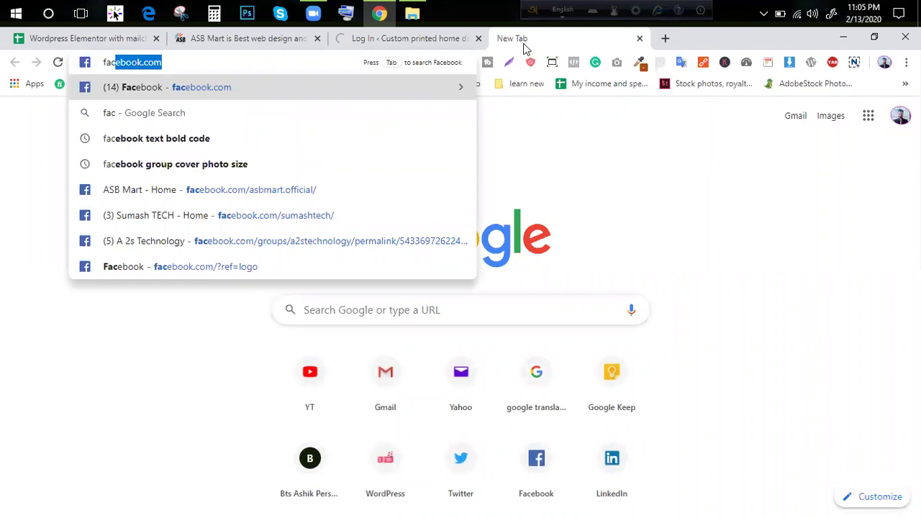
key(ctrl+a)
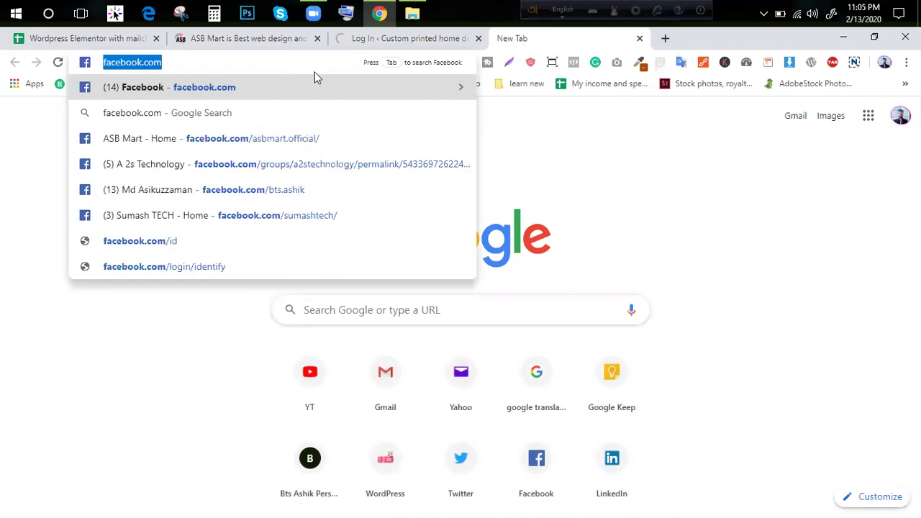
text(bus)
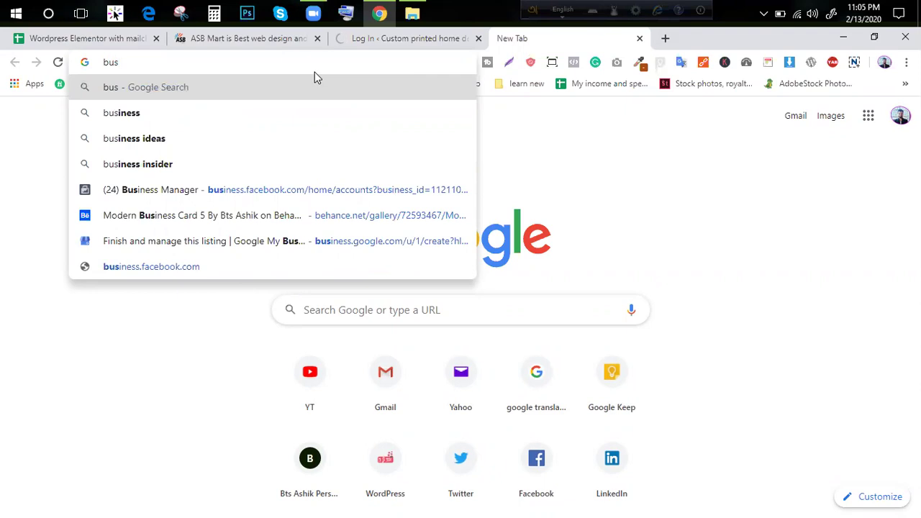
click(295, 195)
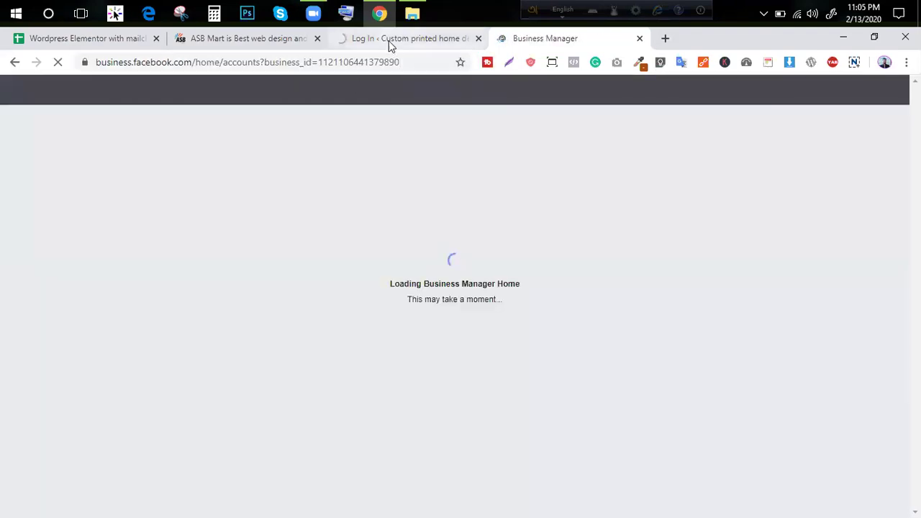
click(390, 37)
click(536, 42)
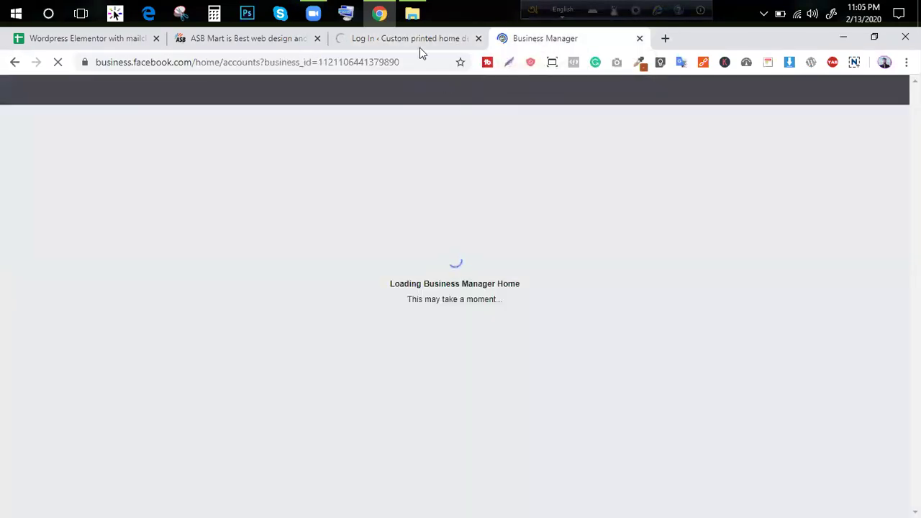
click(382, 43)
click(264, 41)
click(386, 40)
click(556, 33)
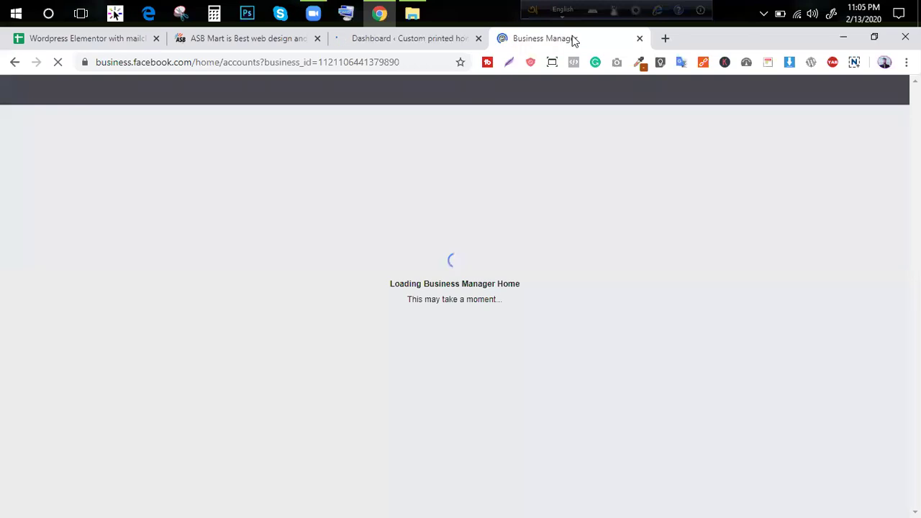
click(228, 43)
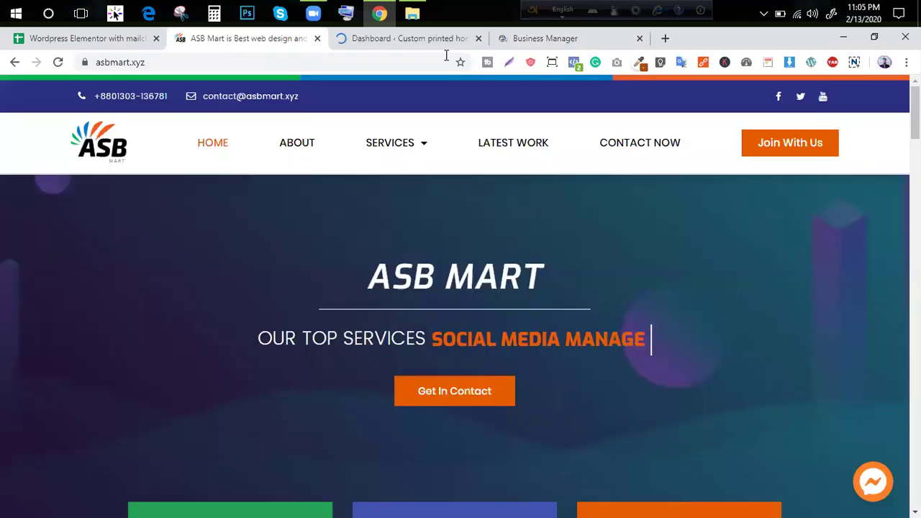
click(552, 42)
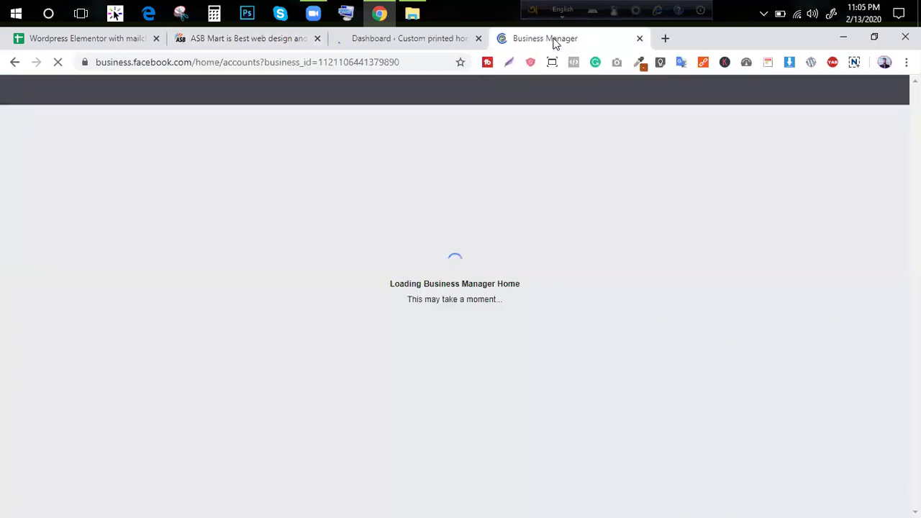
- Return to the WordPress dashboard and open the Custom printed home decor site in a separate tab
click(402, 36)
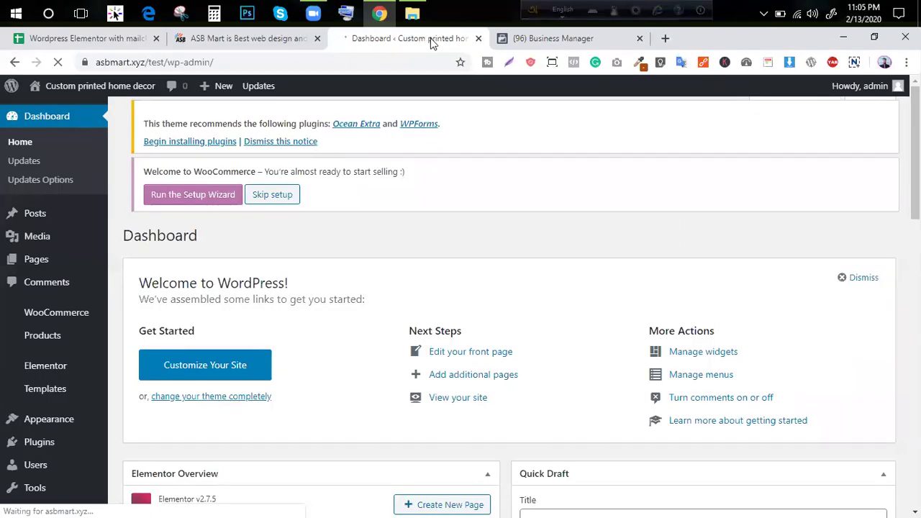
scroll(10, 192, down, 5)
scroll(28, 144, up, 4)
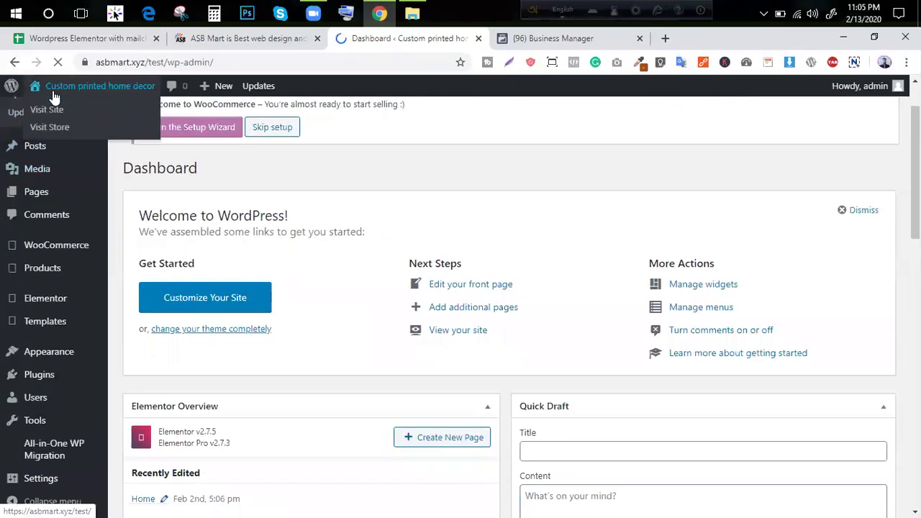
middle_click(54, 109)
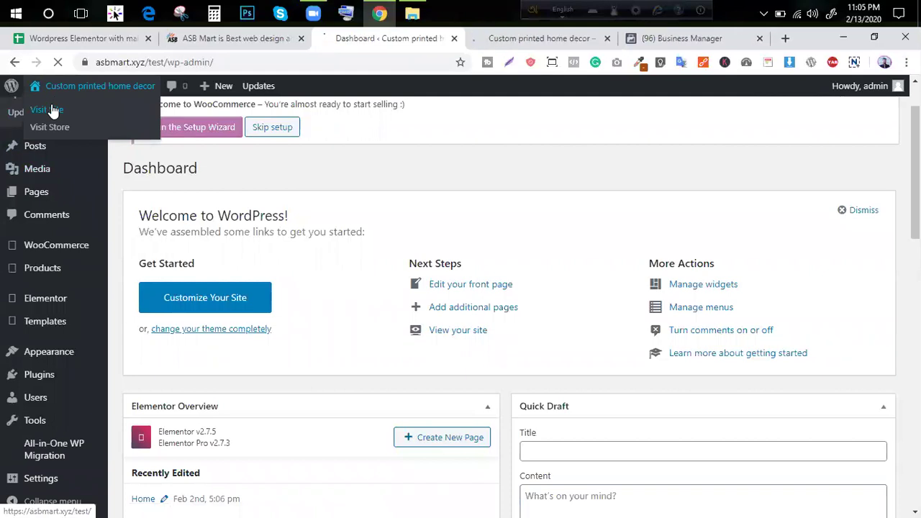
- Switch to Business Manager and open Events Manager from its tools
key(ctrl+Tab)
key(ctrl+Tab)
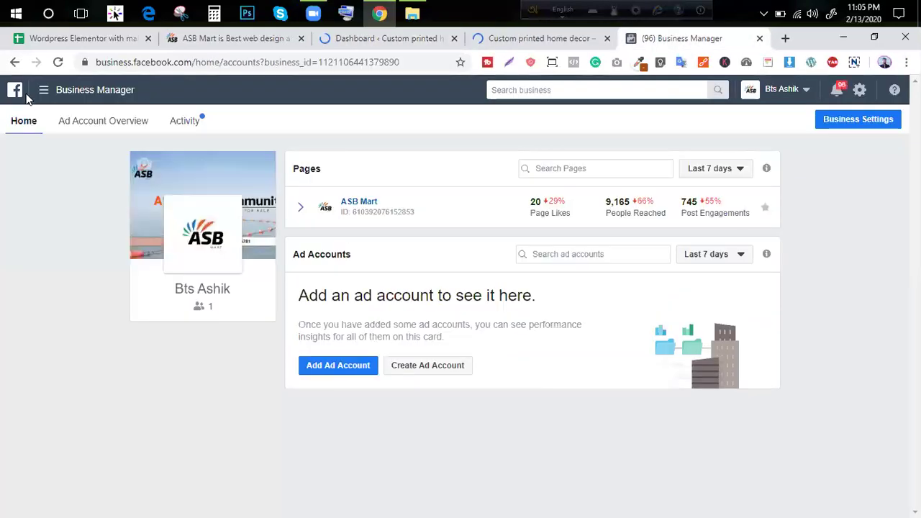
click(57, 94)
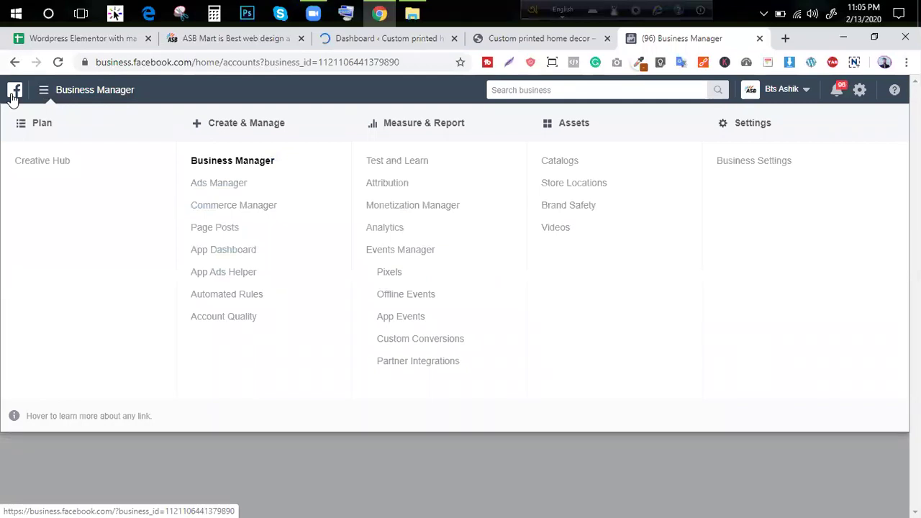
click(393, 262)
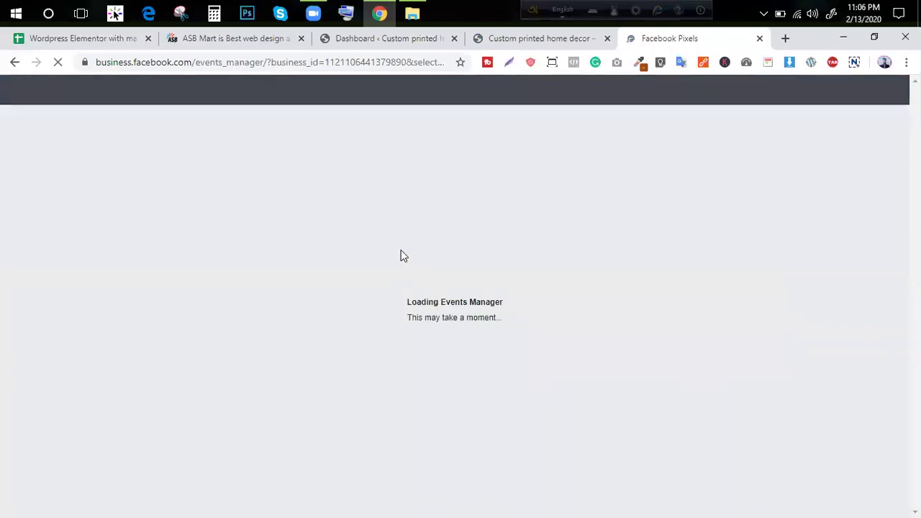
- Highlight the business.facebook.com part of the address and open Partner Integrations in Events Manager
click(190, 64)
drag(191, 63, 133, 86)
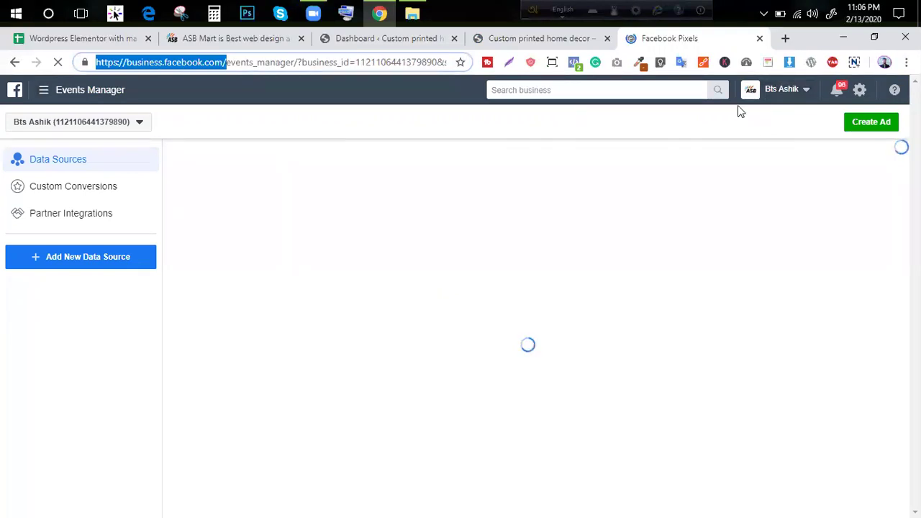
click(89, 210)
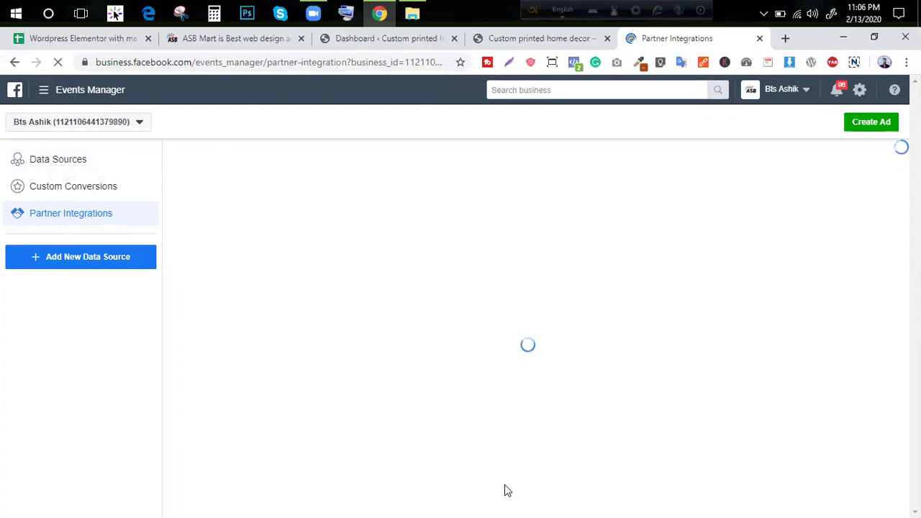
click(43, 90)
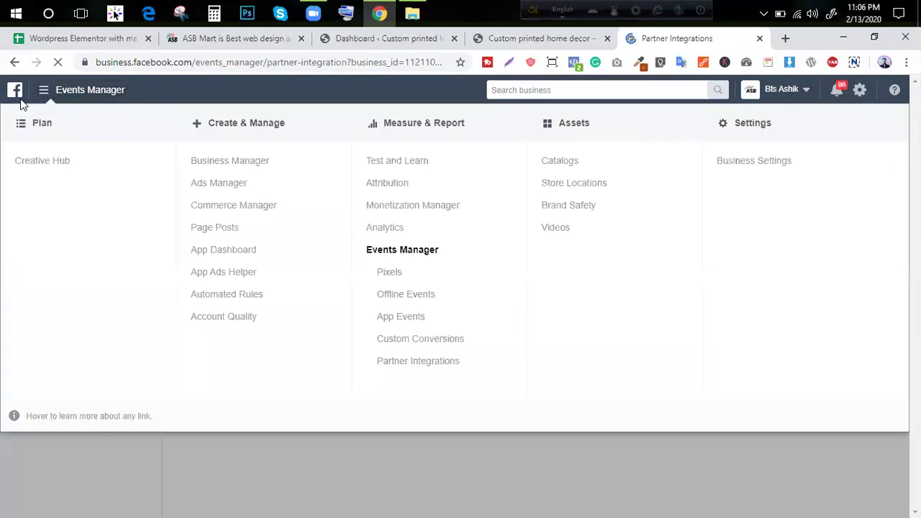
click(43, 89)
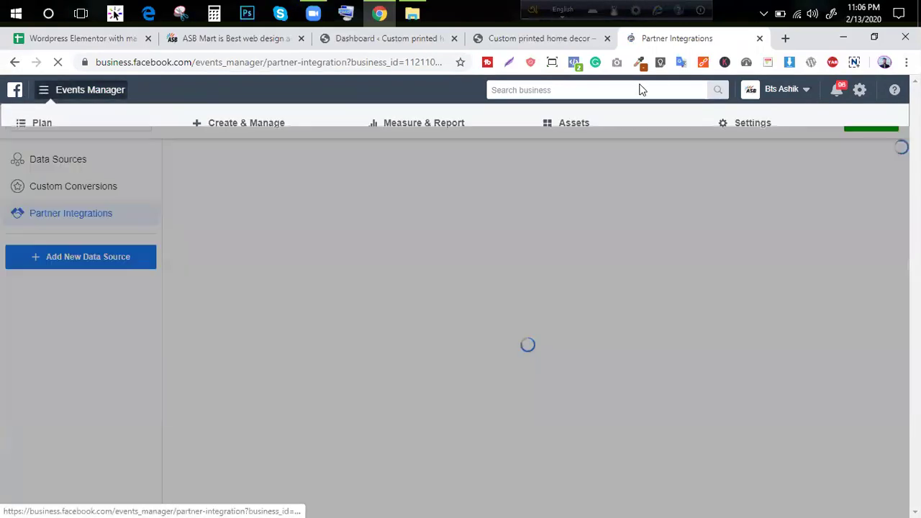
- Load business.facebook.com in another new tab to open Business Manager's home page again
click(784, 38)
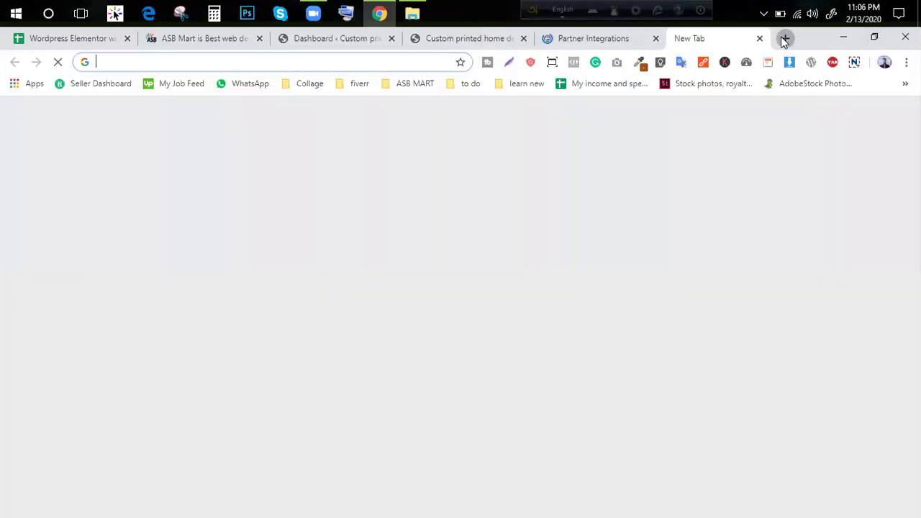
text(bus)
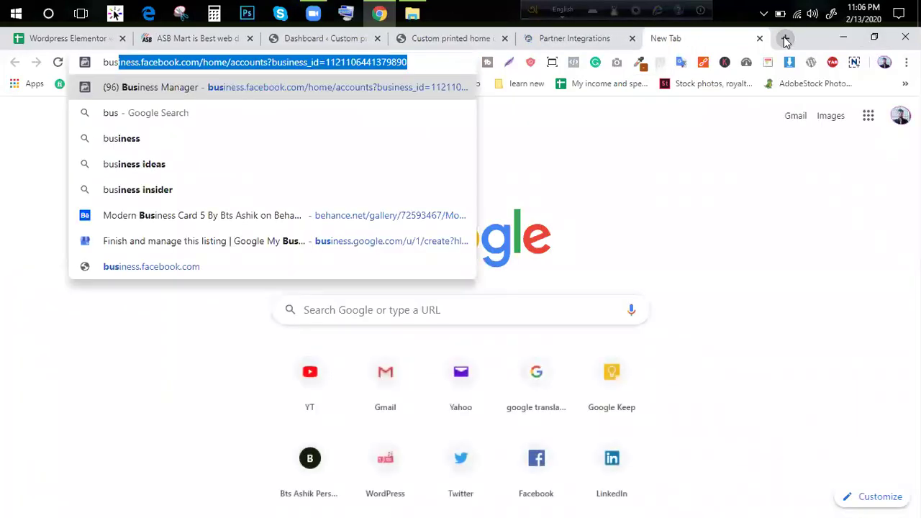
click(417, 63)
drag(417, 63, 205, 62)
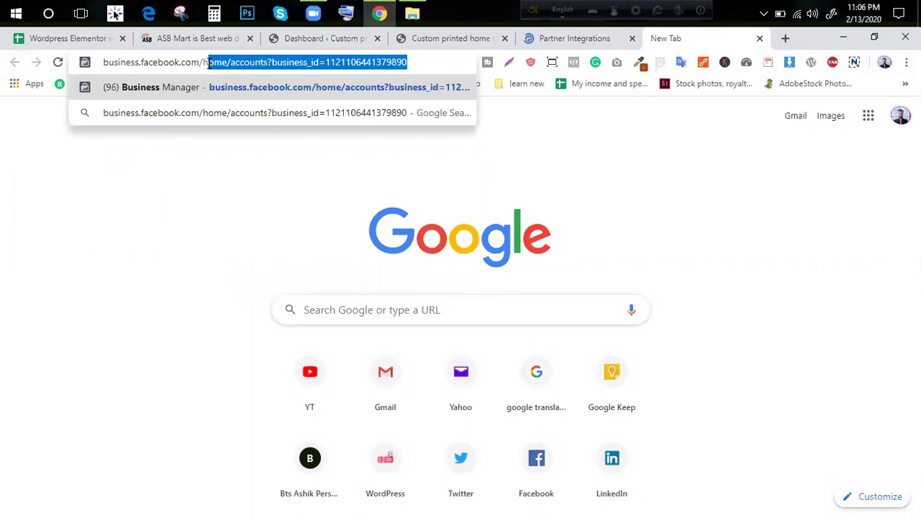
key(BackSpace)
key(Return)
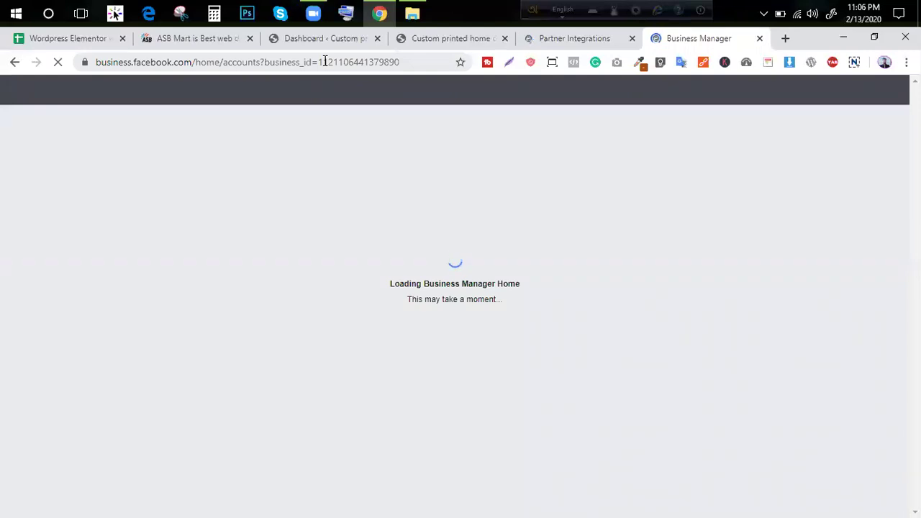
- Search Google for "facebook pixel code" in a new tab
click(787, 36)
text(facebook.com)
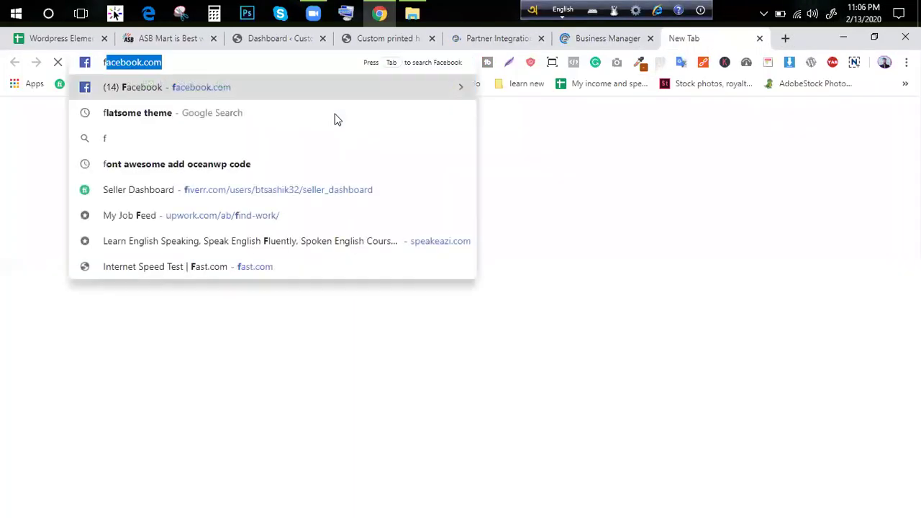
key(BackSpace)
key(BackSpace)
key(BackSpace)
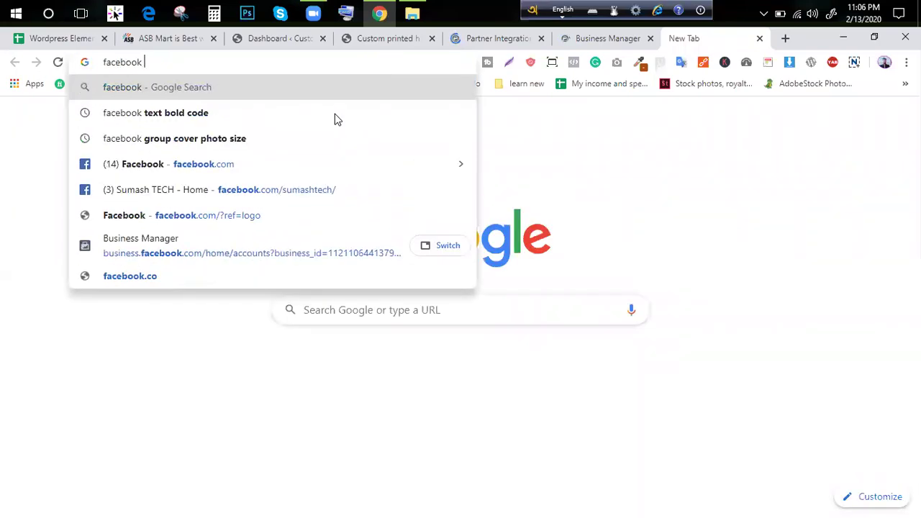
text(pixek)
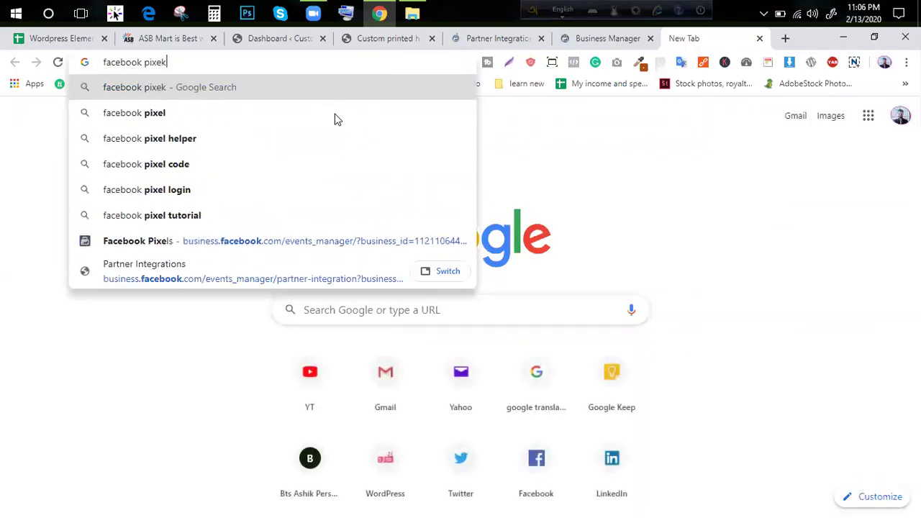
key(Down)
key(Down)
key(Down)
key(Return)
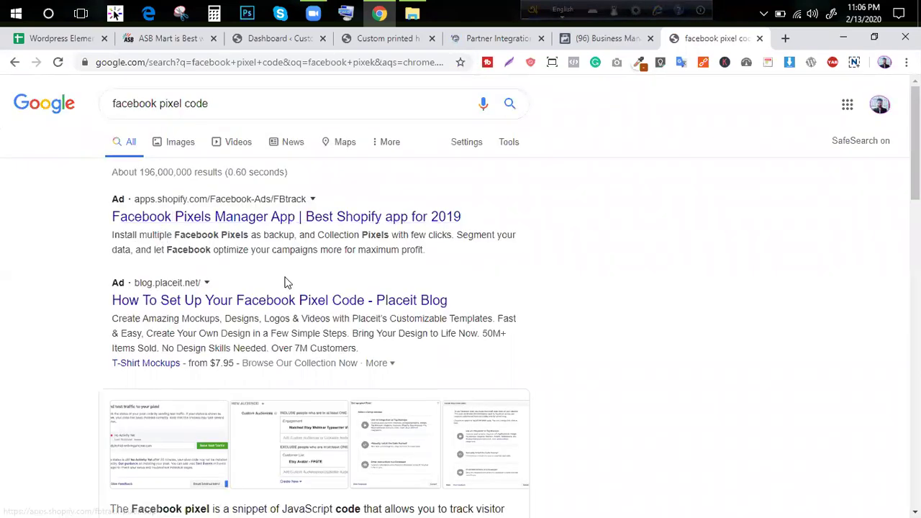
- Open the "Create and Install a Facebook Pixel" Business Help result in a background tab and look through further results
scroll(284, 282, down, 5)
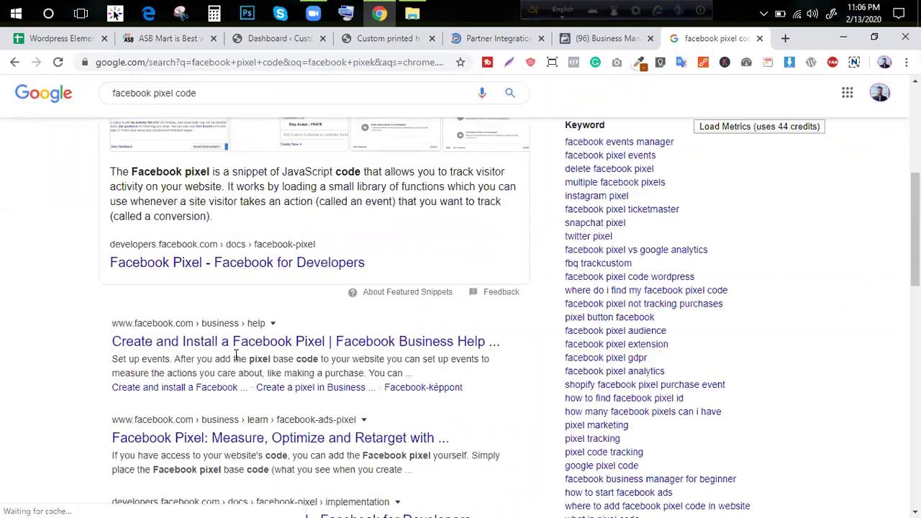
middle_click(236, 344)
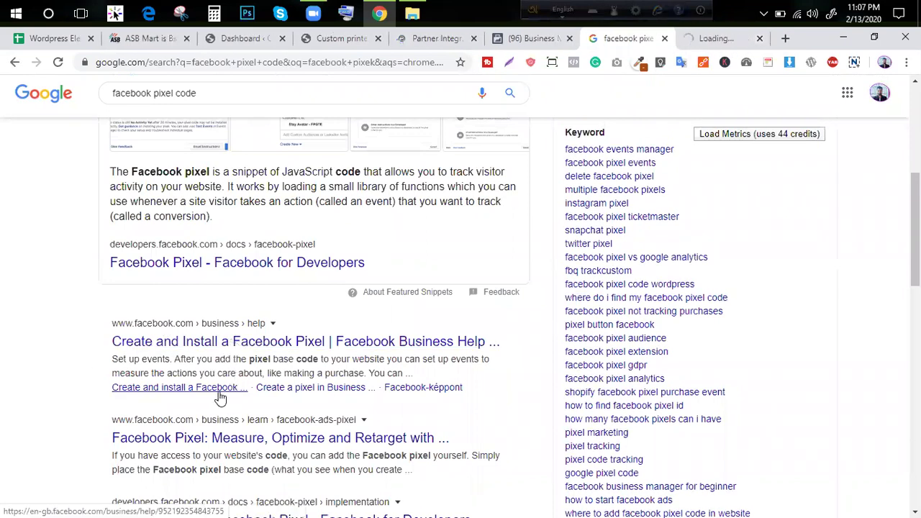
scroll(219, 398, down, 2)
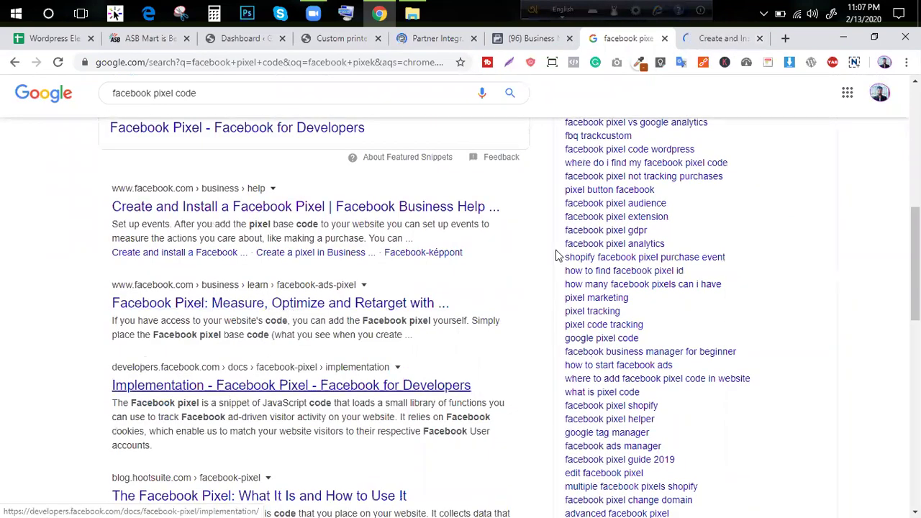
- Read the "Create a Facebook pixel" instructions in the help article and follow its Pixels link to Events Manager
click(704, 42)
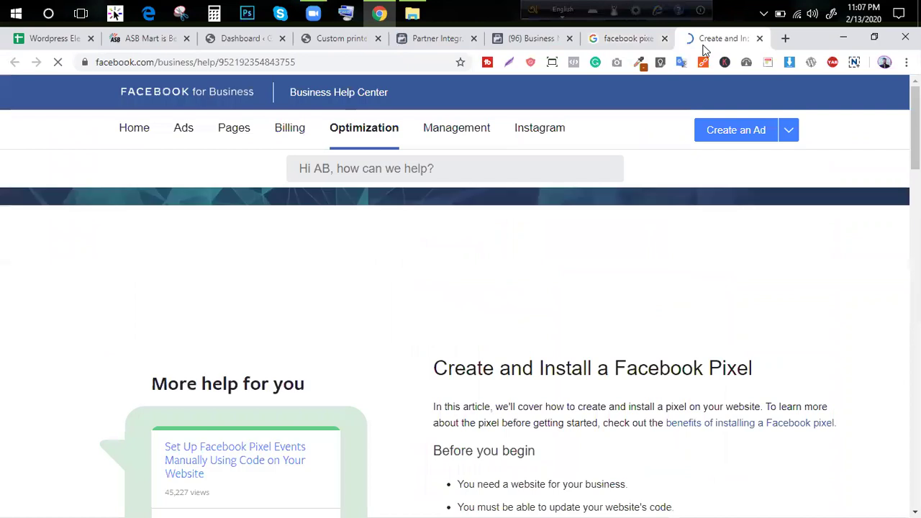
scroll(679, 185, down, 4)
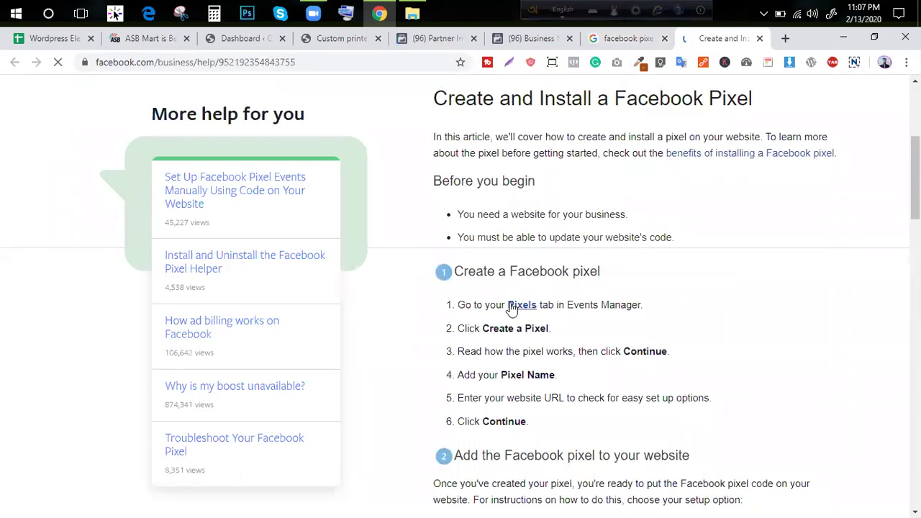
scroll(754, 288, down, 1)
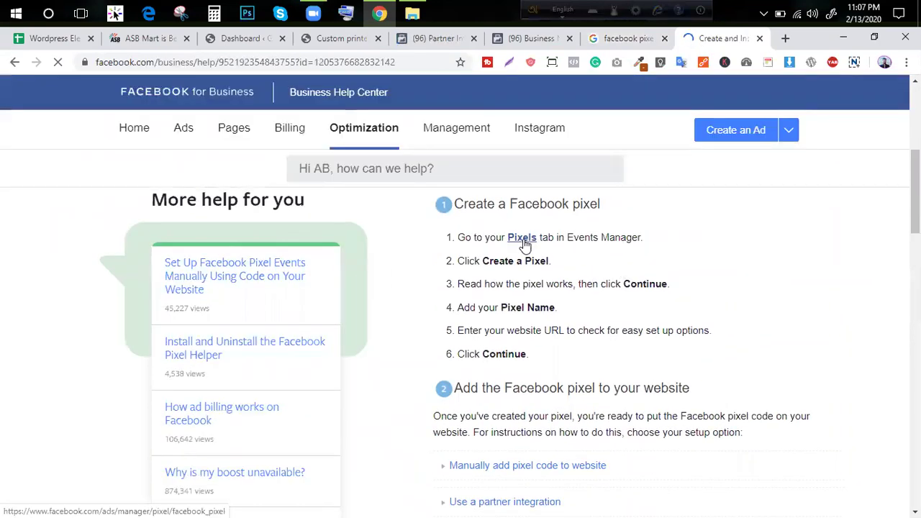
drag(516, 261, 640, 267)
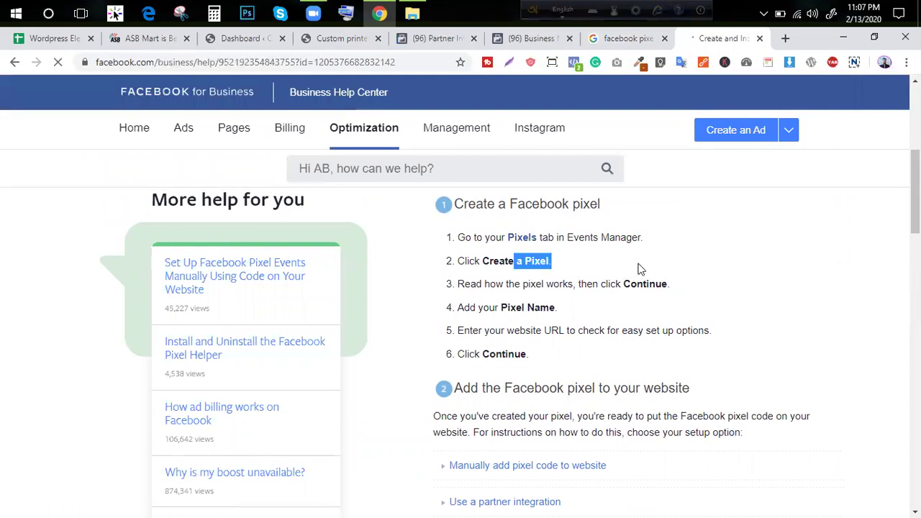
click(522, 239)
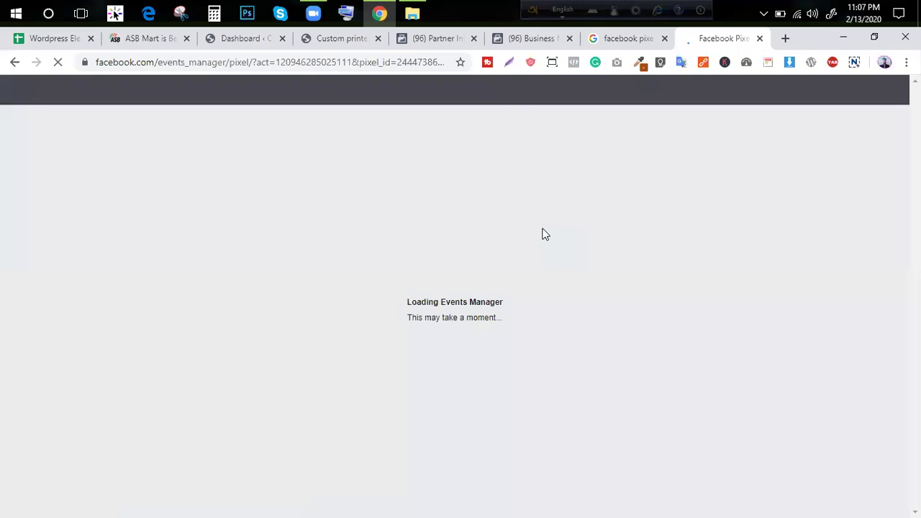
- Start Create Ad from the Partner Integrations page and check the loading Facebook pages
click(432, 39)
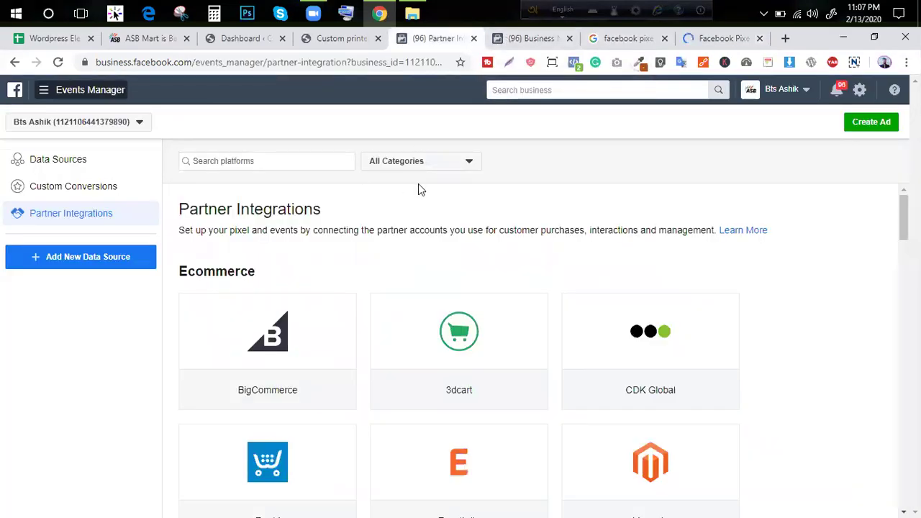
click(873, 123)
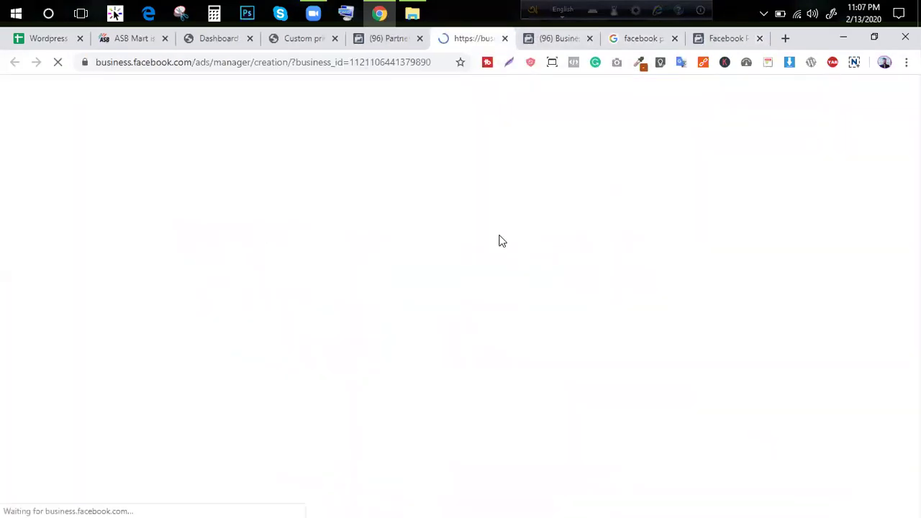
click(717, 38)
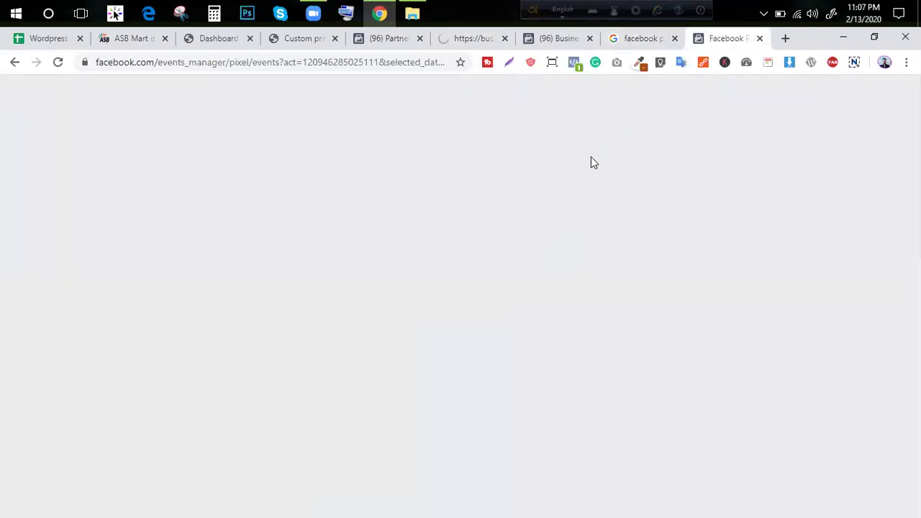
click(468, 38)
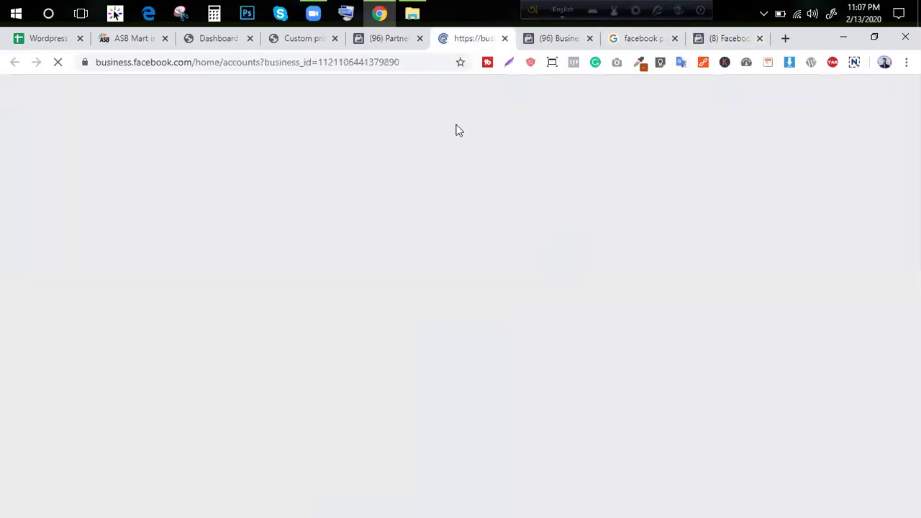
click(736, 40)
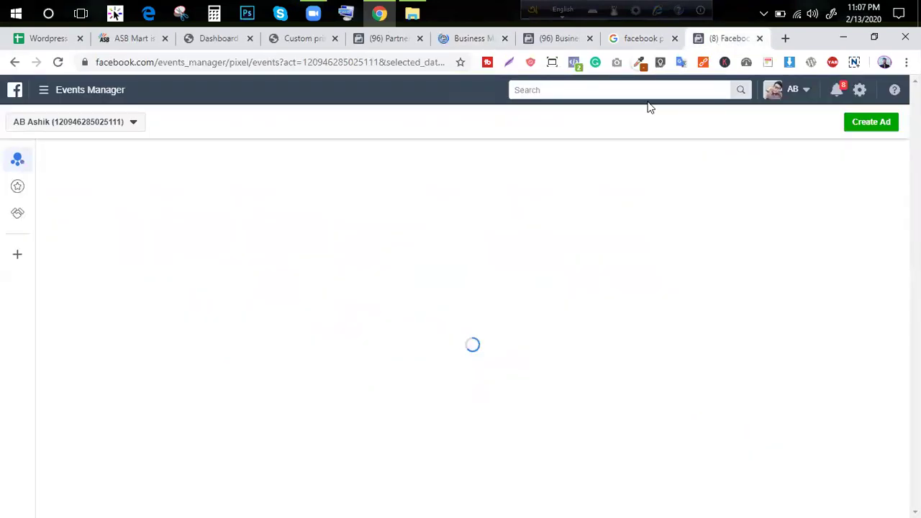
- Open Pixels under Events Manager from the Business Manager home page
click(475, 39)
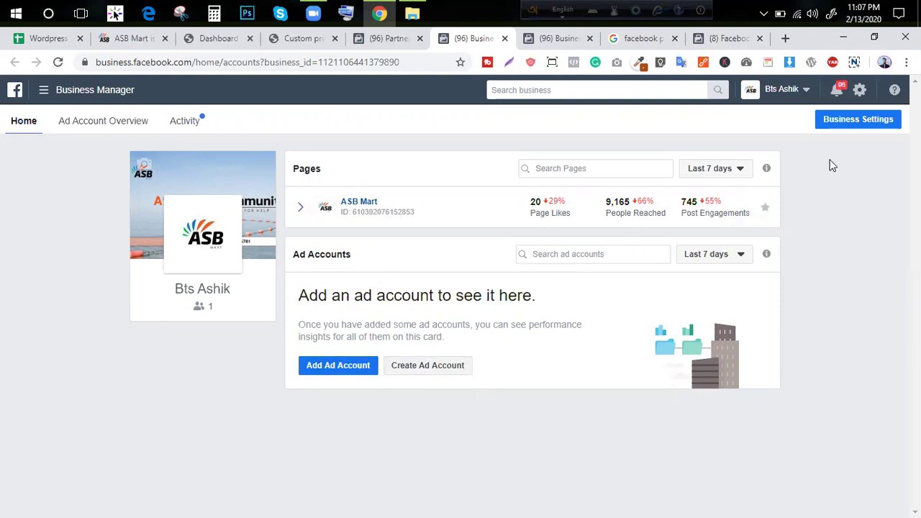
click(44, 95)
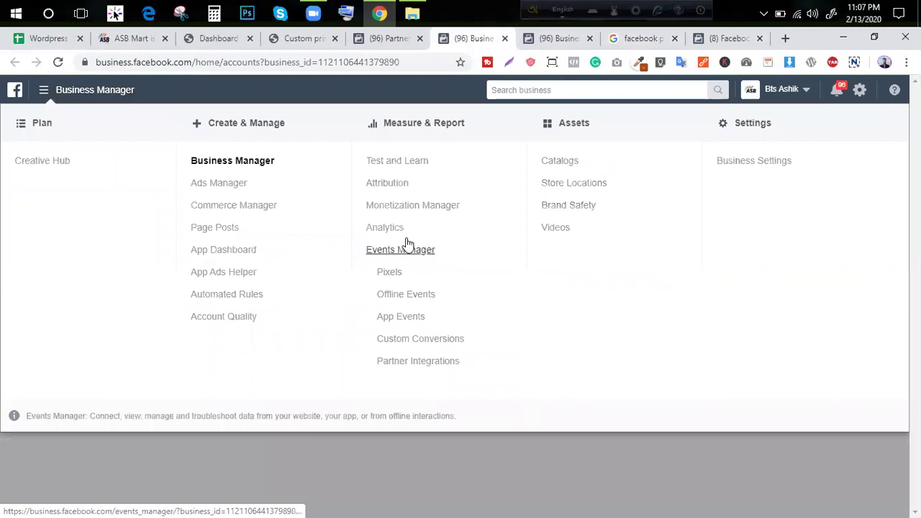
click(388, 274)
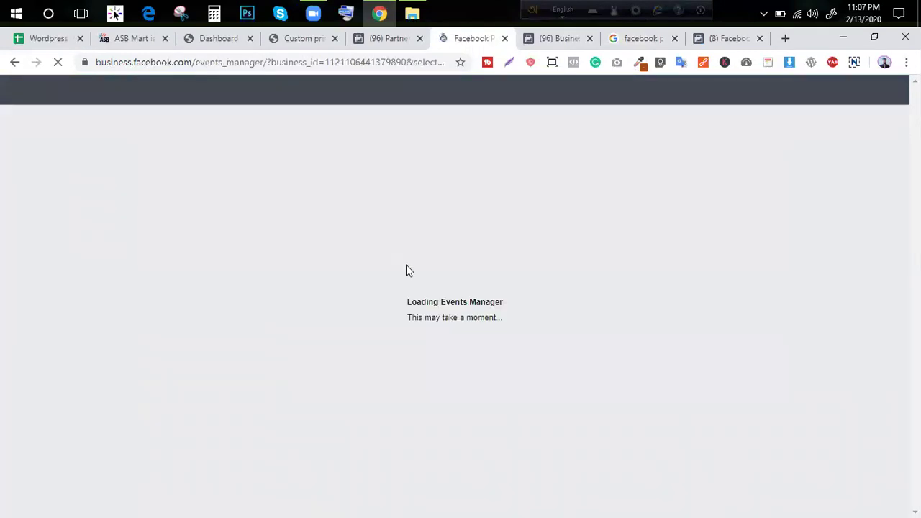
- Open the personal account's pixel setup in Events Manager, review the code installation methods, and close the dialog
click(611, 41)
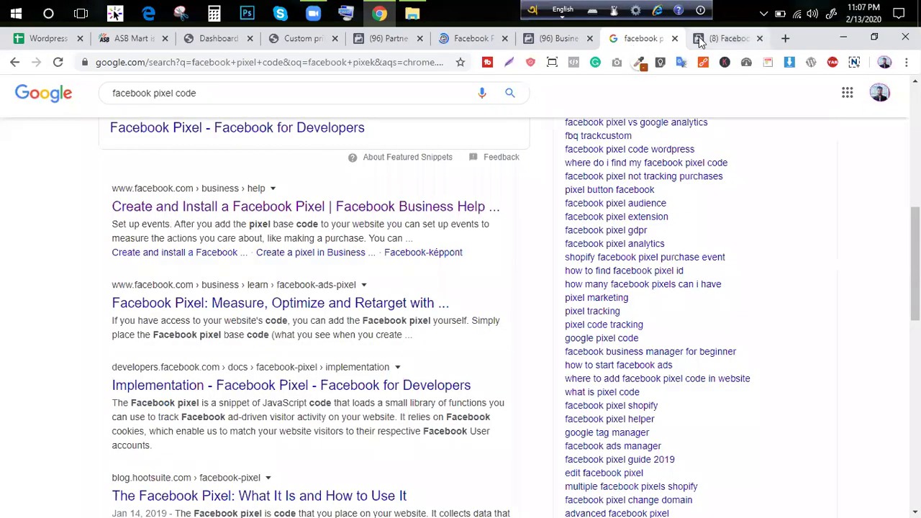
click(701, 40)
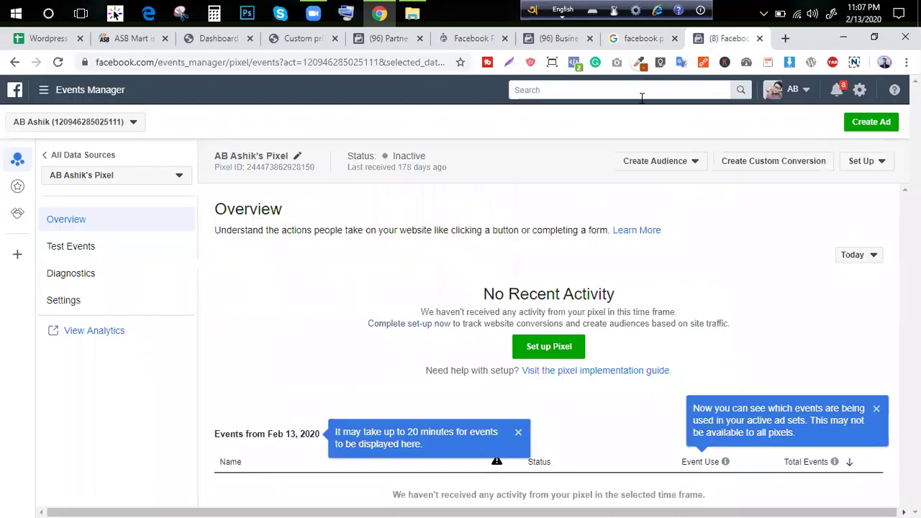
click(549, 348)
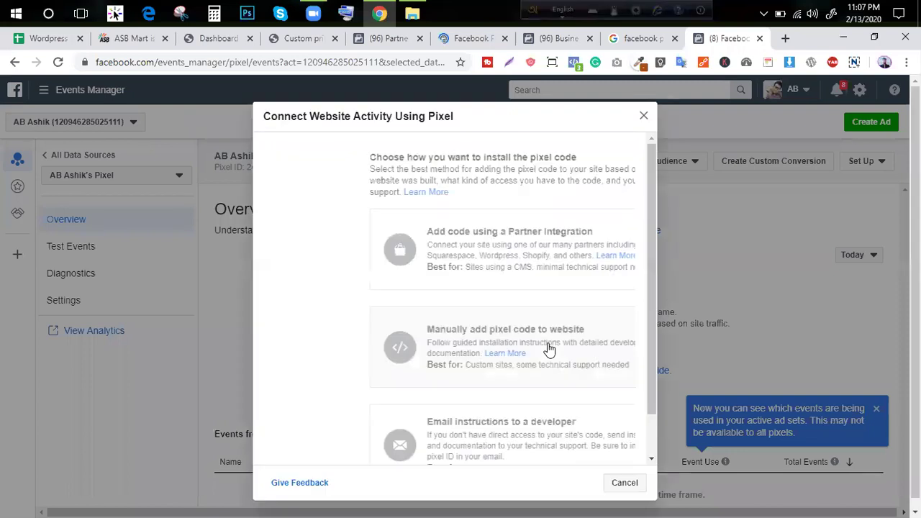
scroll(424, 288, down, 3)
scroll(447, 280, up, 3)
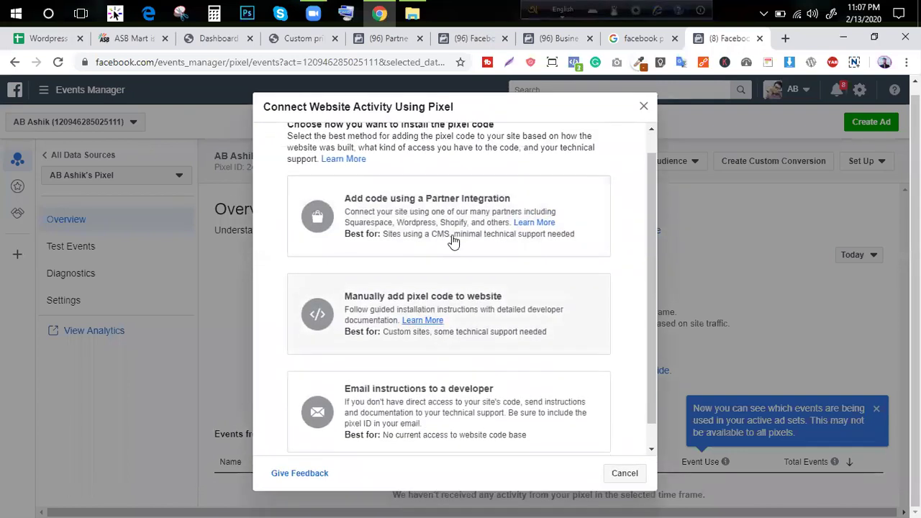
click(645, 108)
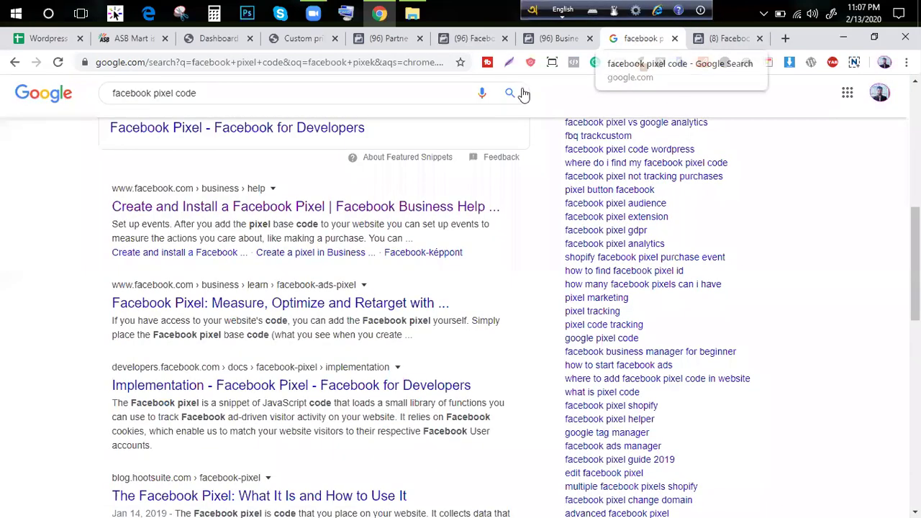
- Open the search result "Facebook Pixel: Measure, Optimize and Retarget with ..." in a background tab and return to the pixel overview
click(637, 38)
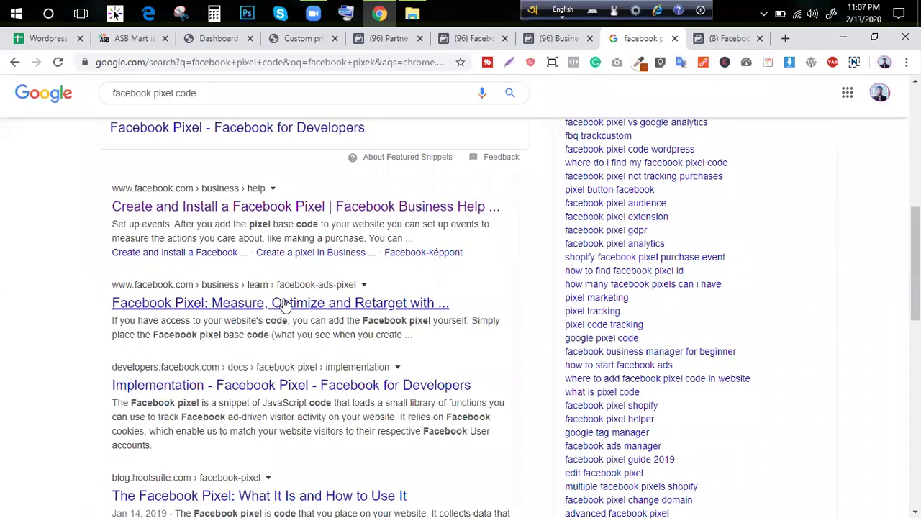
middle_click(287, 306)
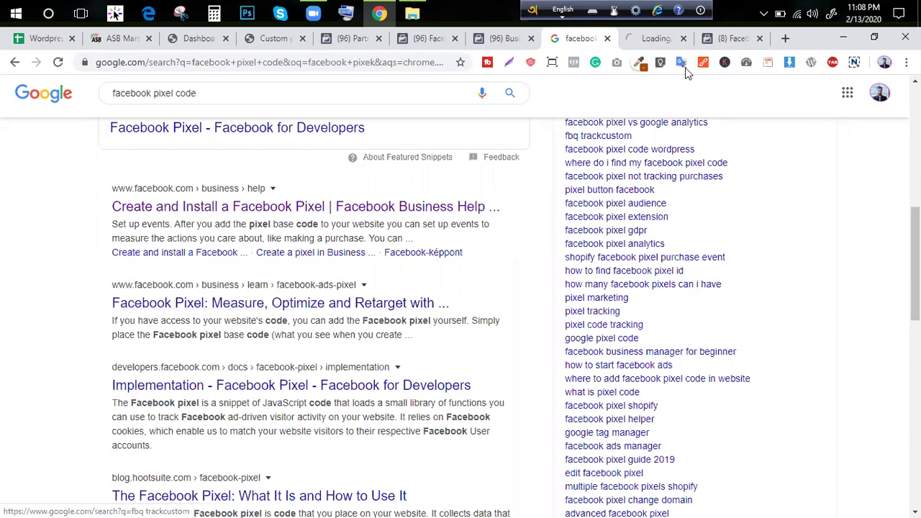
click(653, 39)
click(720, 39)
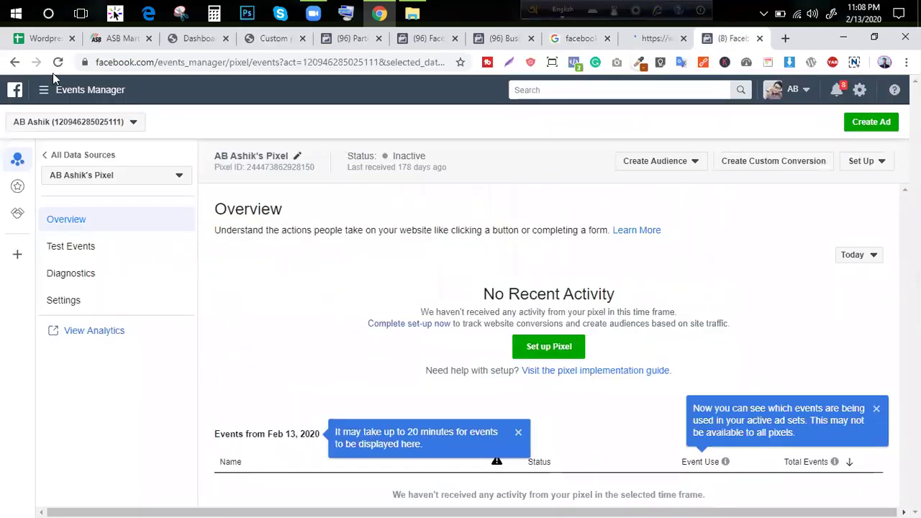
- Highlight the events_manager/pixel part of the pixel overview's address
drag(118, 62, 280, 61)
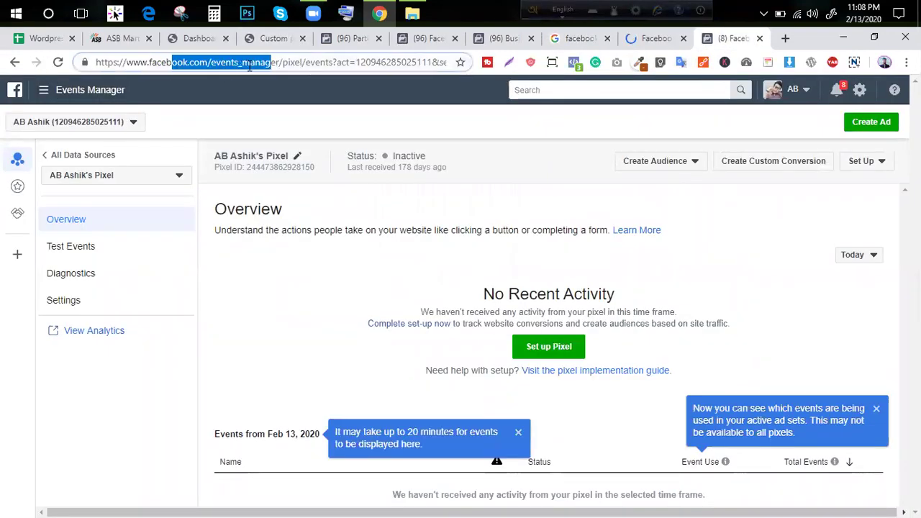
click(247, 62)
drag(307, 62, 231, 62)
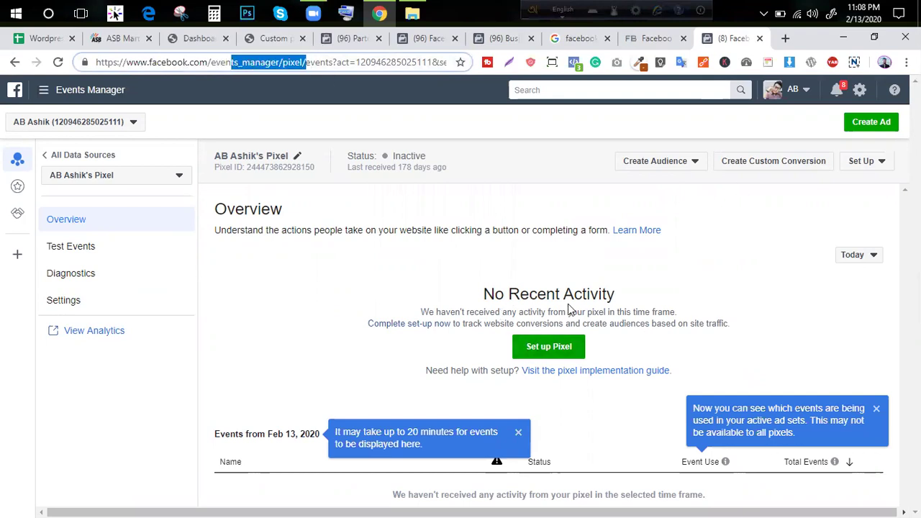
click(644, 293)
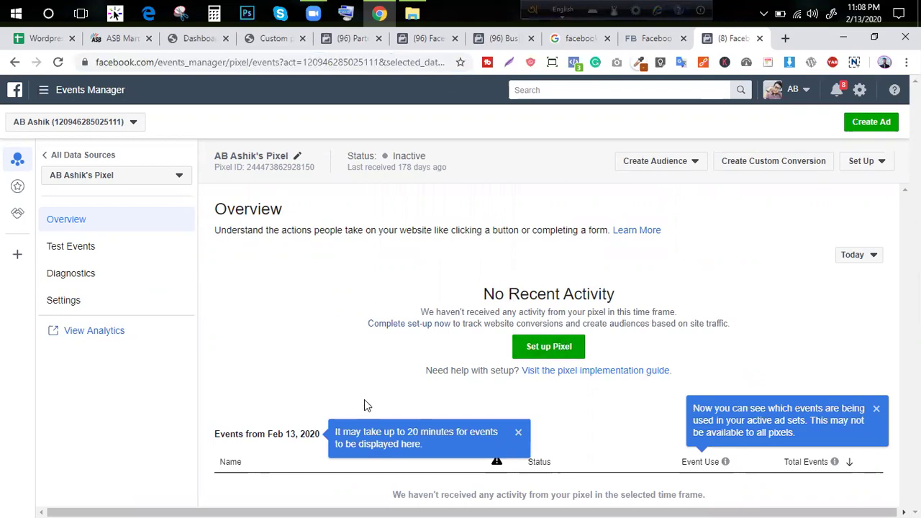
- Dismiss the event-delay tip and start the pixel setup with "Manually add pixel code to website"
click(518, 432)
click(580, 348)
scroll(519, 326, down, 1)
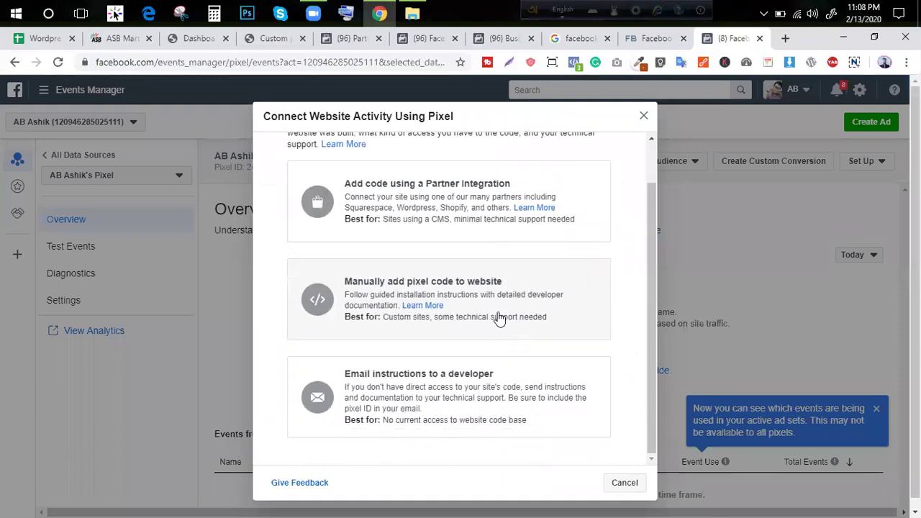
click(491, 280)
- Copy the pixel base code to the clipboard and look through the remaining installation instructions
scroll(433, 273, down, 3)
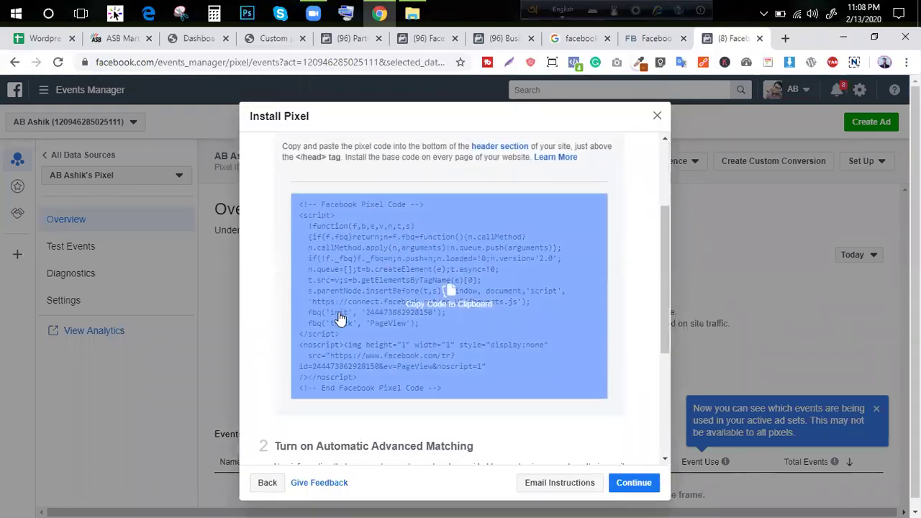
scroll(439, 302, down, 2)
scroll(450, 308, up, 2)
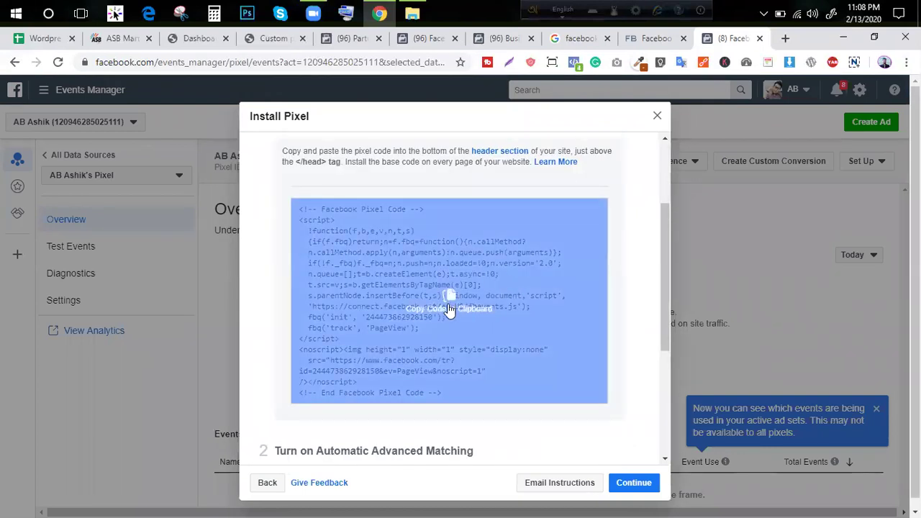
click(451, 309)
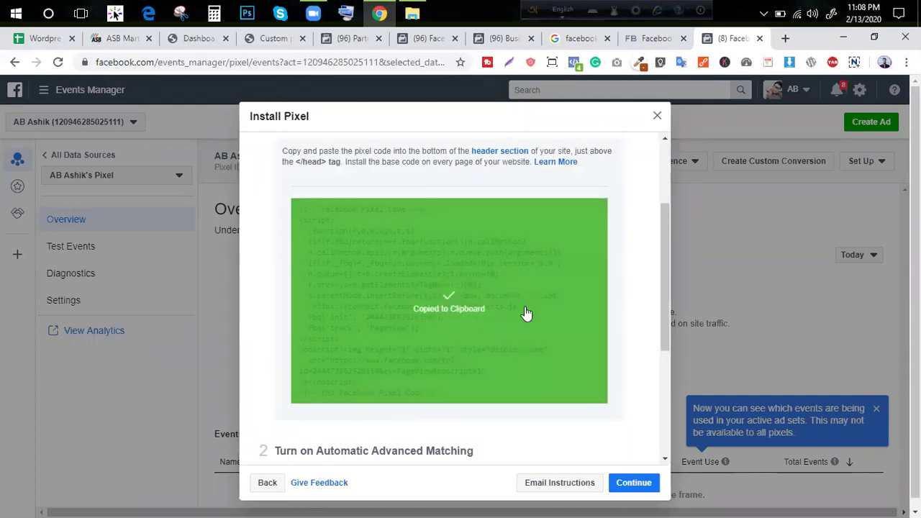
scroll(333, 315, down, 3)
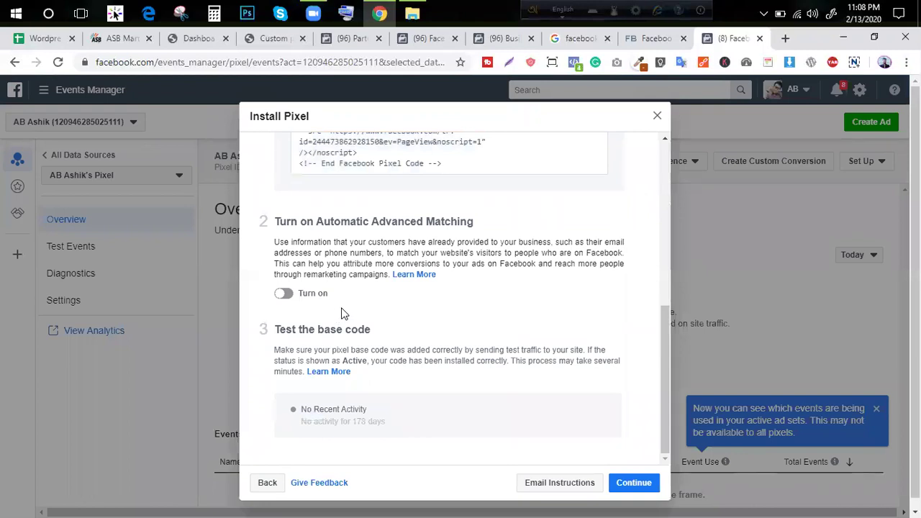
- Switch to the test site's WordPress dashboard and open the Add Plugins page
click(287, 43)
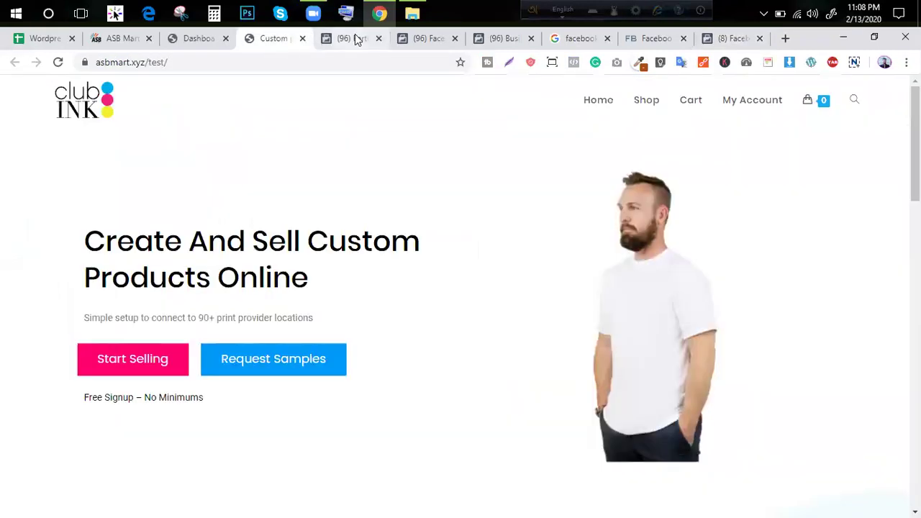
click(353, 38)
click(280, 38)
key(ctrl+shift+Tab)
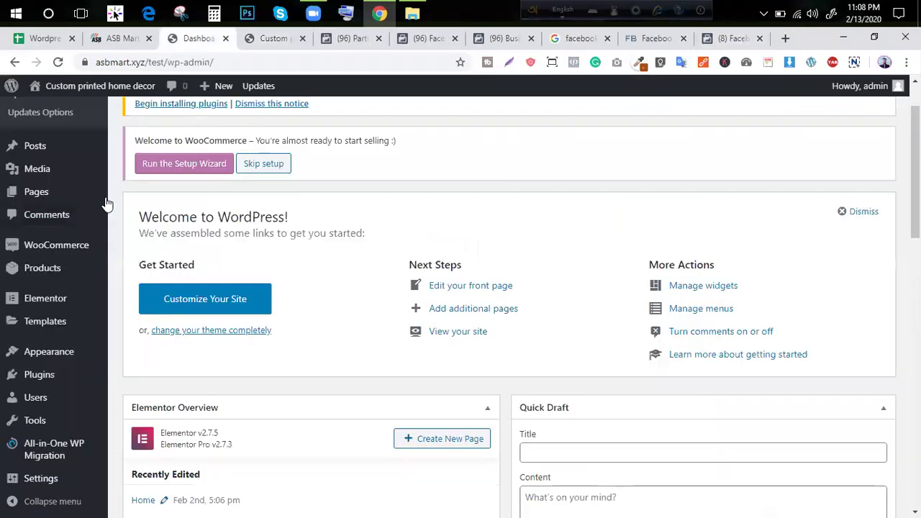
mouse_move(36, 374)
click(131, 395)
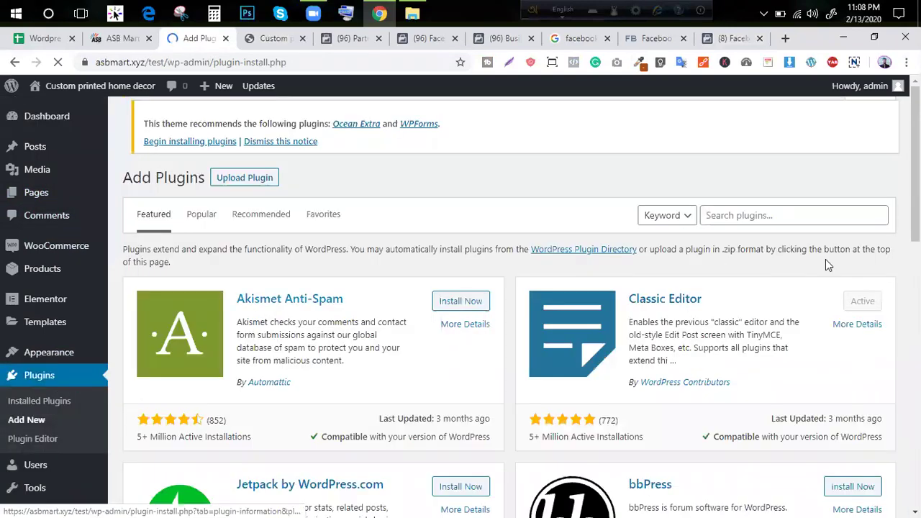
- Search the plugin directory for "insert header"
click(753, 218)
text(i)
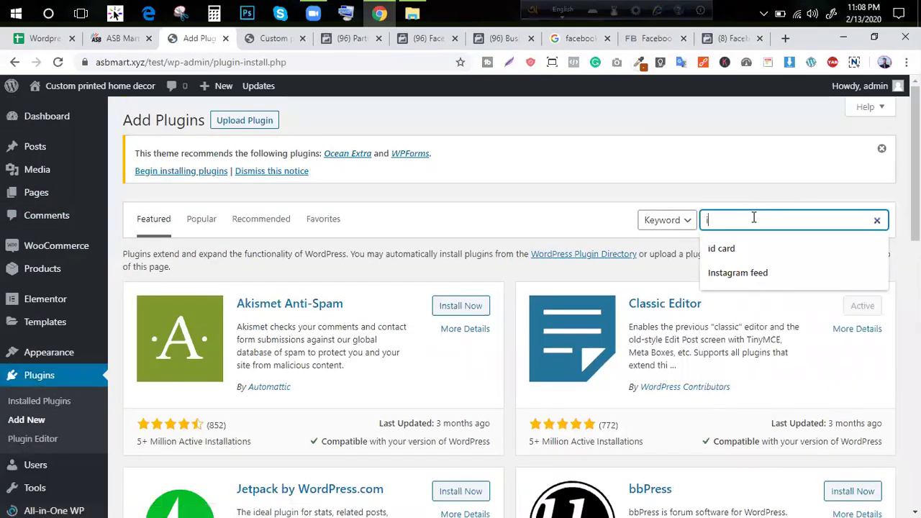
text(nse)
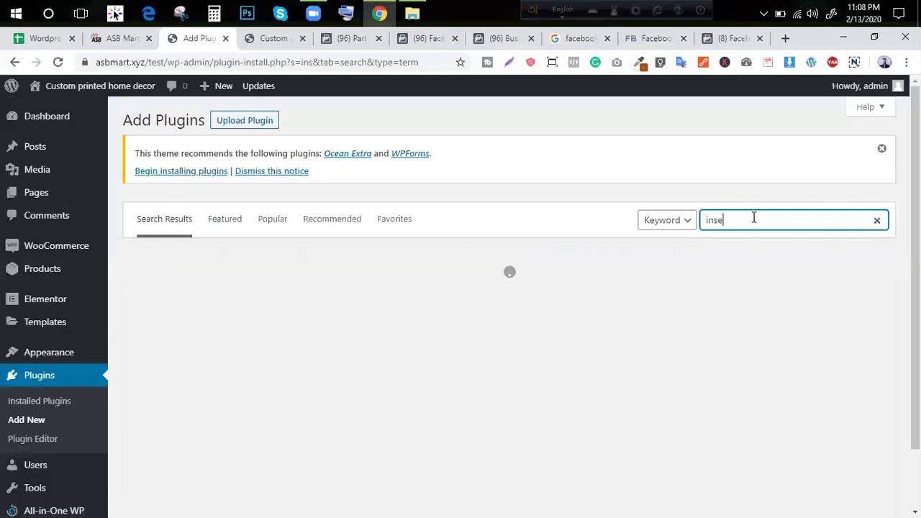
text(rt header)
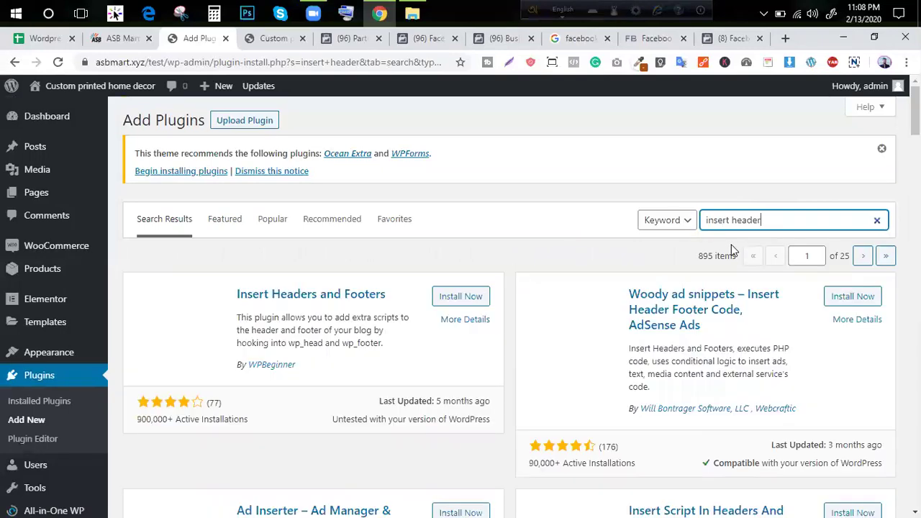
- Install and activate the Insert Headers and Footers plugin and open its settings page
click(478, 298)
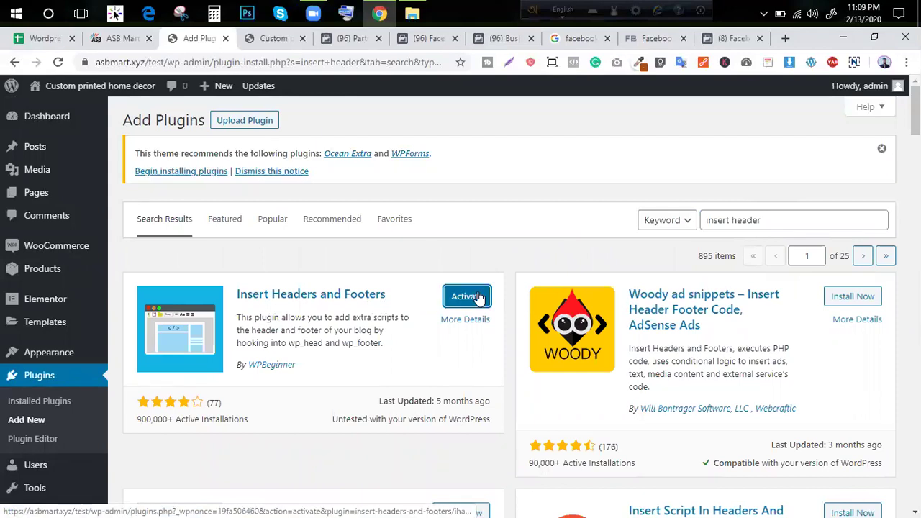
click(454, 306)
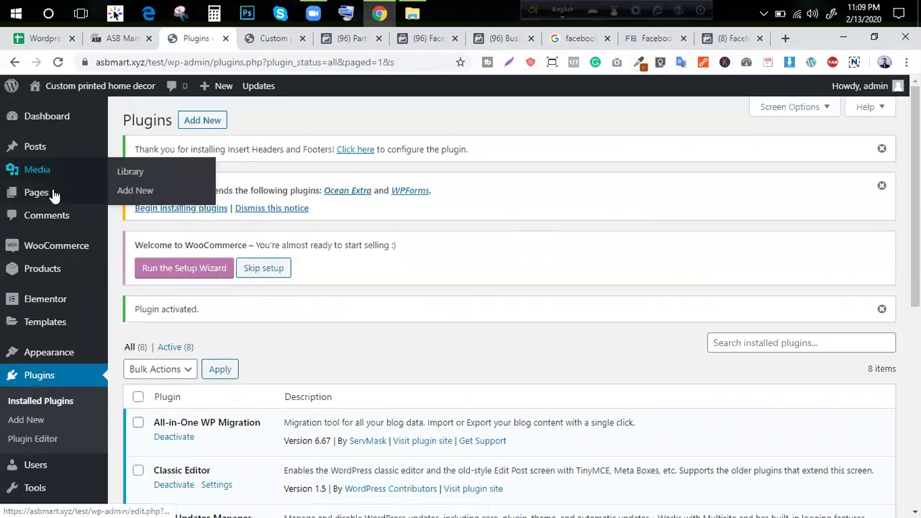
scroll(14, 314, down, 5)
scroll(11, 356, up, 4)
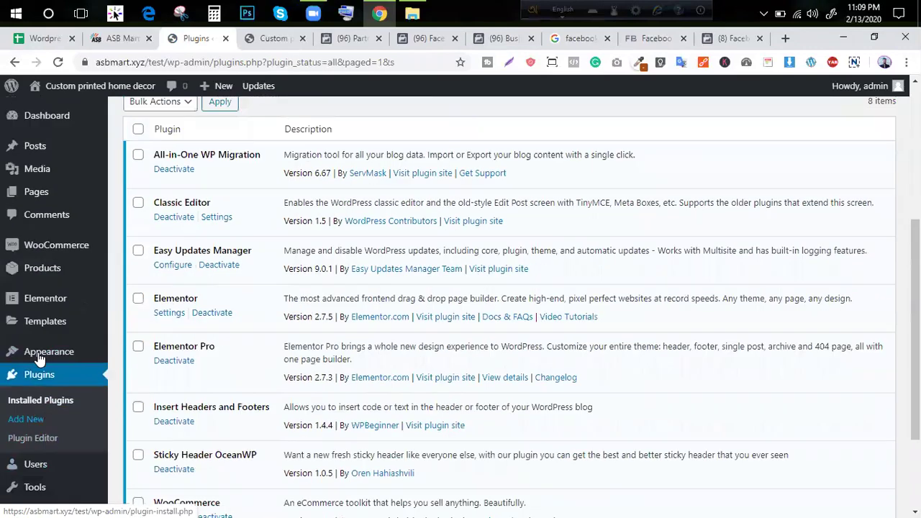
scroll(167, 310, down, 4)
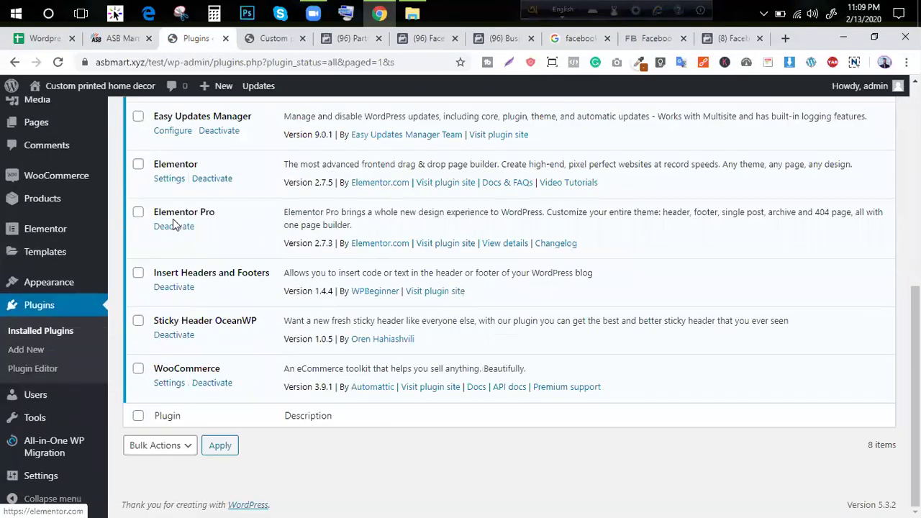
mouse_move(45, 426)
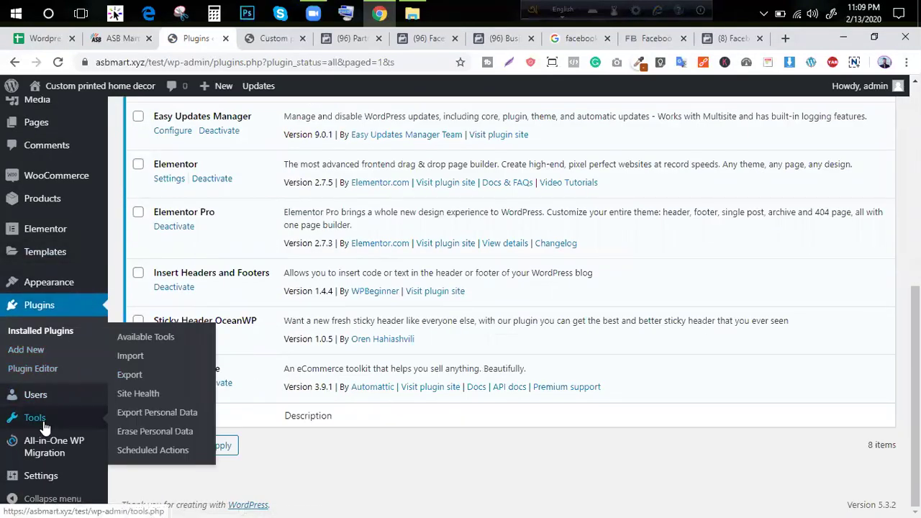
mouse_move(41, 476)
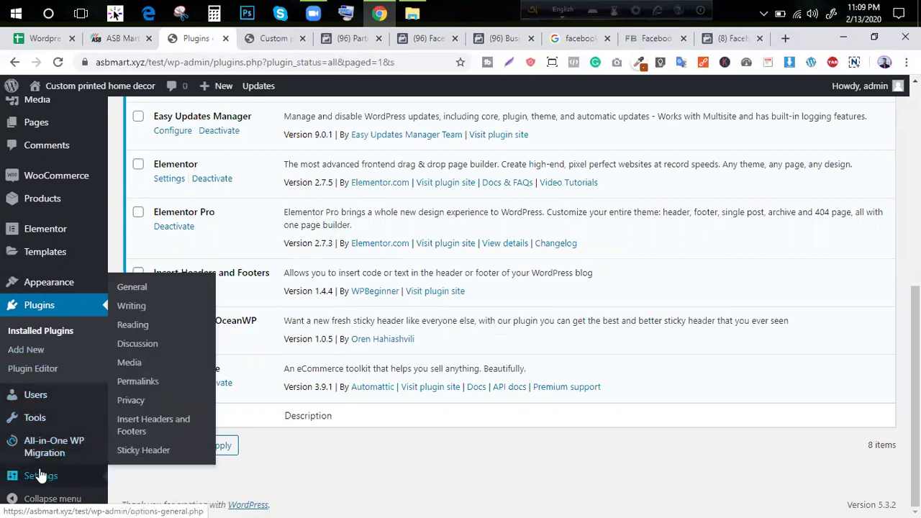
click(148, 423)
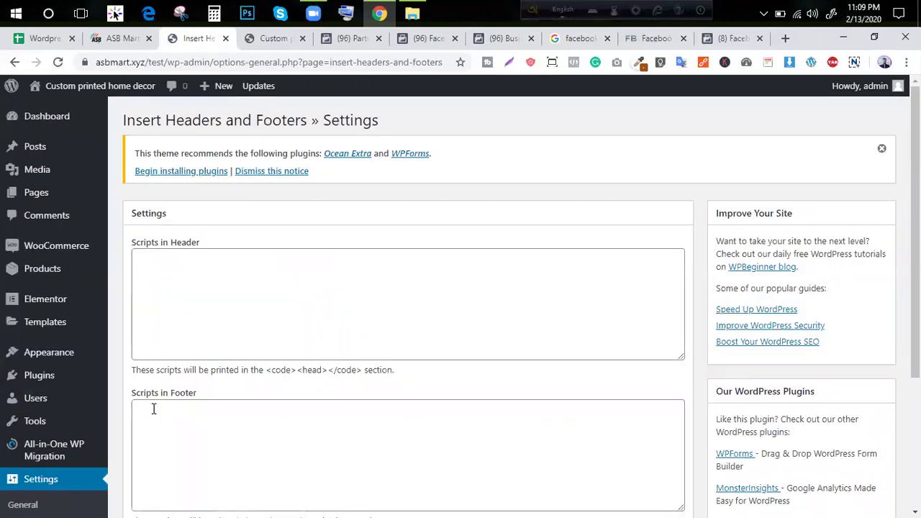
- Paste the copied Facebook Pixel base code into the Scripts in Header box and save the plugin settings
click(196, 261)
key(ctrl+v)
scroll(658, 330, down, 1)
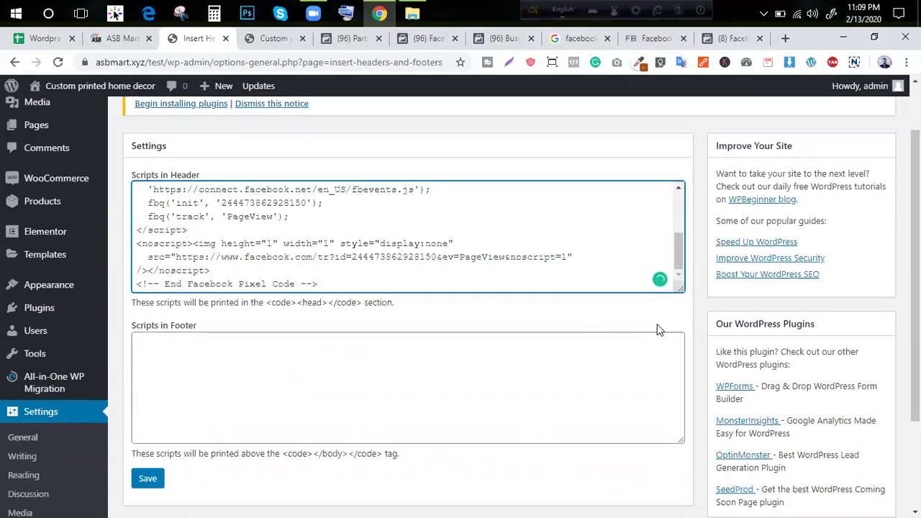
scroll(657, 323, down, 2)
click(148, 351)
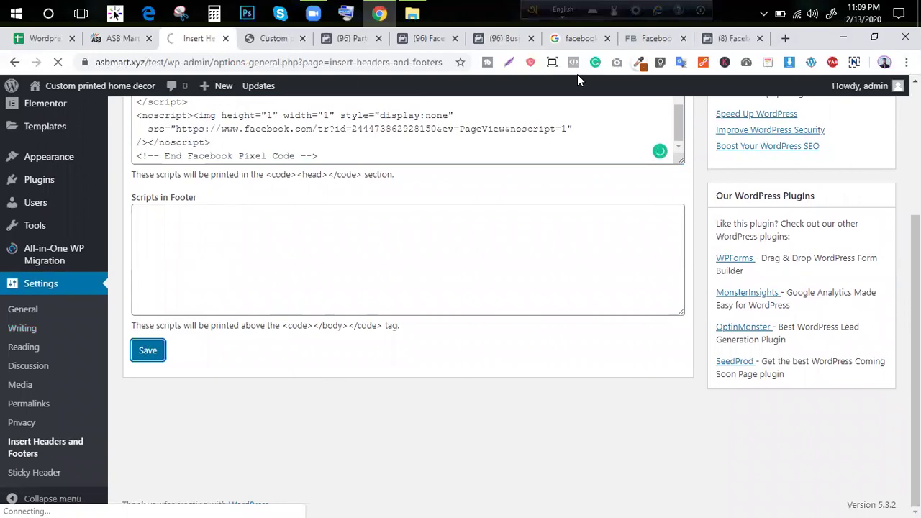
key(Print)
drag(561, 48, 598, 81)
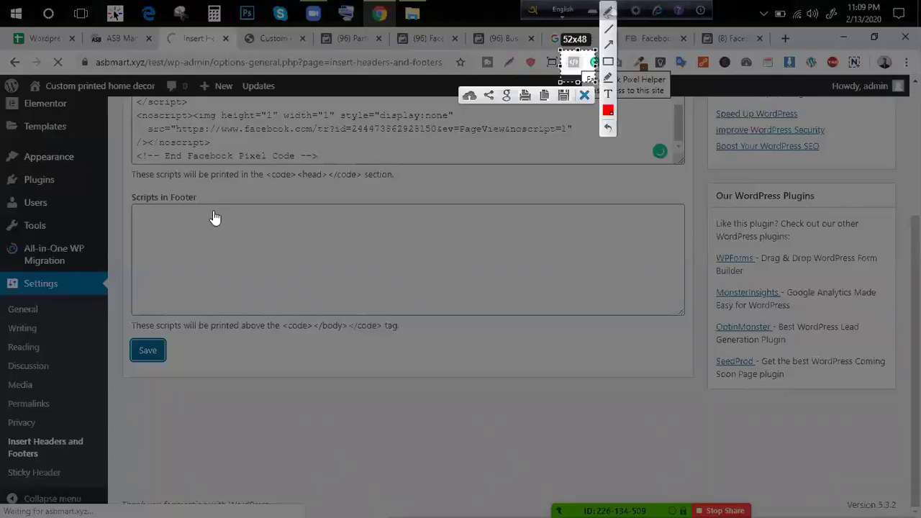
key(Escape)
- Save the Insert Headers and Footers settings again with the pixel code in the header scripts
scroll(178, 314, down, 2)
scroll(178, 314, down, 1)
click(148, 389)
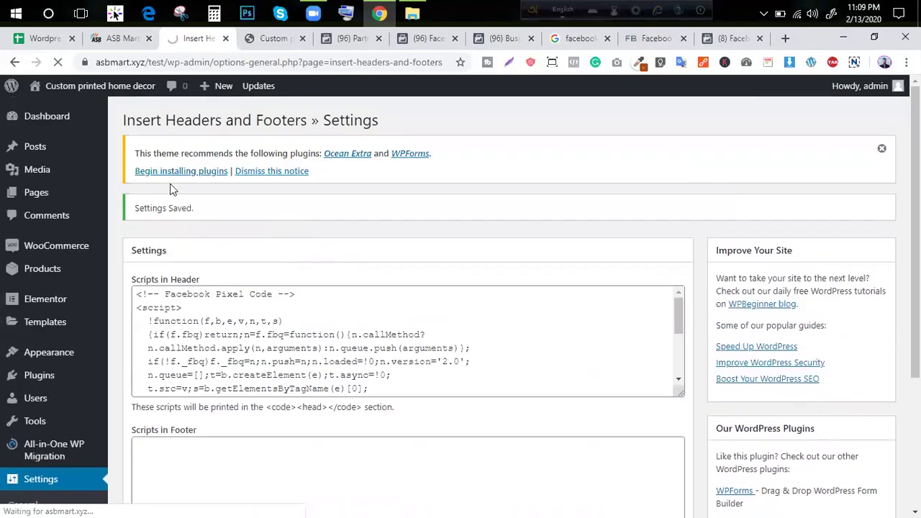
- Visit the live test site and its Shop page to check the pixel with the Facebook Pixel Helper
click(64, 93)
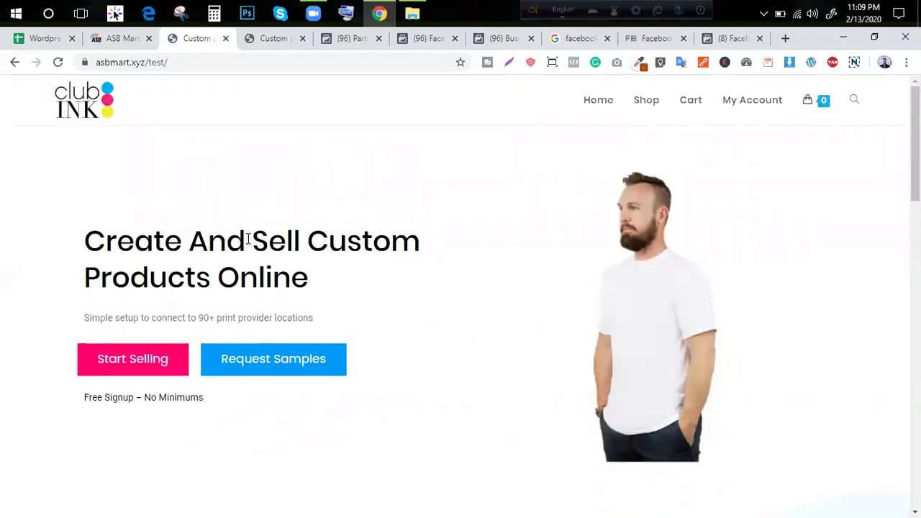
click(646, 101)
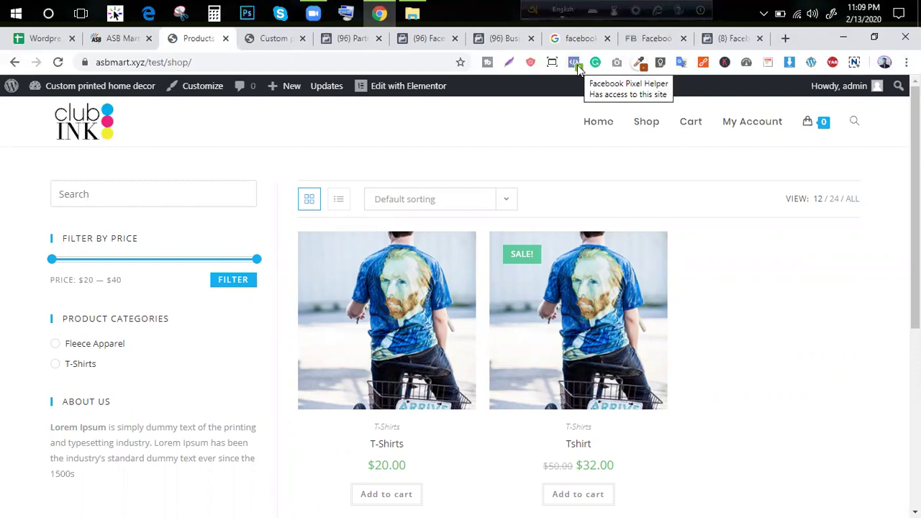
- Switch to the Install Pixel dialog in Events Manager, copy the base code again and continue to the event code stage
click(639, 39)
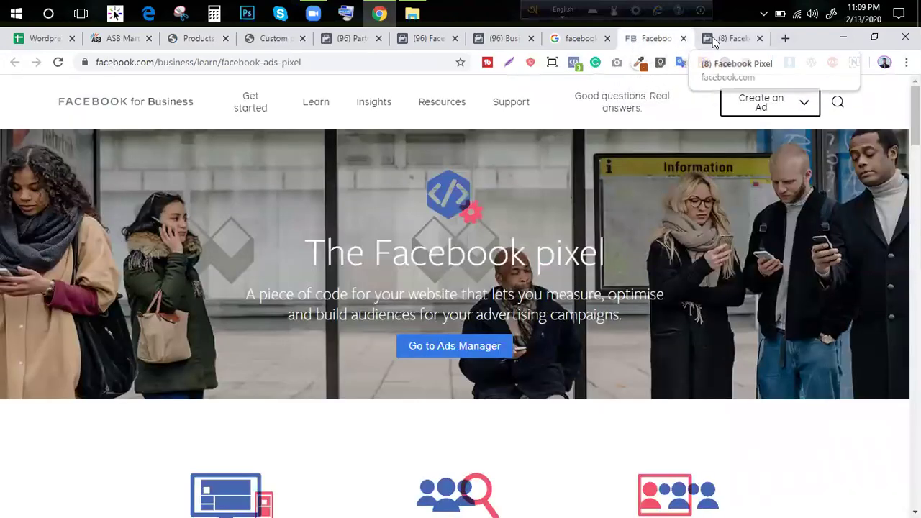
click(723, 40)
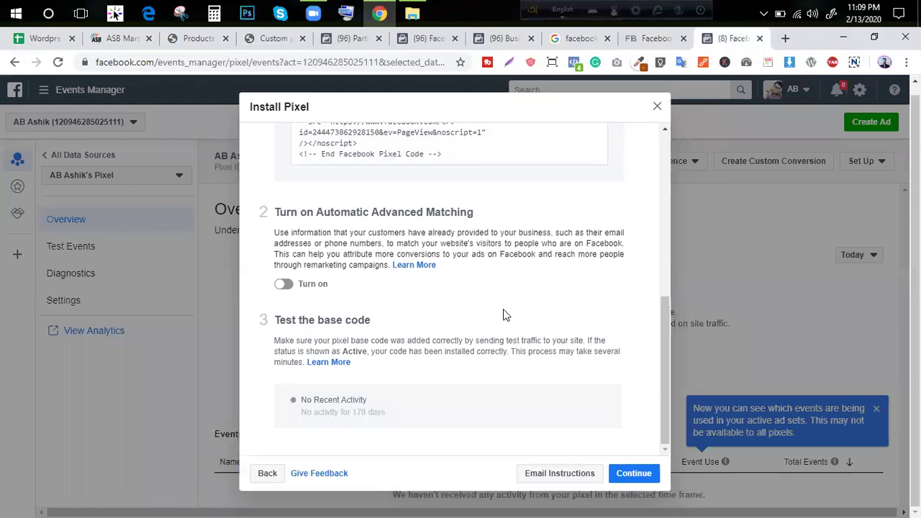
scroll(533, 216, up, 2)
click(530, 180)
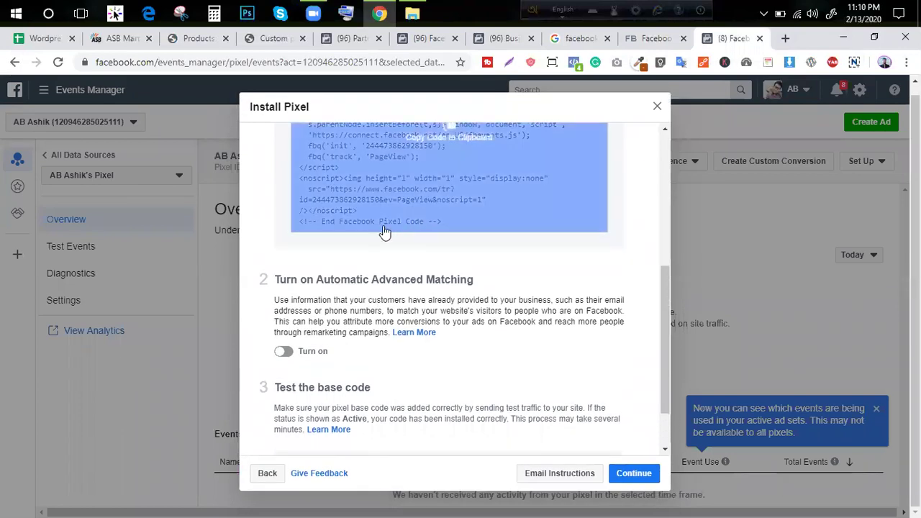
scroll(540, 373, down, 2)
click(630, 473)
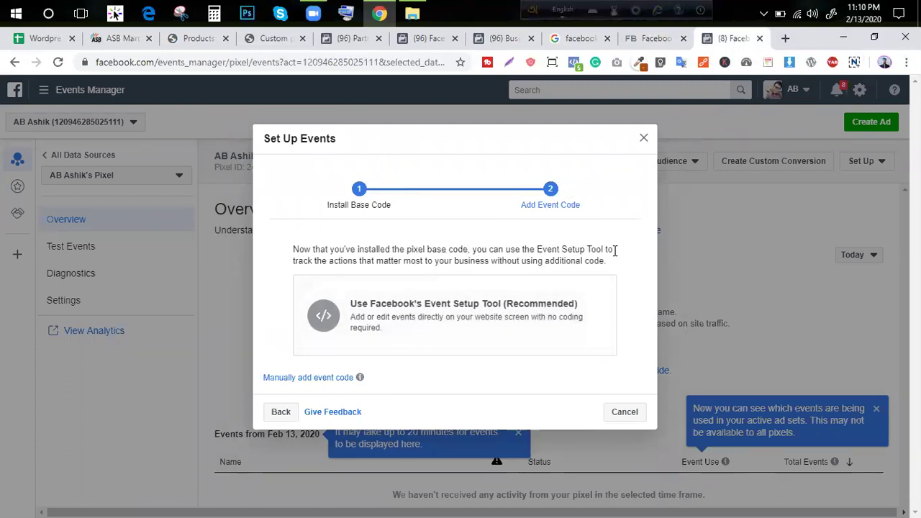
- Go back to the base code stage to review Automatic Advanced Matching and the base code test, and return to Set Up Events
click(280, 412)
scroll(421, 315, down, 6)
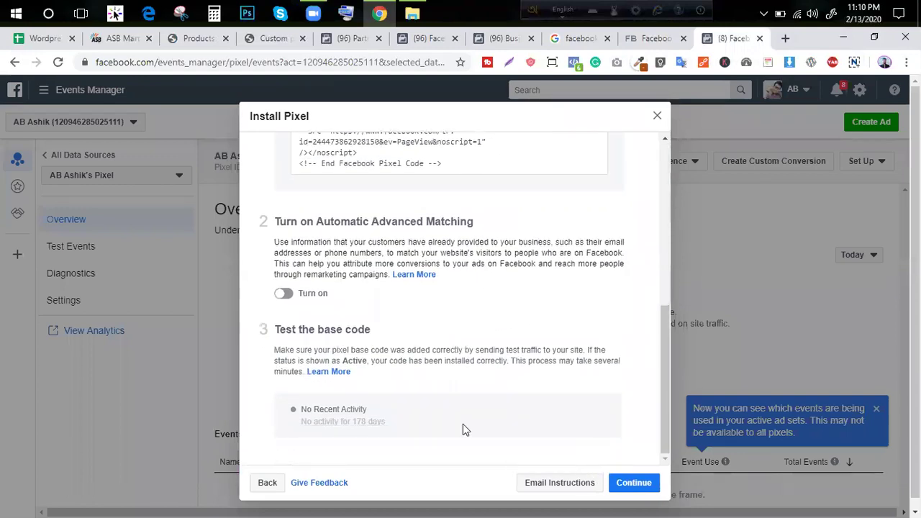
click(286, 303)
scroll(413, 339, down, 1)
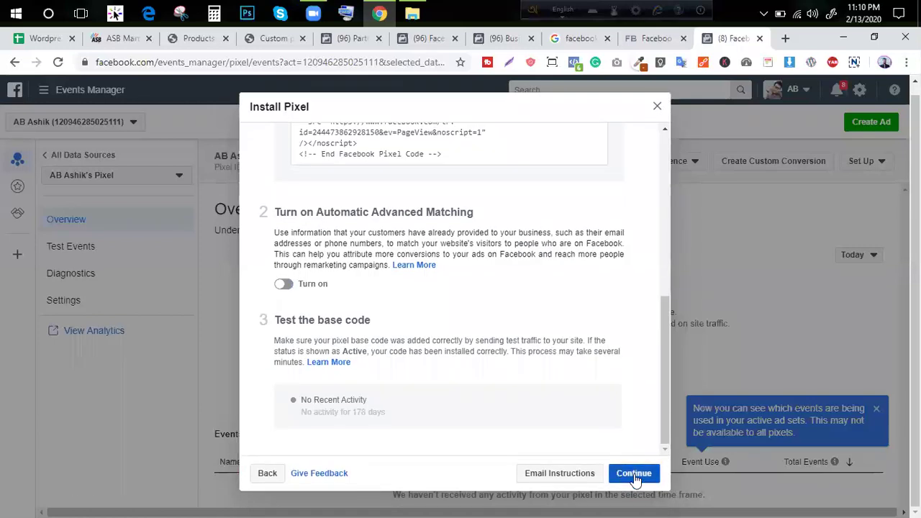
click(636, 482)
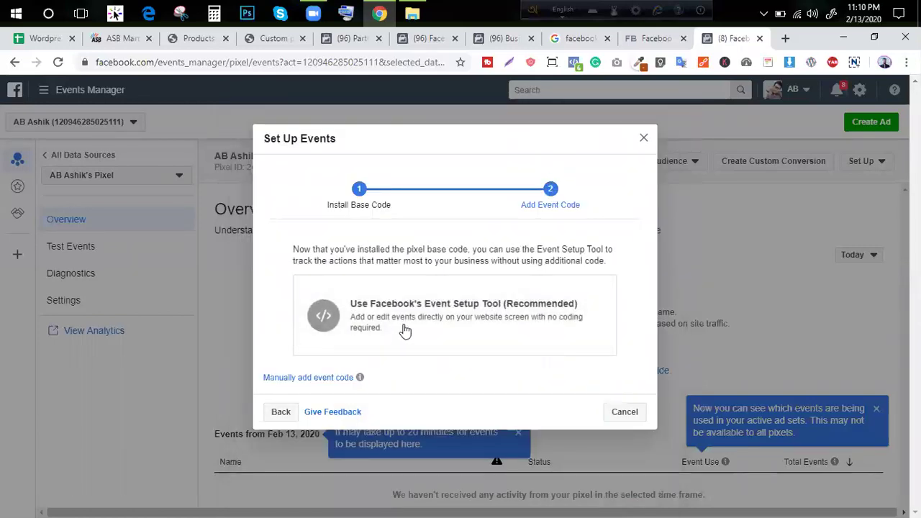
click(427, 311)
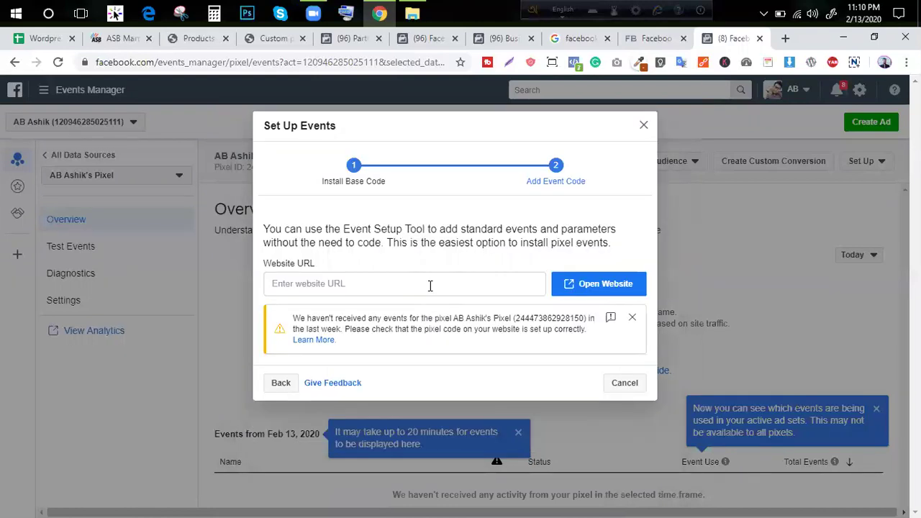
click(378, 307)
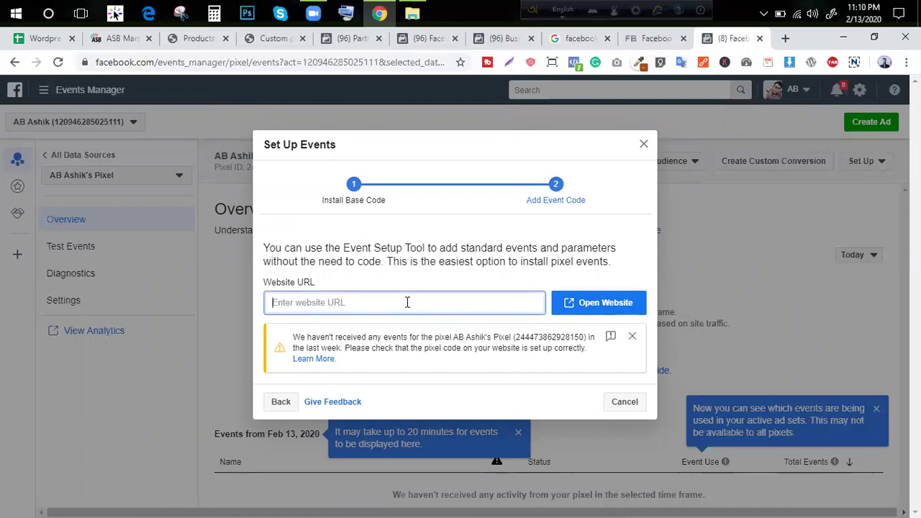
click(336, 46)
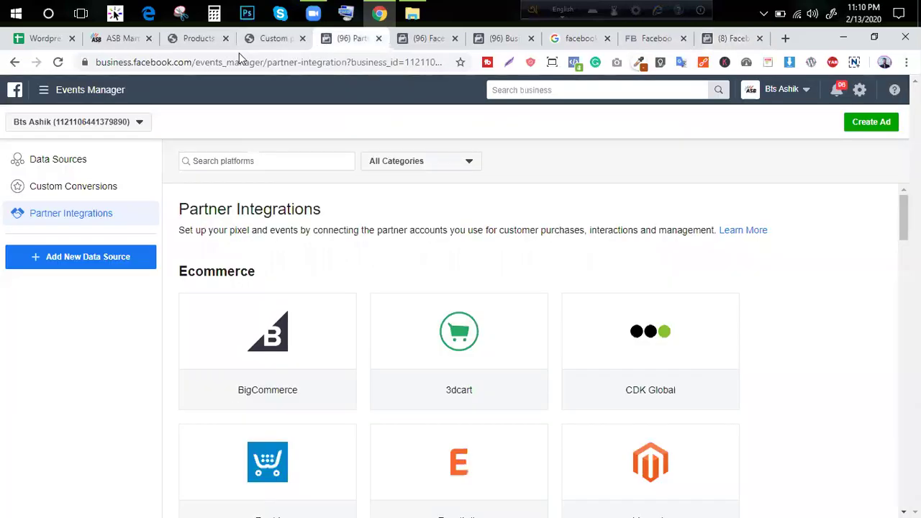
click(412, 38)
click(266, 40)
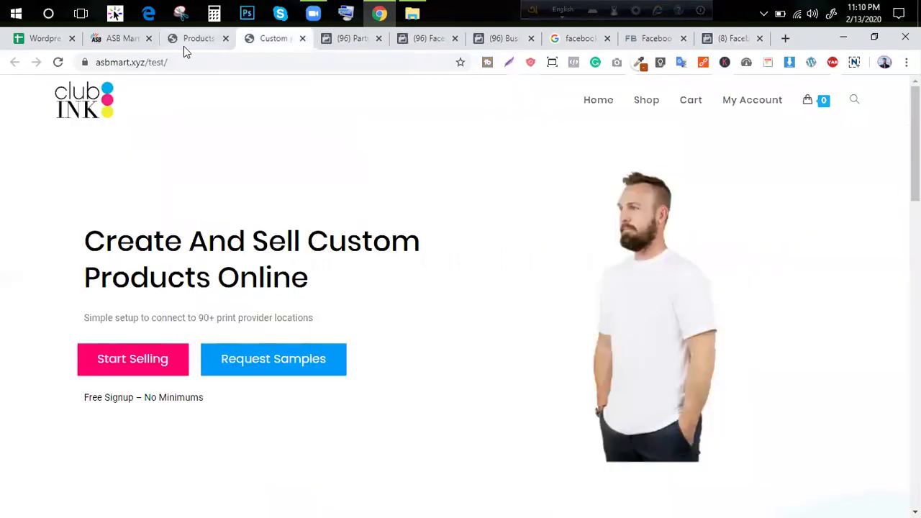
click(197, 61)
key(ctrl+c)
click(723, 38)
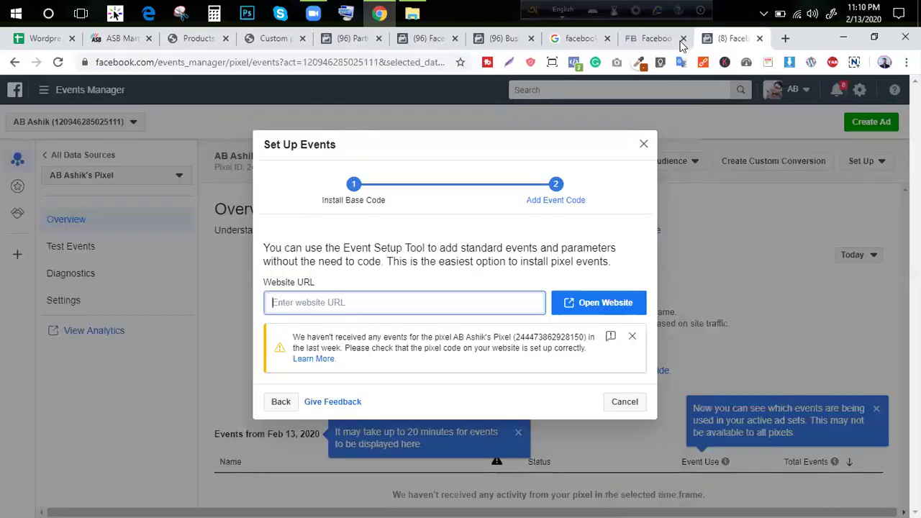
key(ctrl+v)
- Open the website through the Event Setup Tool and visit its Shop page to send test traffic
click(571, 303)
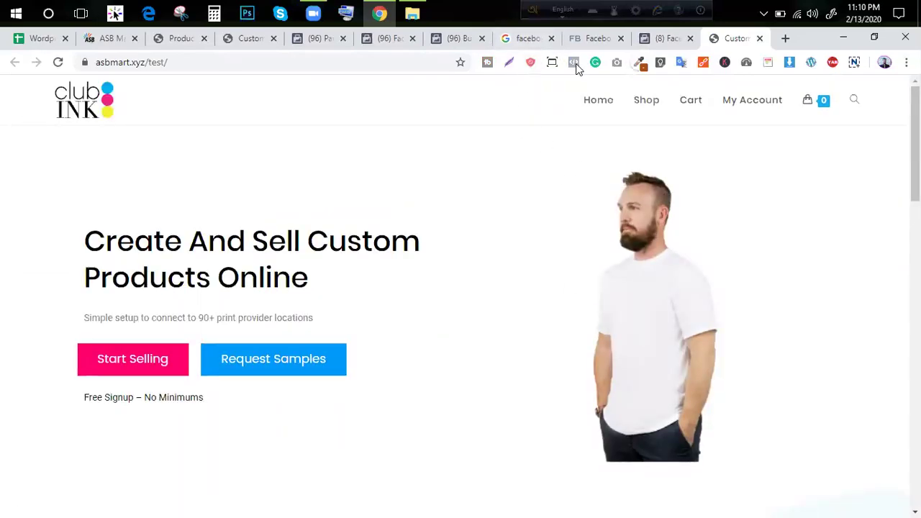
click(648, 104)
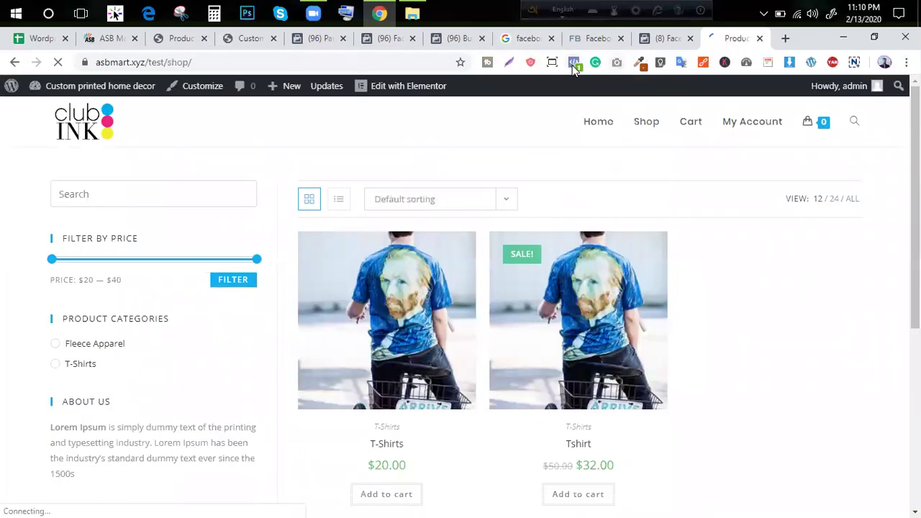
- Close the Set Up Events dialog in Events Manager, reload the pixel overview and dismiss the event-delay tip
click(658, 39)
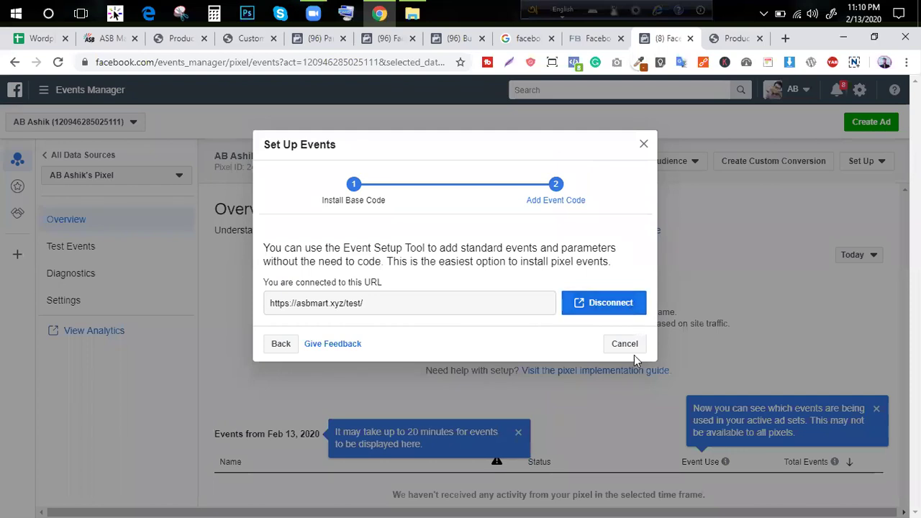
click(644, 165)
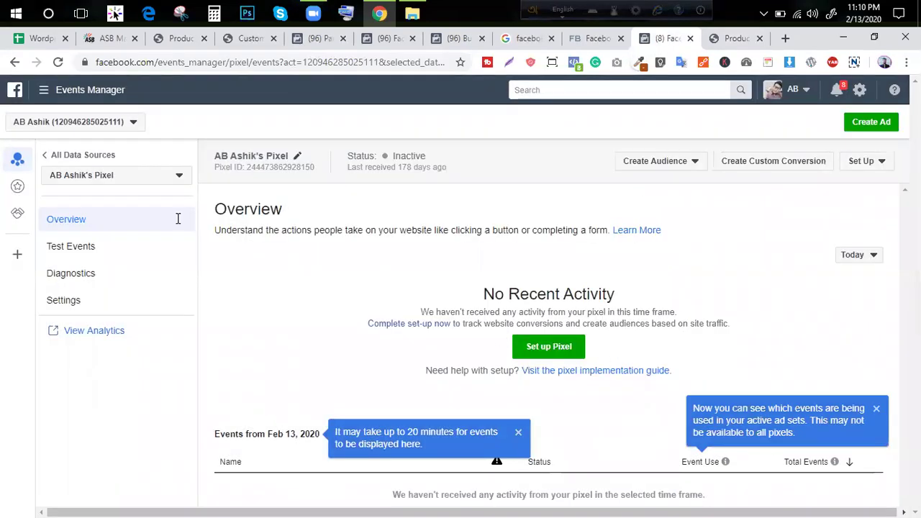
click(58, 63)
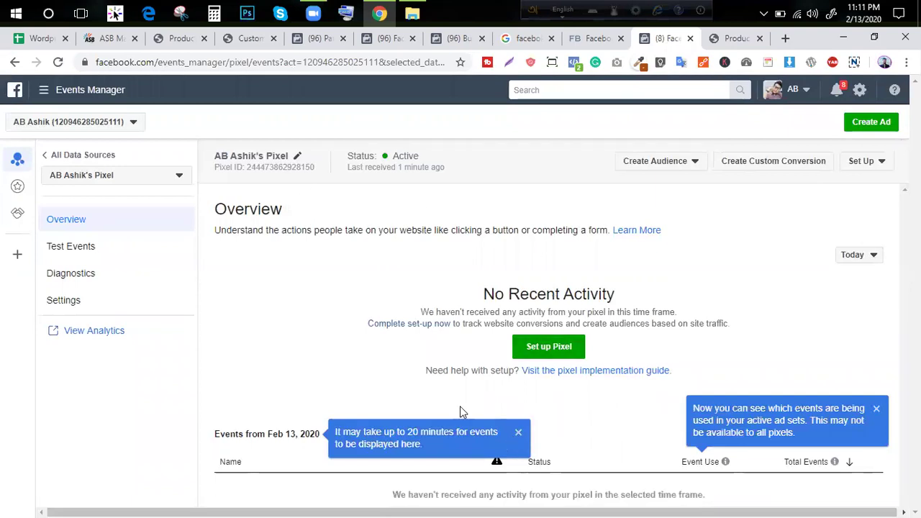
click(518, 432)
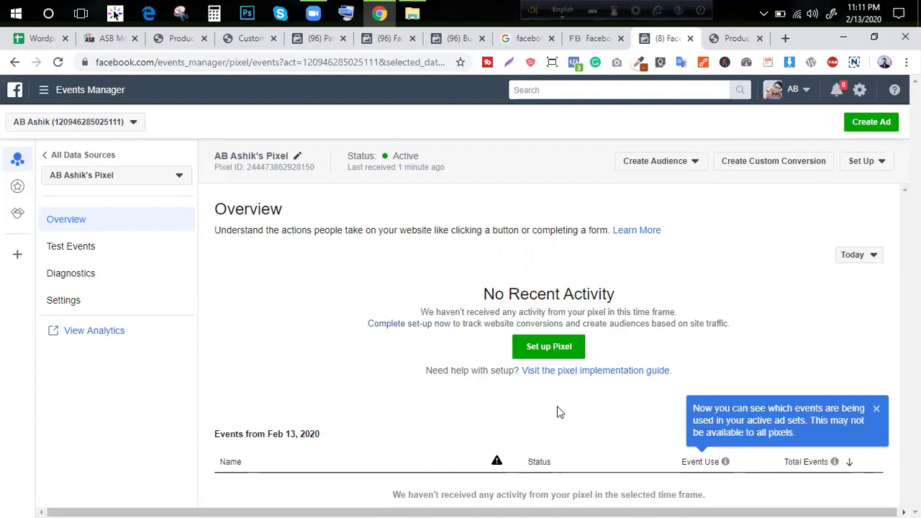
- Browse the ecommerce platforms on the Partner Integrations page and open the WooCommerce details
click(311, 38)
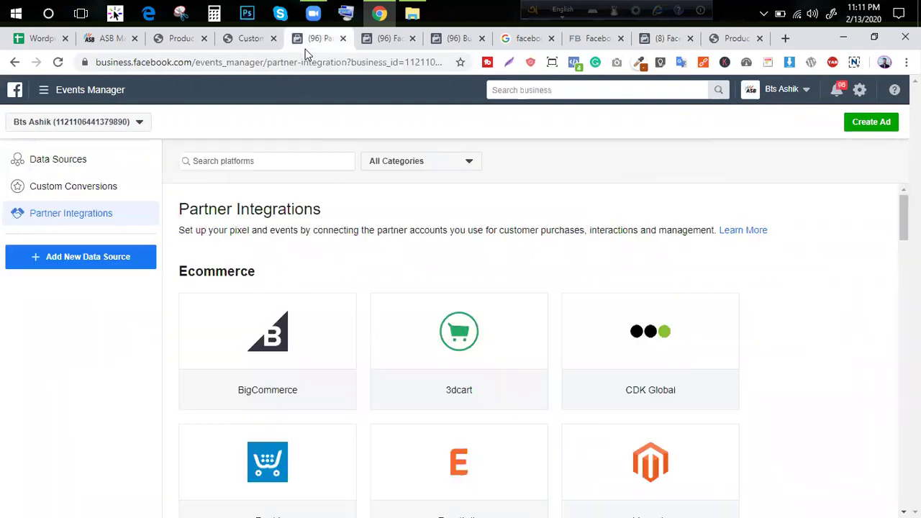
scroll(404, 288, down, 3)
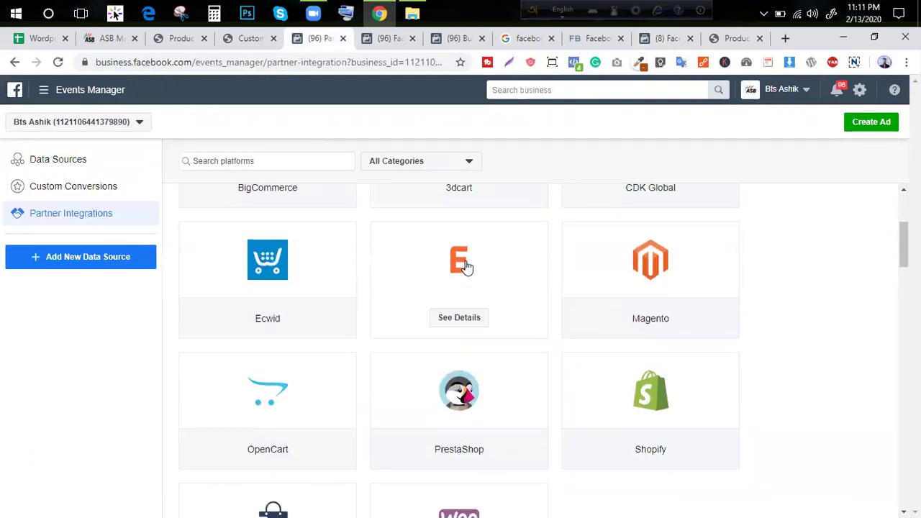
scroll(467, 267, down, 3)
scroll(470, 288, up, 2)
scroll(446, 326, down, 1)
click(461, 324)
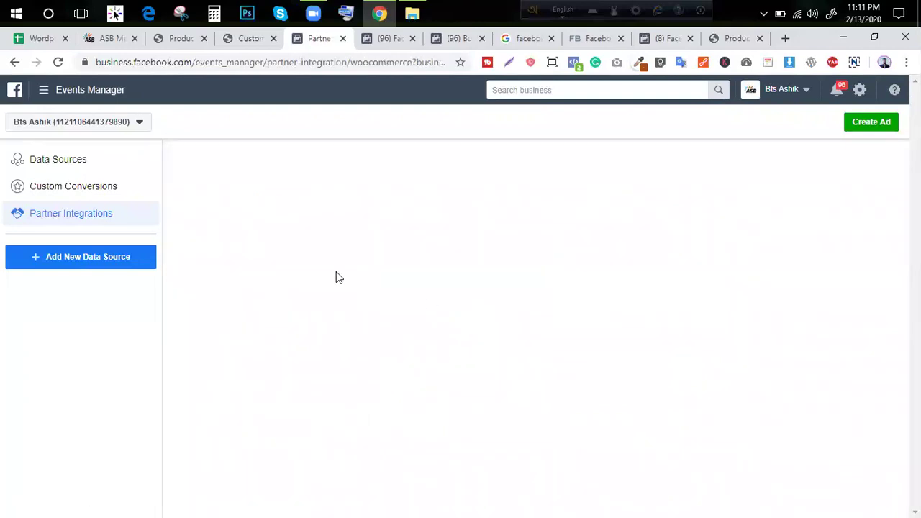
- Copy the events_manager/pixel/e portion of the pixel overview's web address and open it in a new browser tab
click(681, 43)
drag(257, 62, 96, 62)
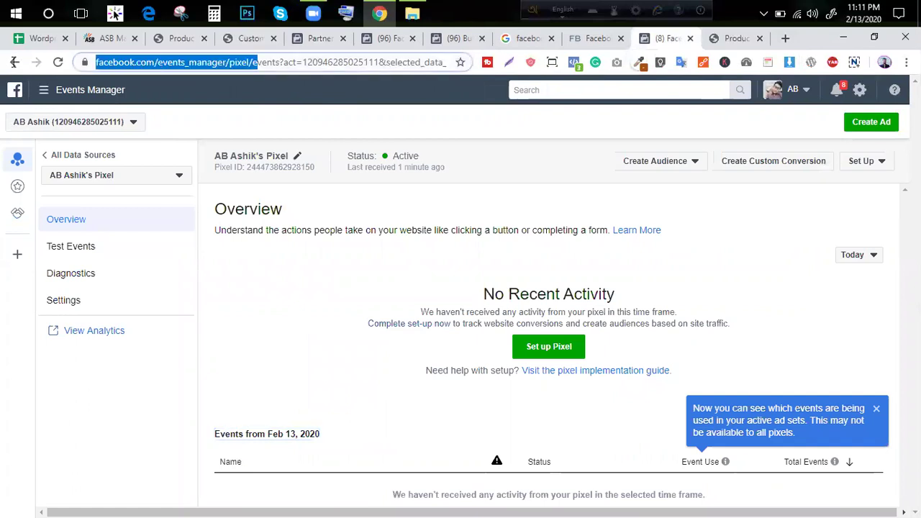
drag(7, 61, 8, 63)
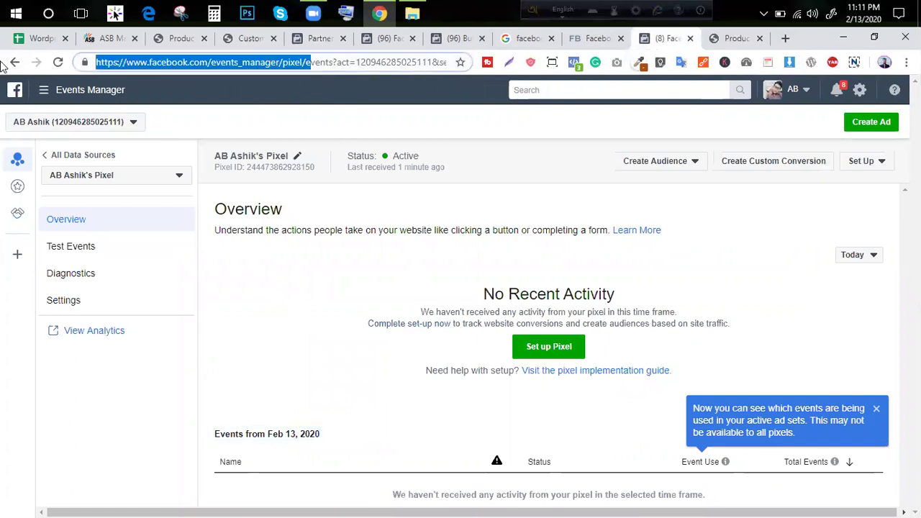
click(784, 38)
key(ctrl+v)
key(Return)
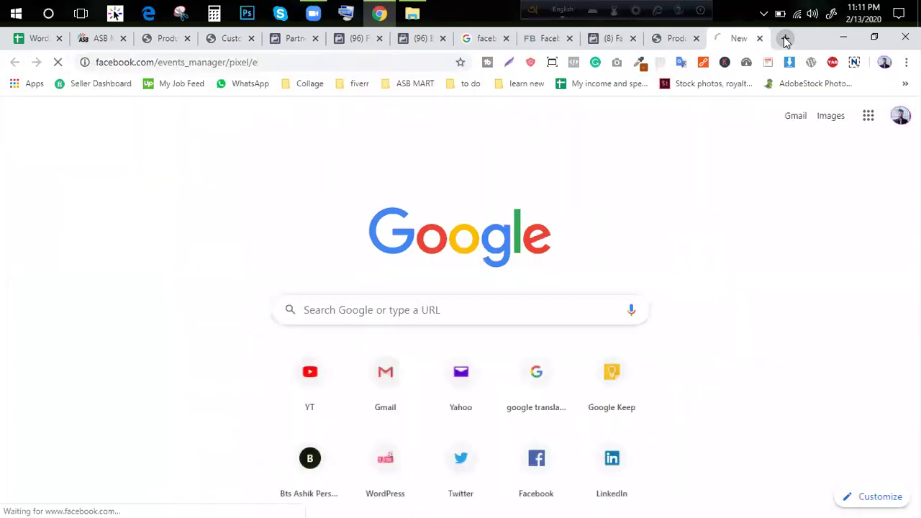
- Close the asbmart.xyz/test/shop/ tab running the Event Setup Tool and return to the pixel's Overview page
click(301, 61)
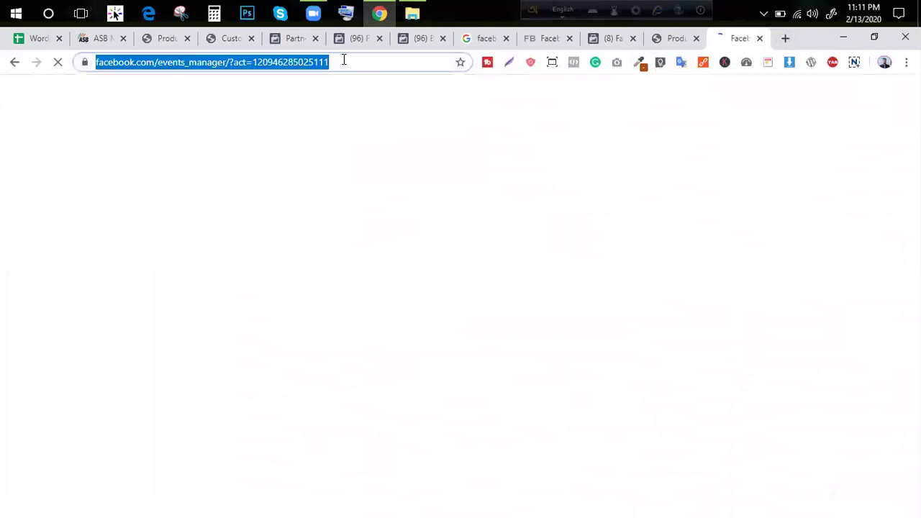
click(685, 39)
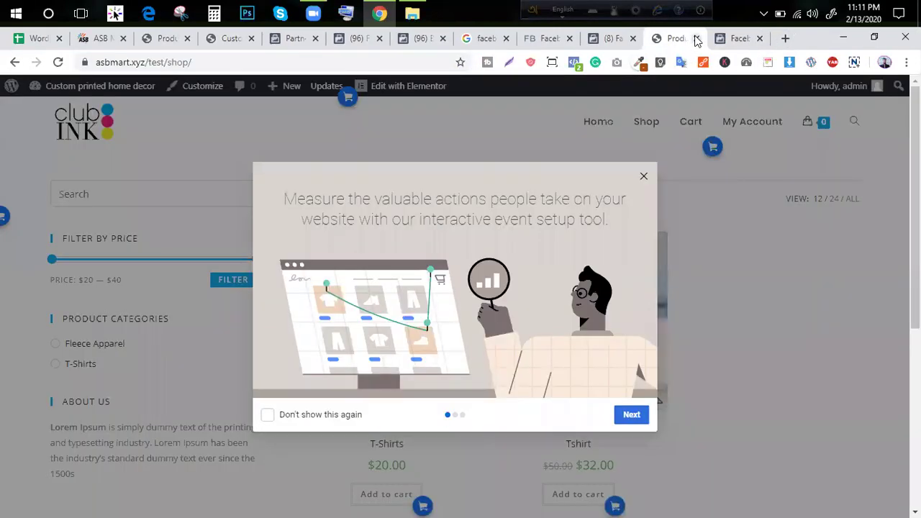
click(696, 39)
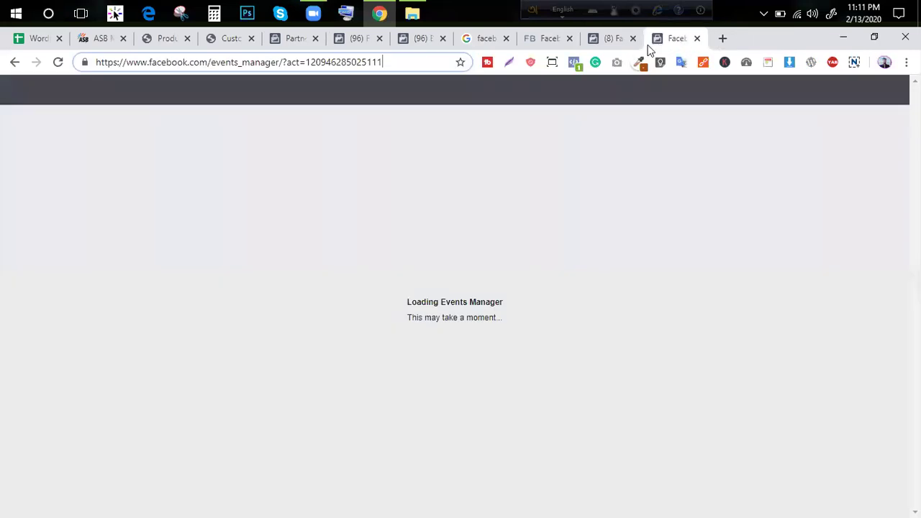
click(625, 42)
click(248, 62)
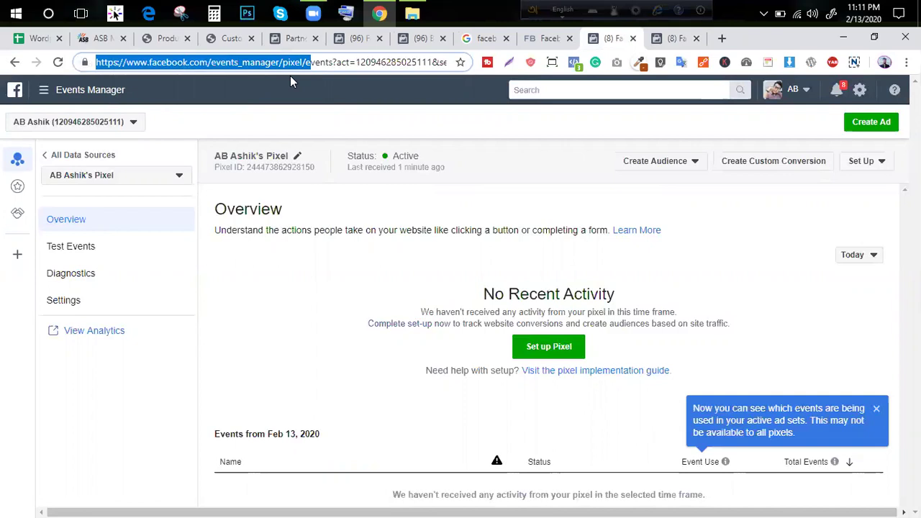
- Open the WordPress dashboard from the asbmart.xyz/test shop page and open the Theme Editor
click(232, 38)
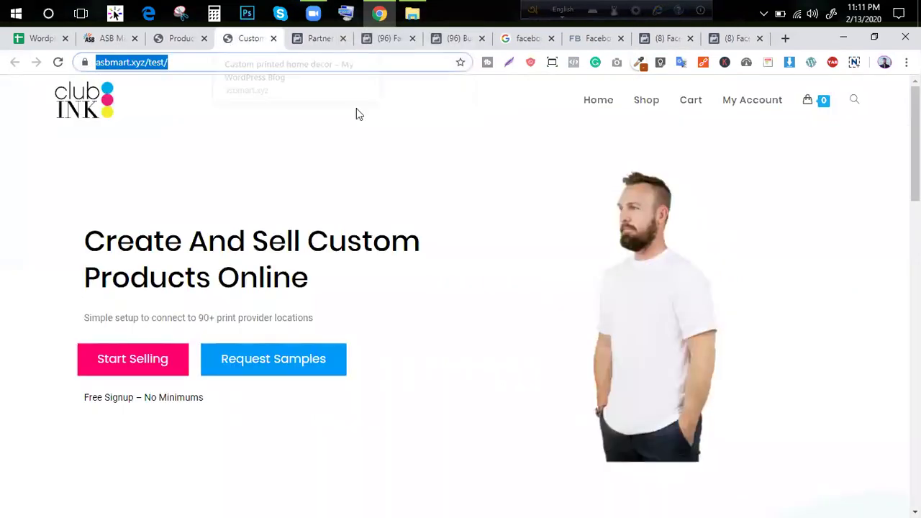
click(180, 38)
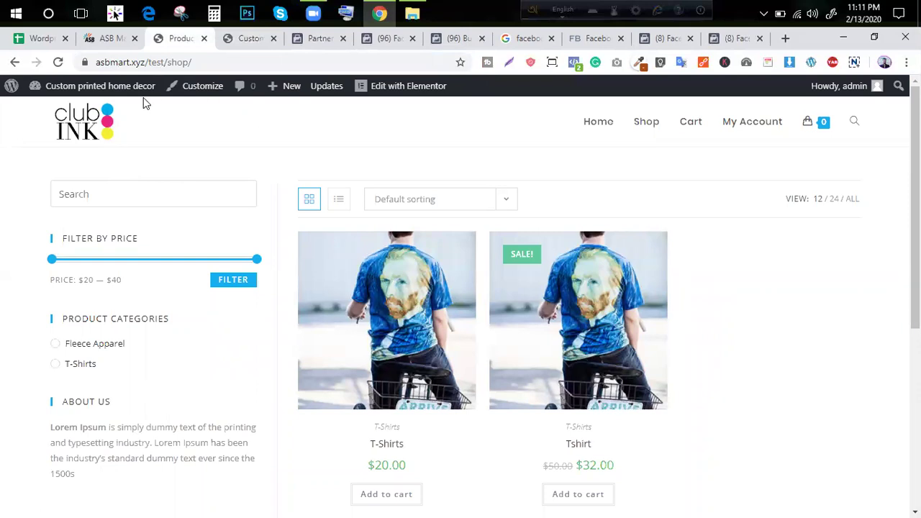
mouse_move(103, 87)
click(40, 110)
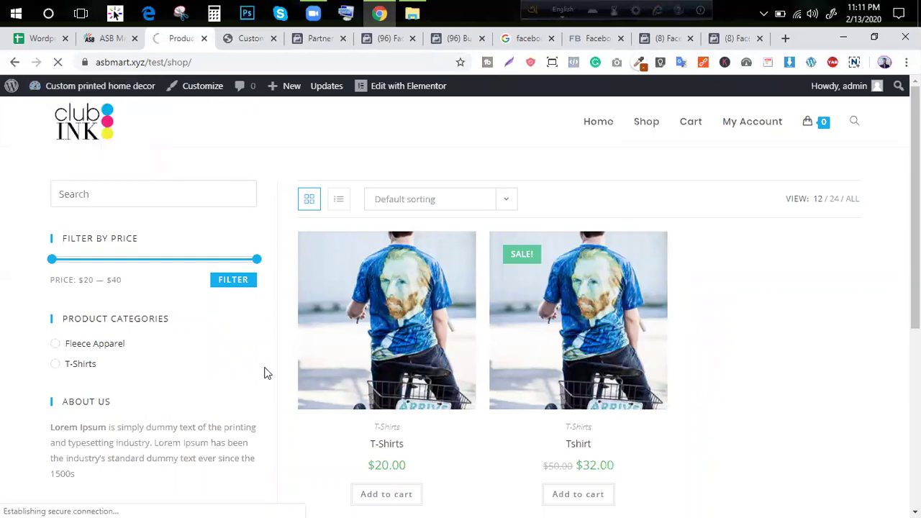
scroll(351, 289, down, 1)
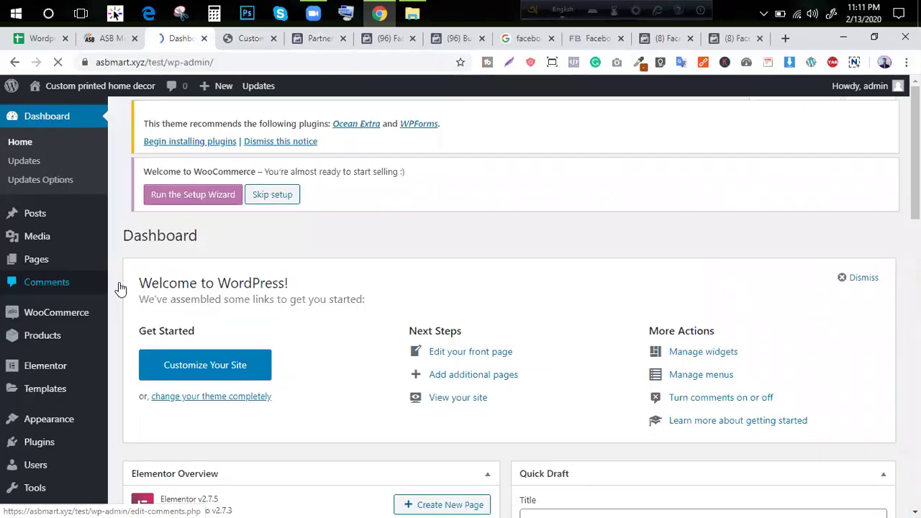
mouse_move(50, 430)
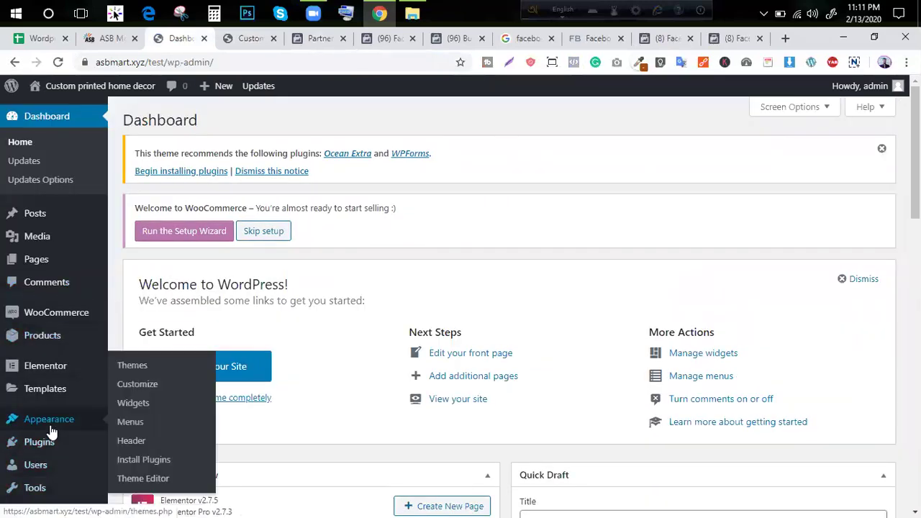
click(144, 479)
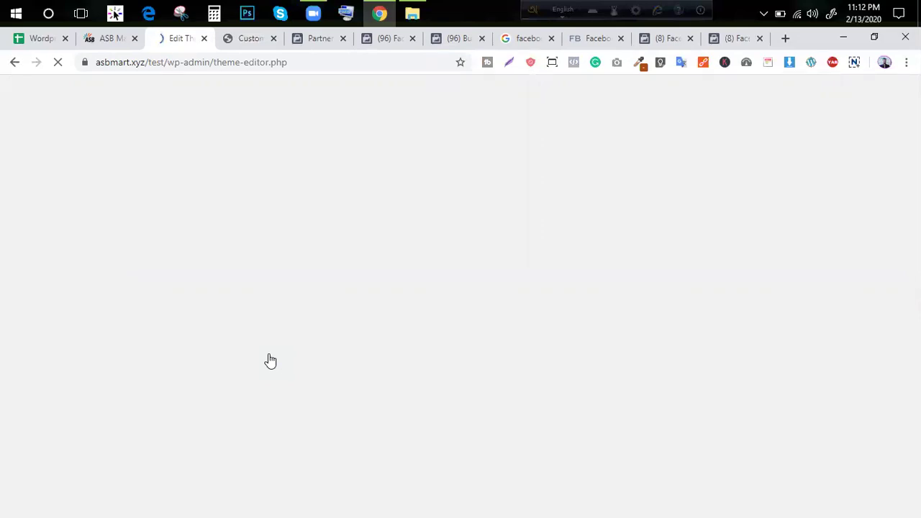
- View the Data Sources page in Events Manager and load its address without the act parameter
click(730, 39)
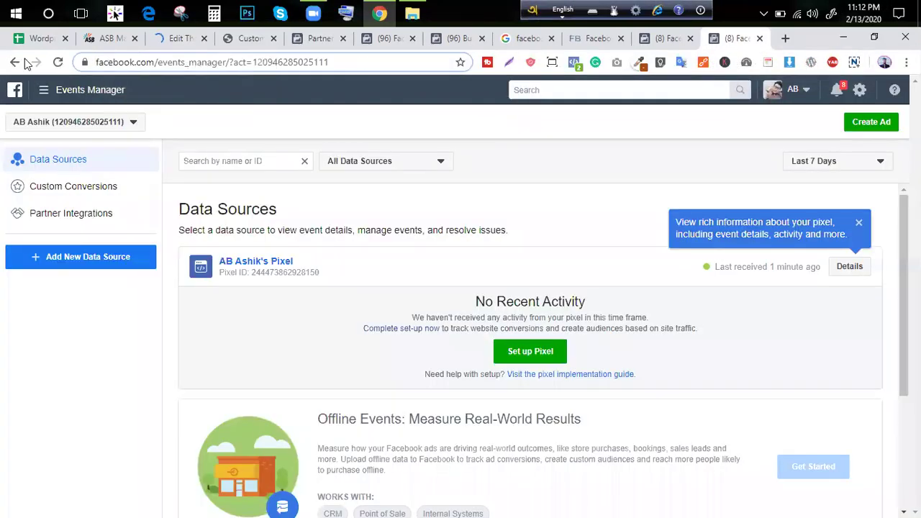
scroll(544, 231, down, 2)
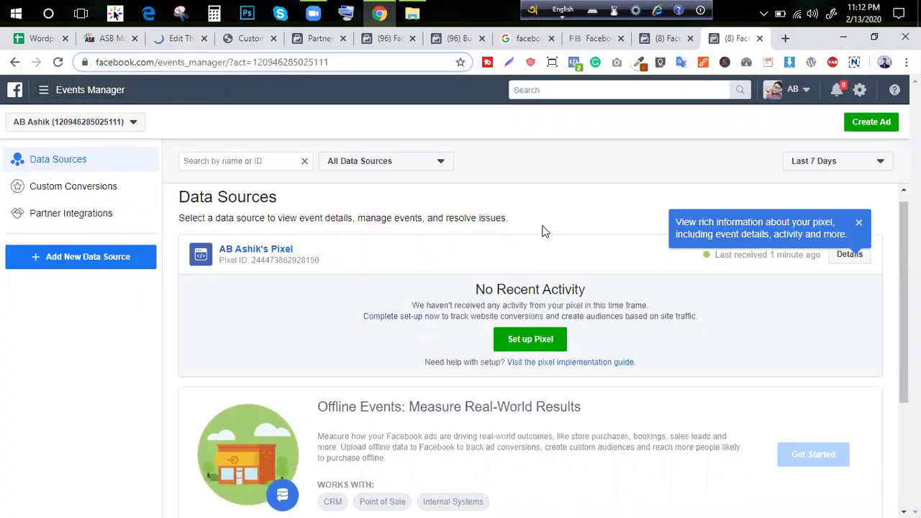
scroll(511, 346, up, 2)
drag(285, 62, 425, 62)
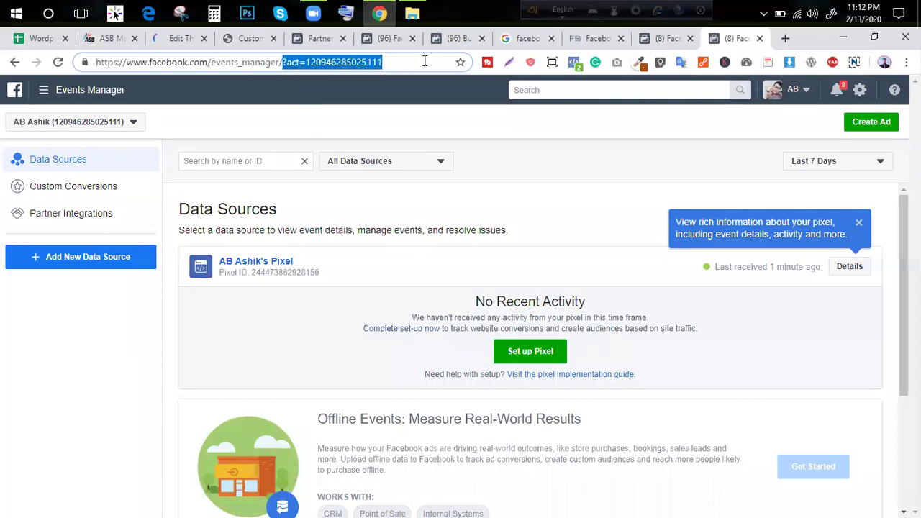
key(BackSpace)
key(Return)
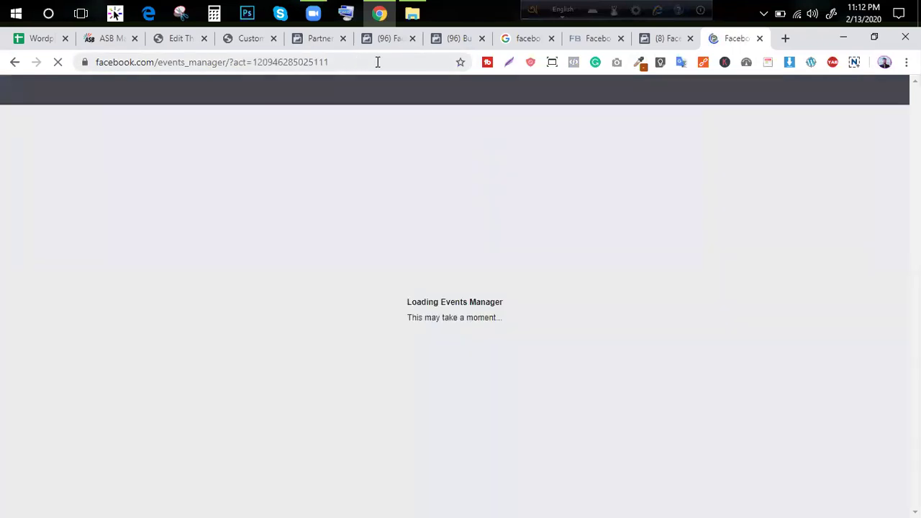
click(377, 61)
click(240, 62)
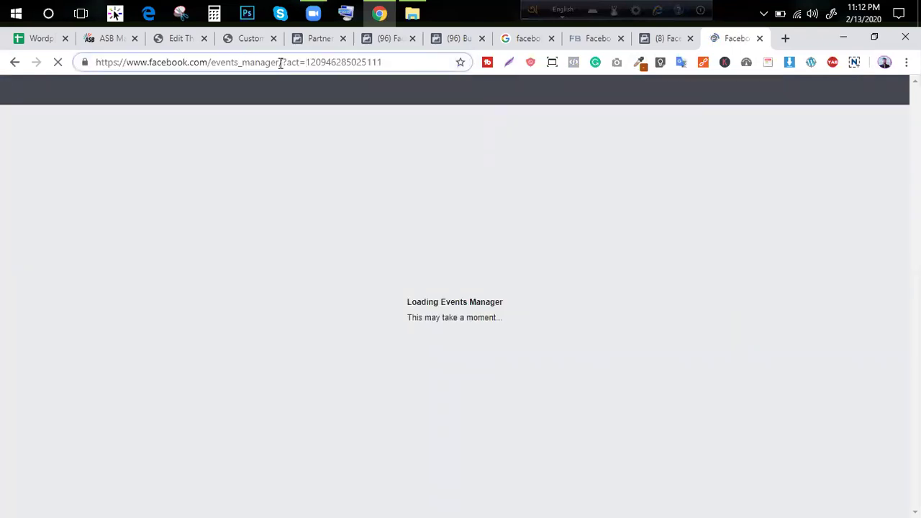
drag(283, 63, 29, 59)
key(ctrl+c)
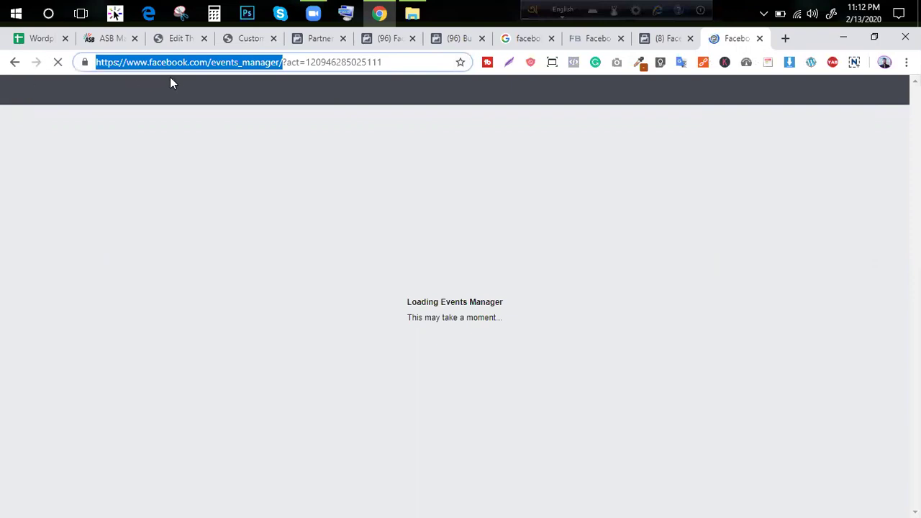
click(785, 39)
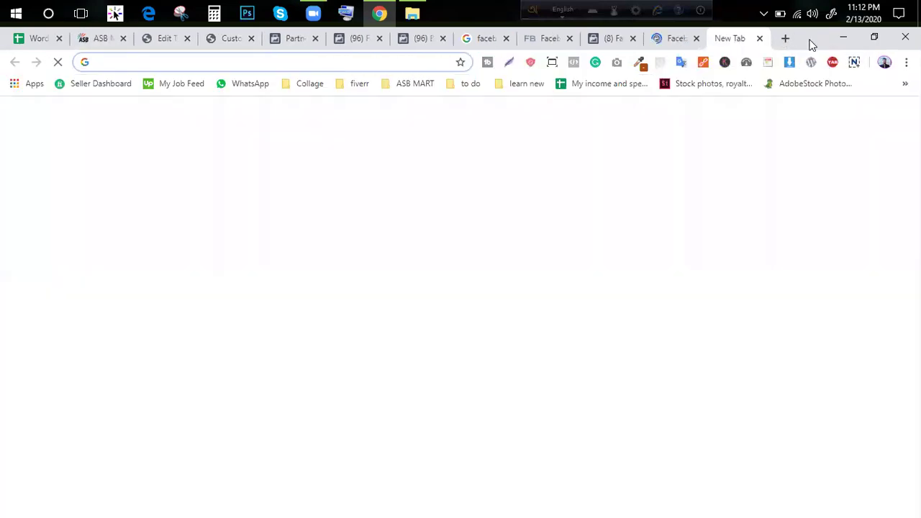
text(mes)
key(Return)
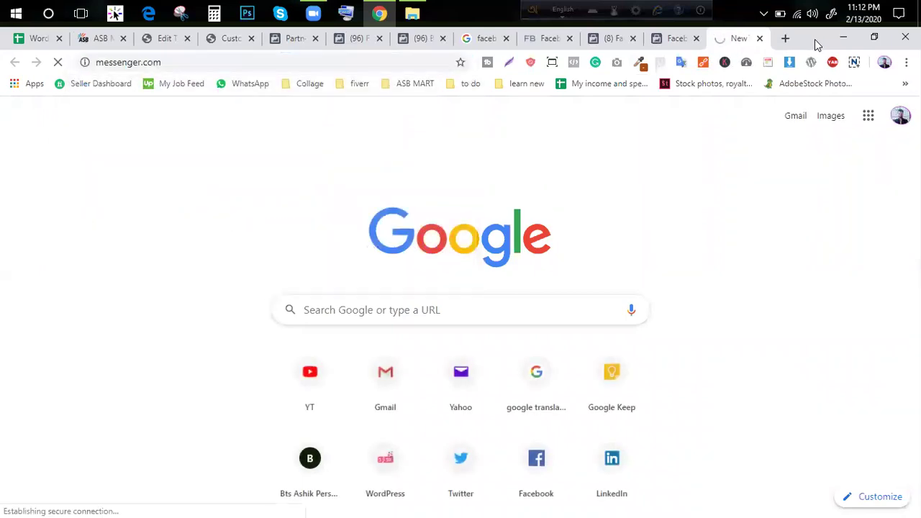
- Close the two Events Manager tabs and send the copied Events Manager link to the ASB Learn-02 group chat
click(680, 40)
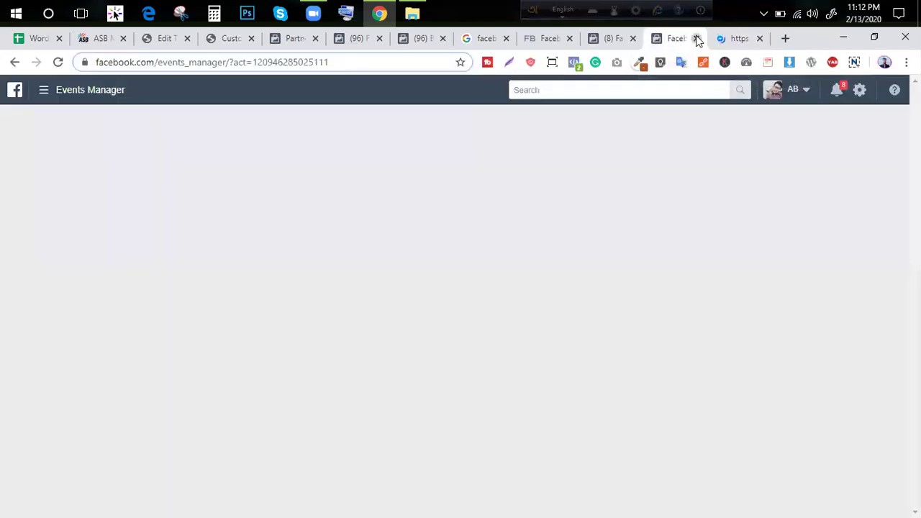
click(696, 40)
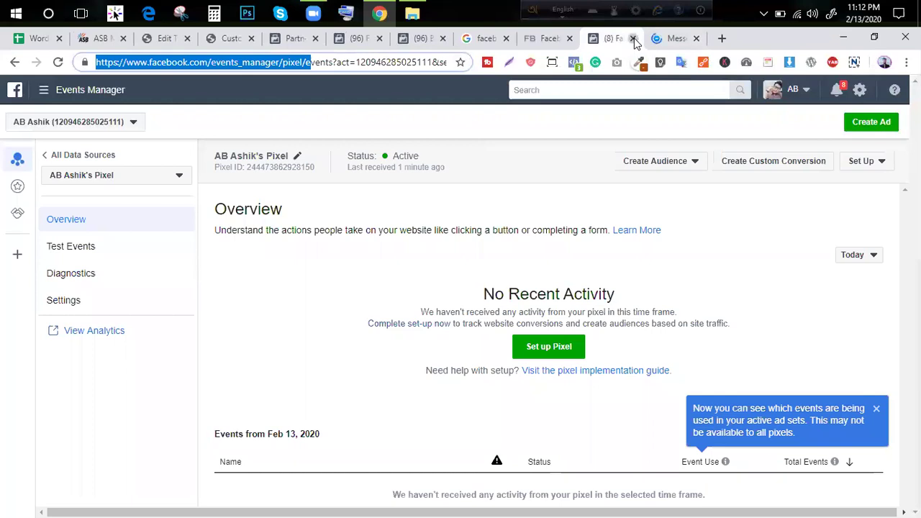
click(634, 39)
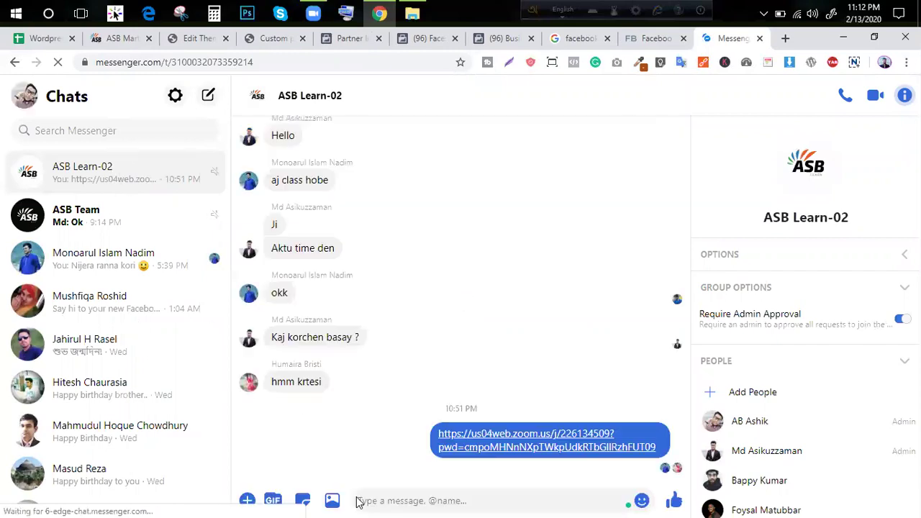
key(ctrl+v)
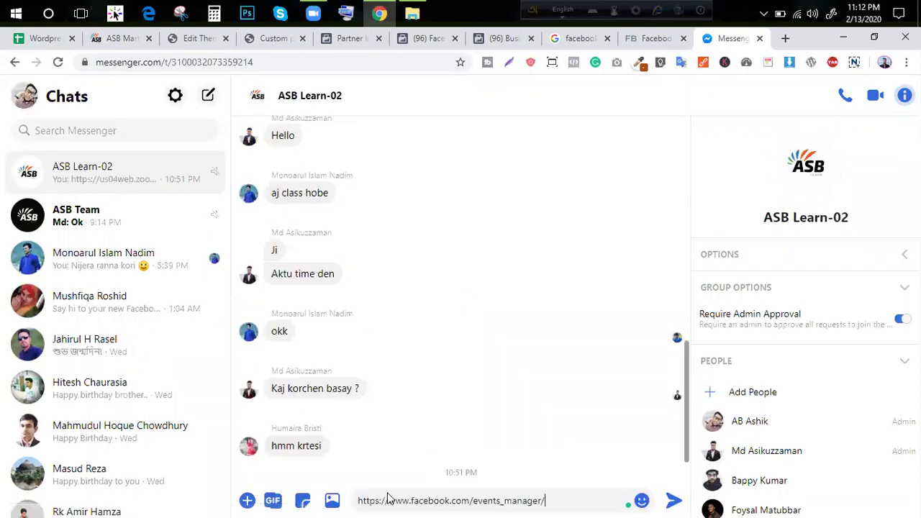
key(Return)
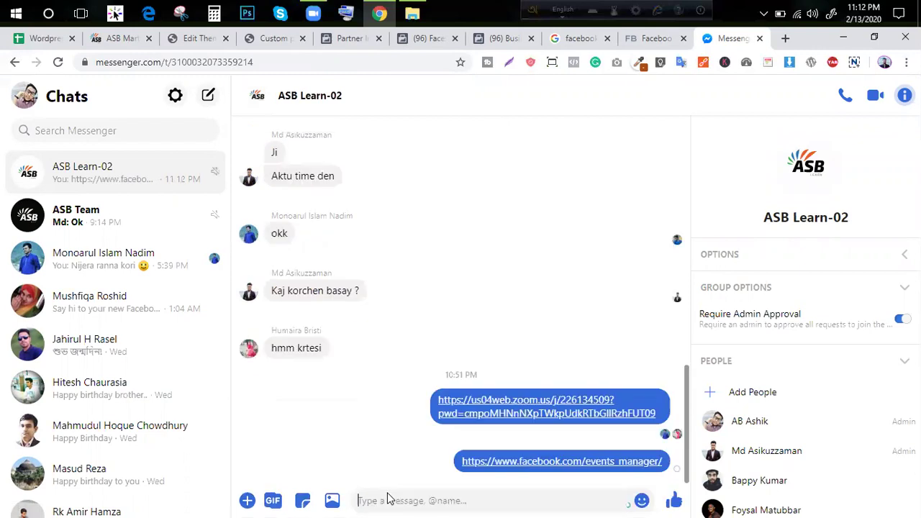
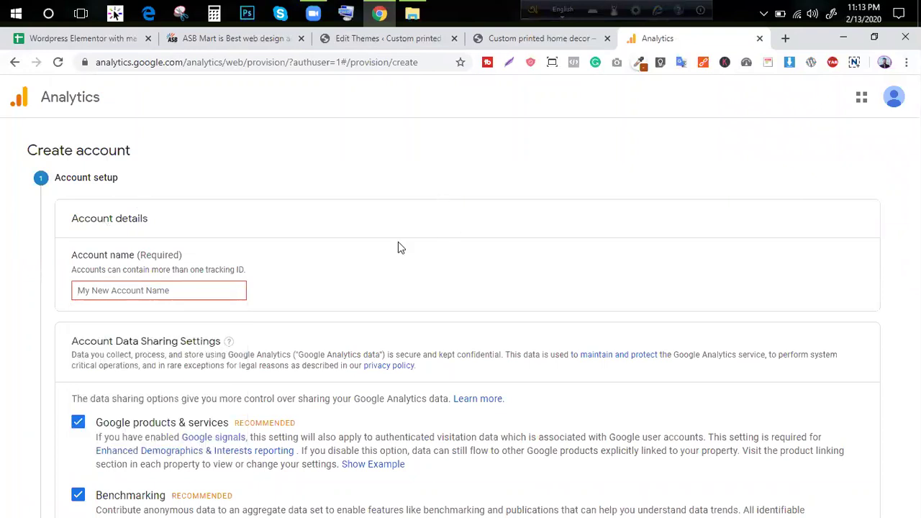
- Enter ASB Mart as the account name for the new Google Analytics account
click(175, 288)
text(As)
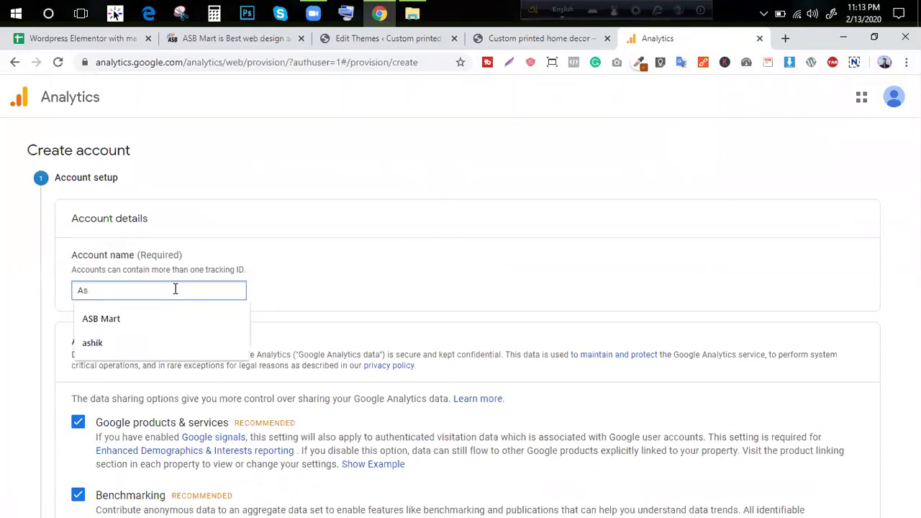
key(Down)
key(Return)
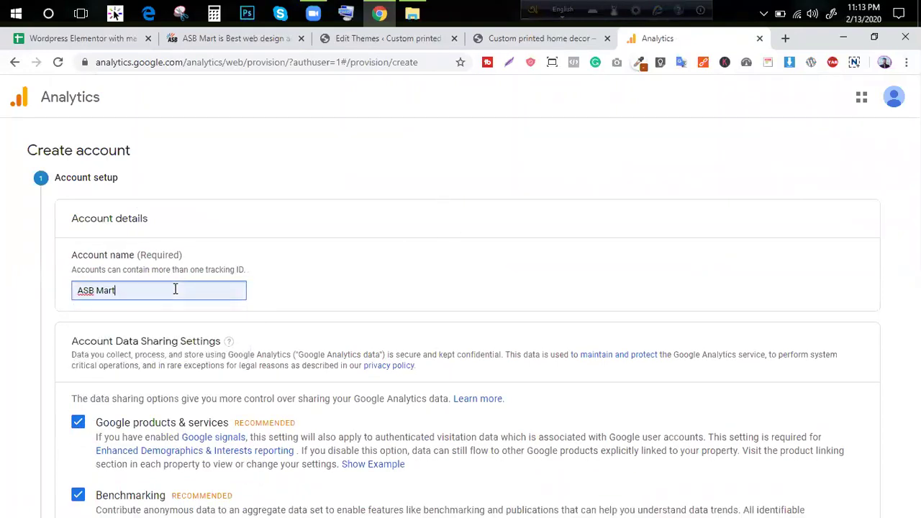
click(374, 207)
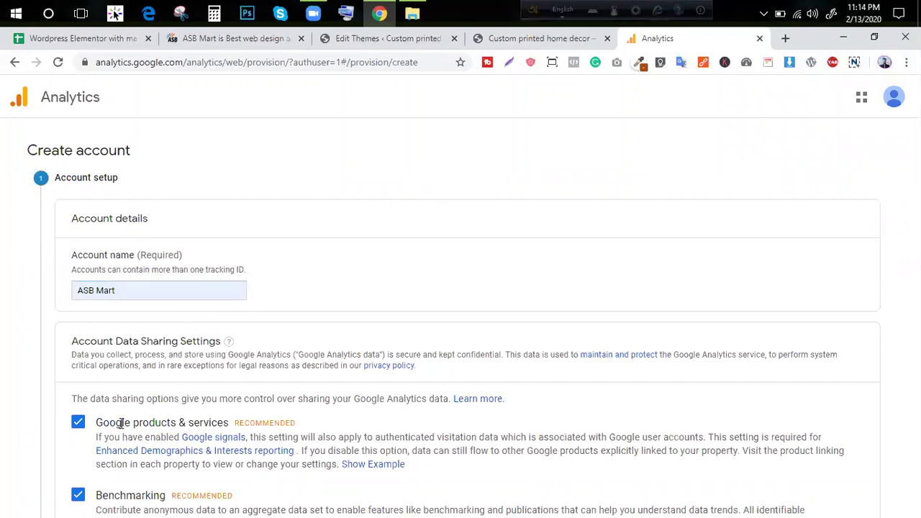
drag(701, 254, 542, 206)
click(543, 206)
click(875, 37)
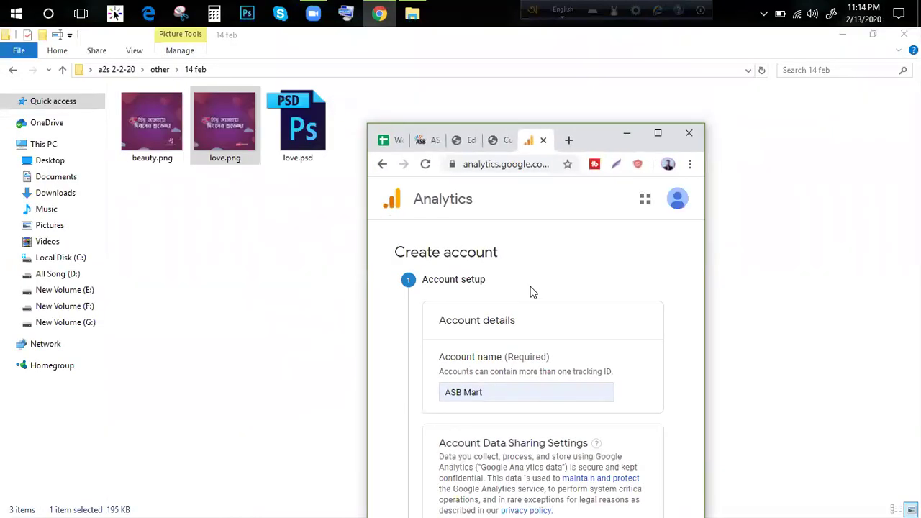
drag(593, 133, 558, 37)
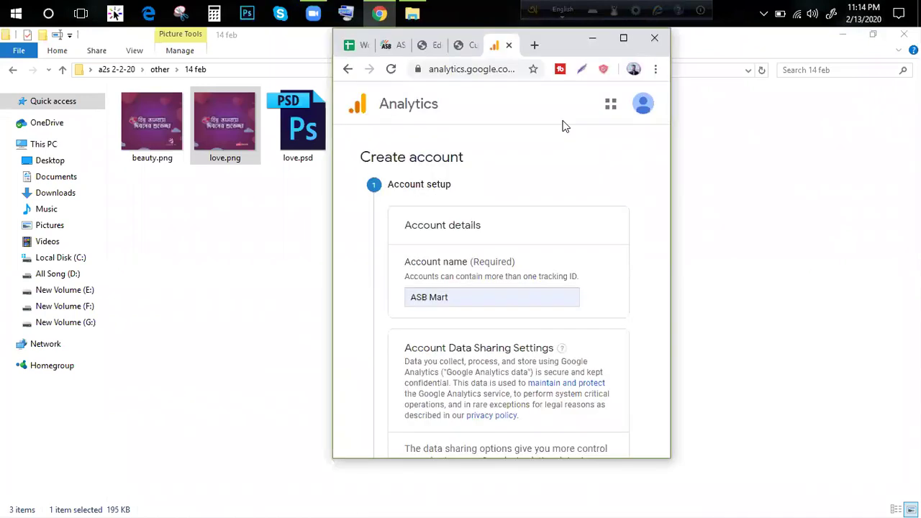
click(623, 40)
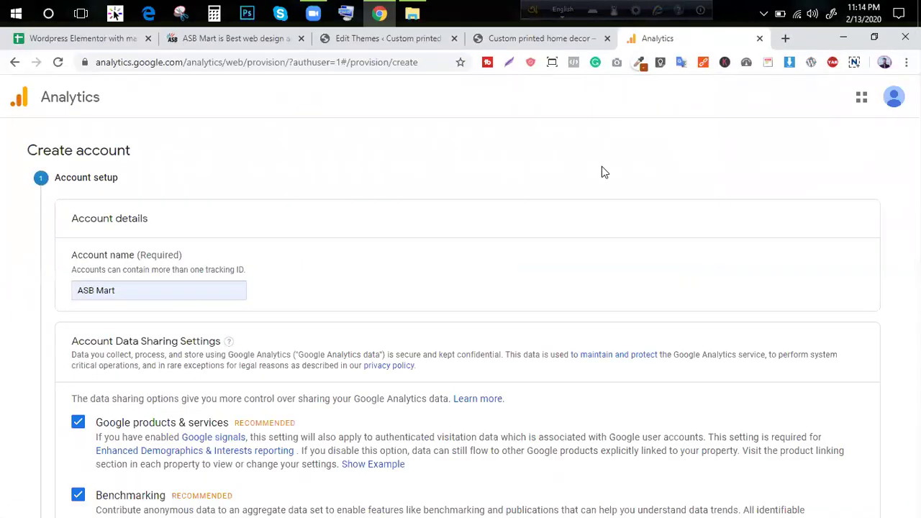
- Look over the asbmart.xyz homepage and return to the test site's Edit Themes page
click(175, 37)
scroll(324, 150, down, 4)
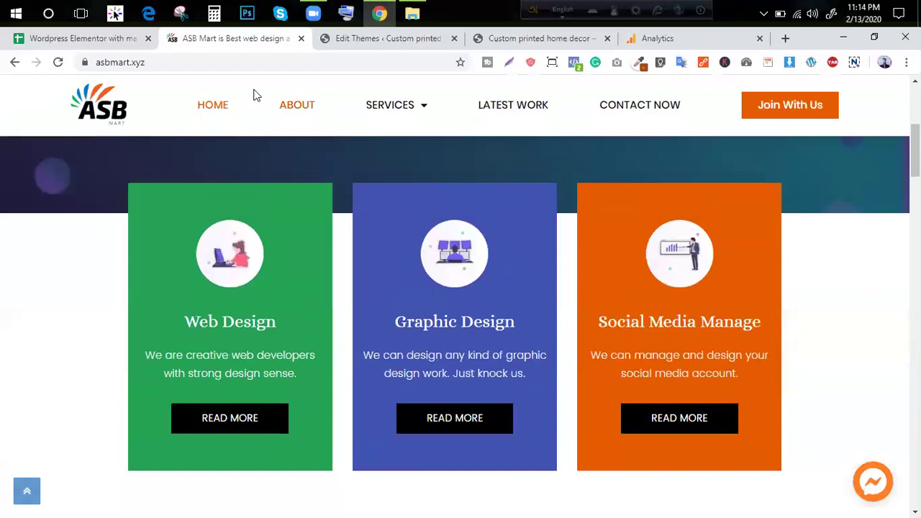
click(362, 38)
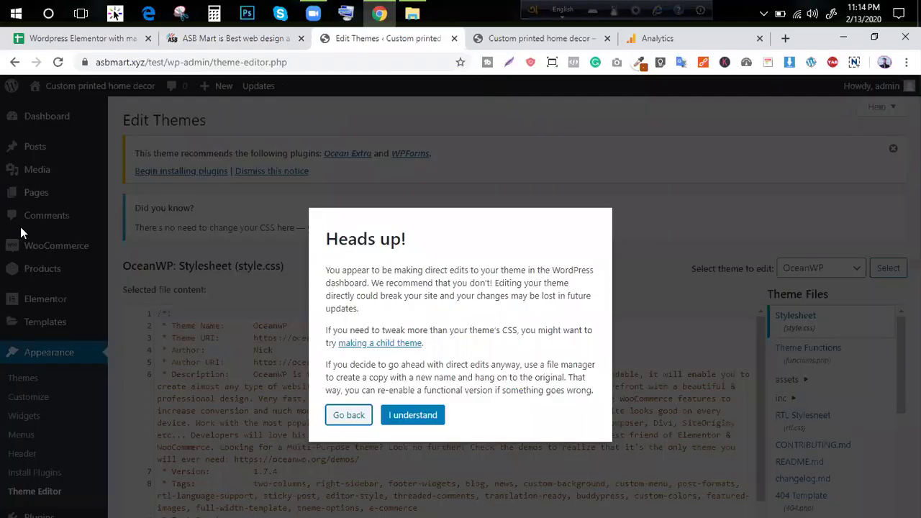
- Acknowledge the direct-editing warning and open OceanWP's 404 Template (404.php) from the theme files
click(397, 418)
scroll(157, 342, down, 2)
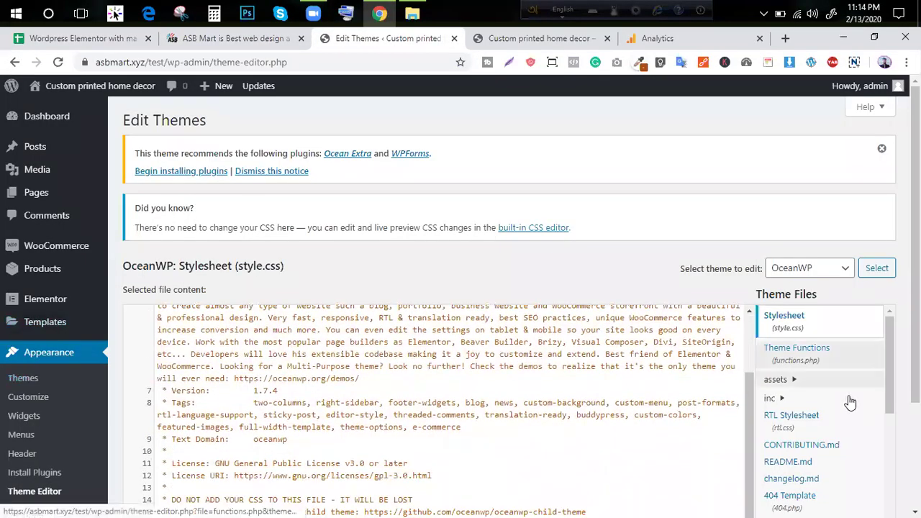
scroll(816, 398, down, 3)
scroll(816, 398, up, 1)
click(792, 361)
scroll(785, 394, up, 1)
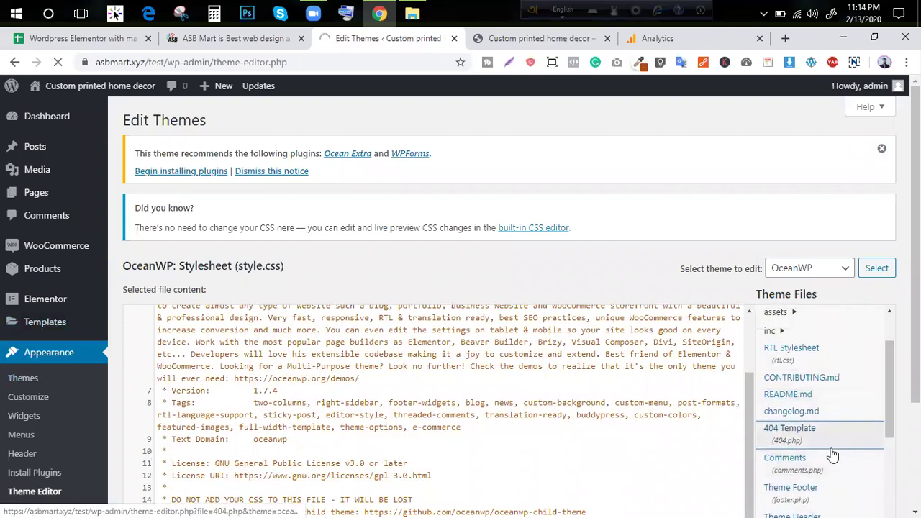
scroll(804, 425, up, 1)
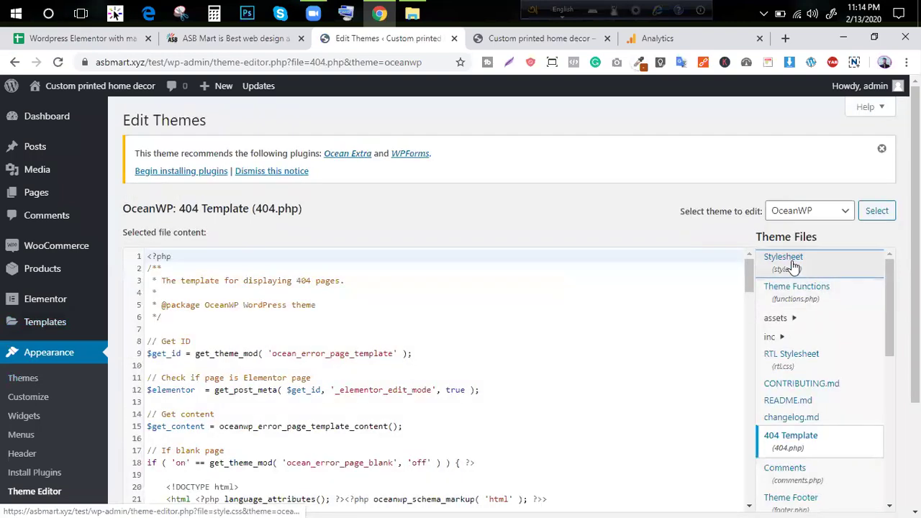
- Open the OceanWP Theme Functions file (functions.php) and look through the rest of the theme file list
click(788, 261)
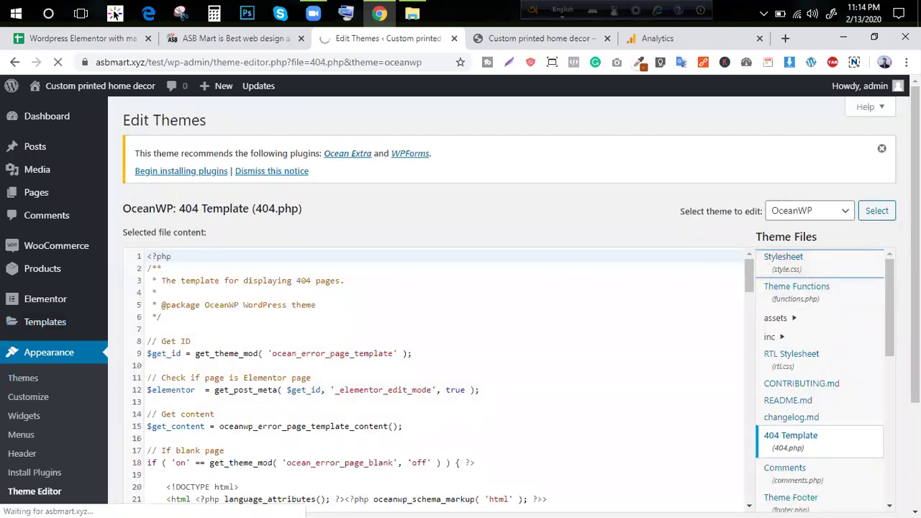
click(813, 290)
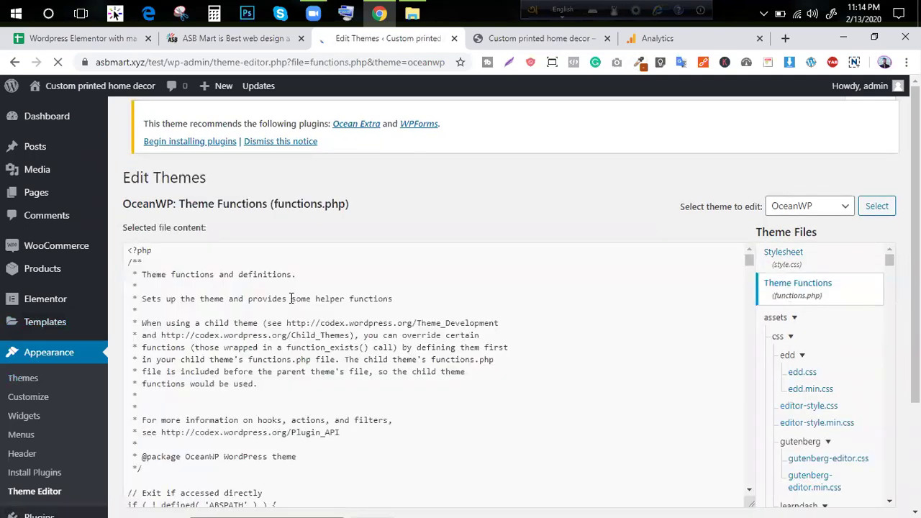
scroll(237, 374, down, 8)
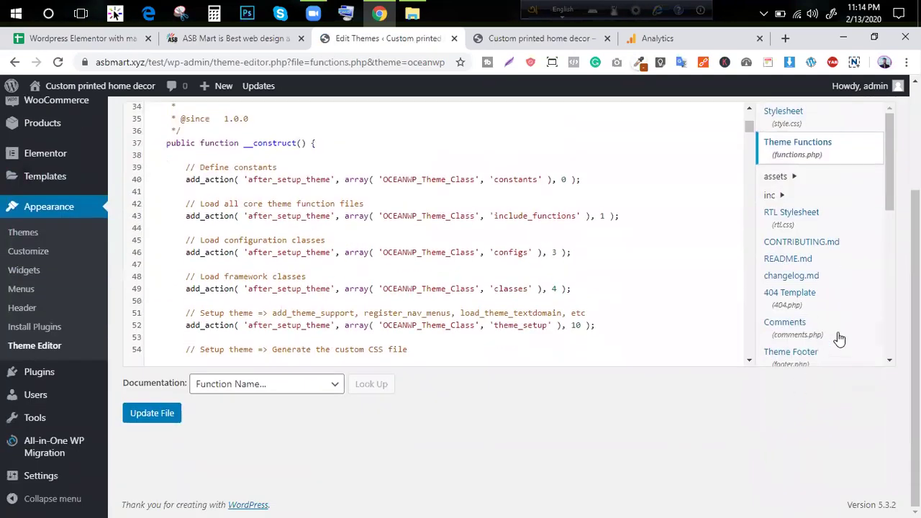
scroll(820, 268, down, 2)
scroll(828, 288, down, 2)
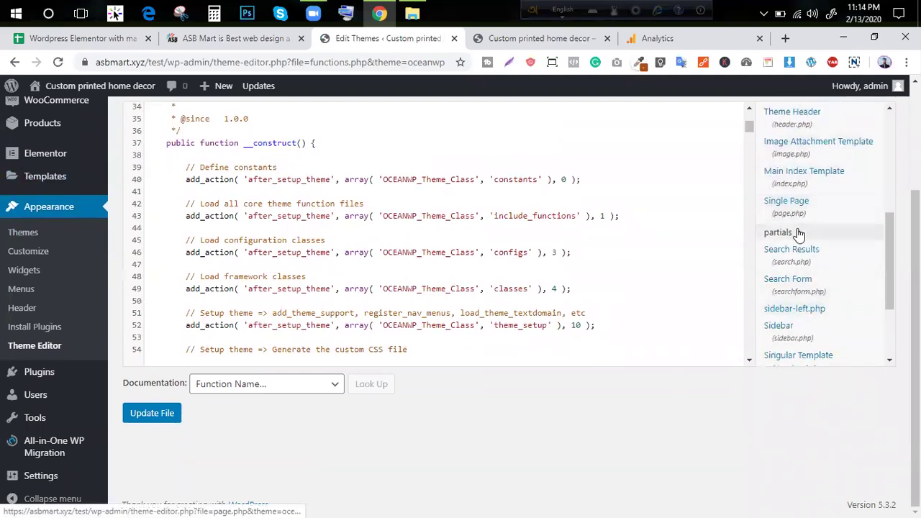
scroll(795, 314, down, 1)
scroll(796, 314, down, 1)
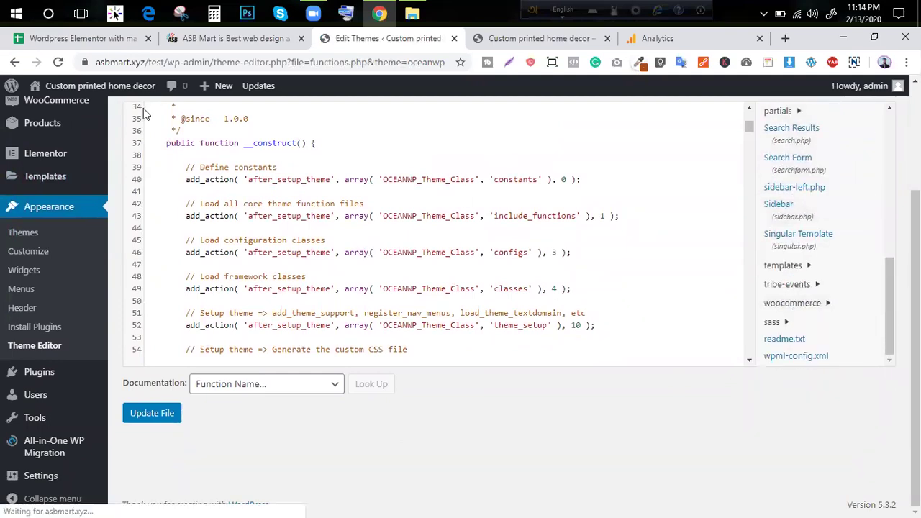
- Delete the include_functions add_action line in functions.php and undo the deletion
drag(147, 205, 306, 278)
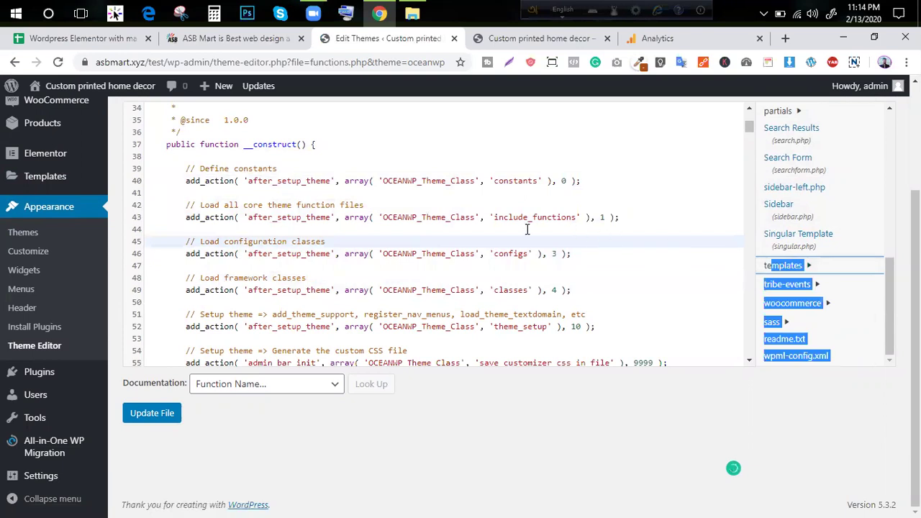
double_click(433, 217)
triple_click(433, 216)
key(BackSpace)
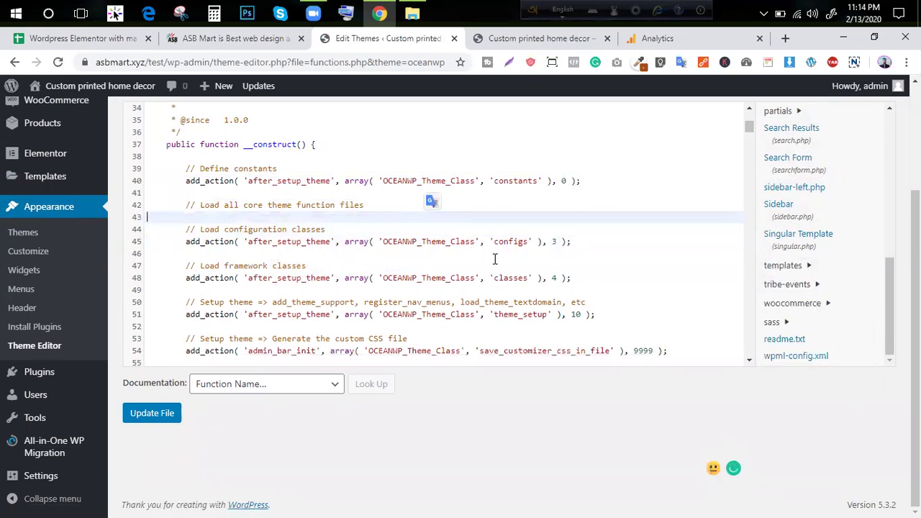
key(ctrl+z)
- Leave the theme editor without saving, visit the test site and open its T-Shirts product page
click(55, 112)
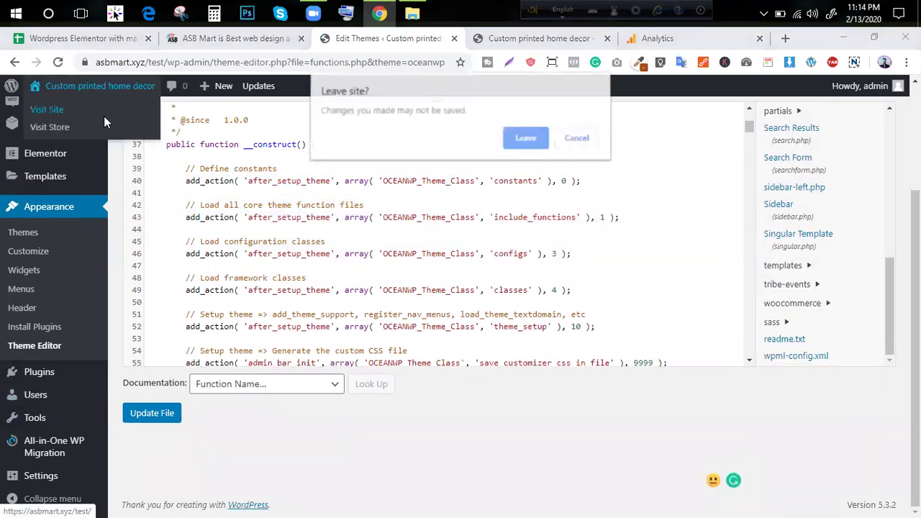
click(540, 137)
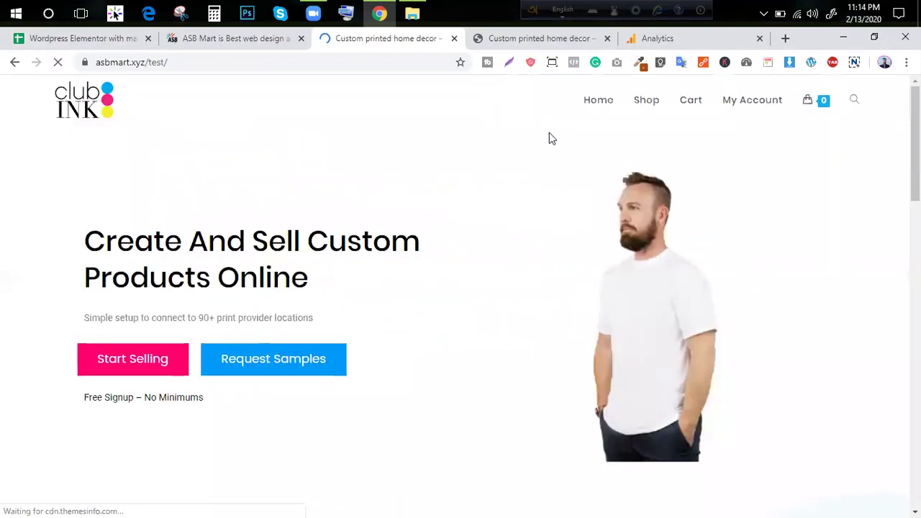
scroll(376, 348, down, 10)
click(362, 227)
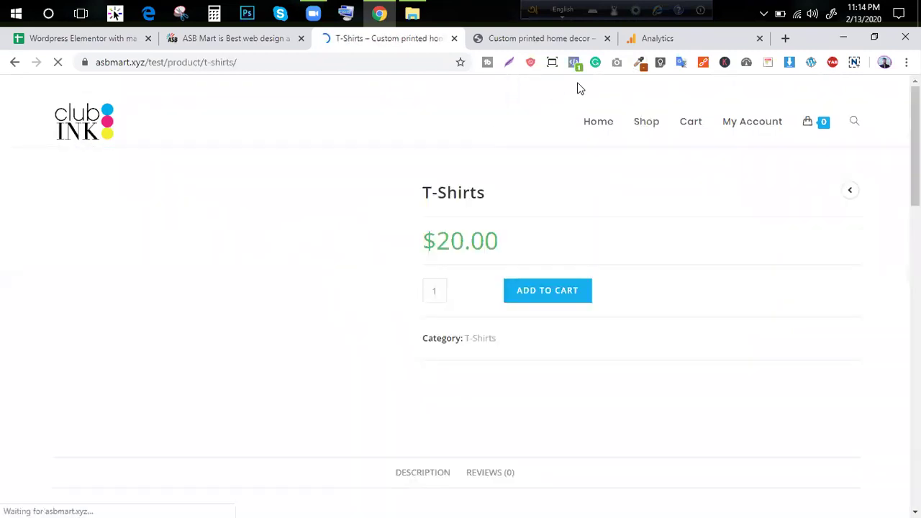
- Restart the Google Analytics account setup from the welcome page and enter the owner's full name as the account name
click(637, 43)
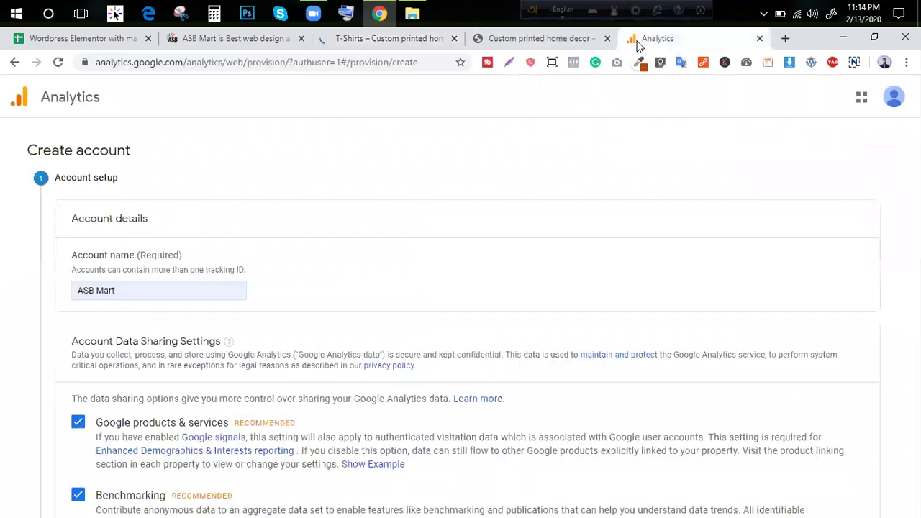
click(862, 97)
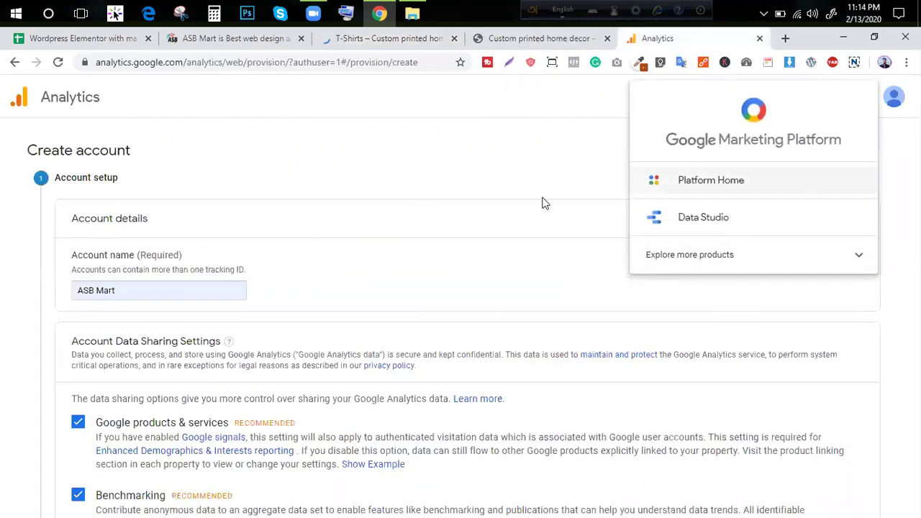
click(14, 64)
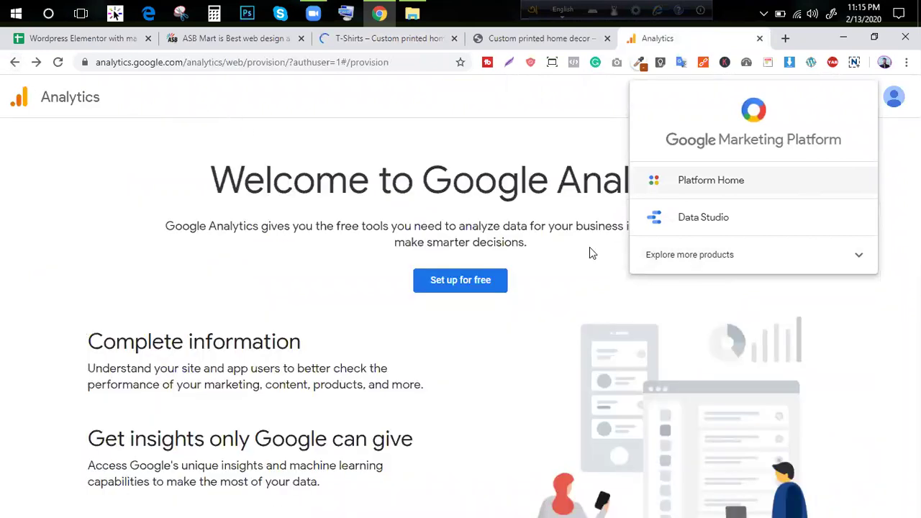
click(468, 288)
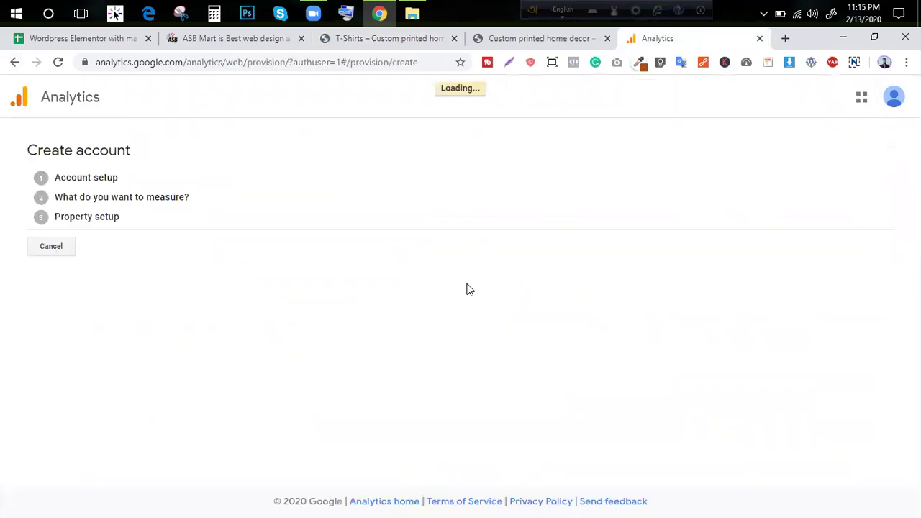
click(110, 291)
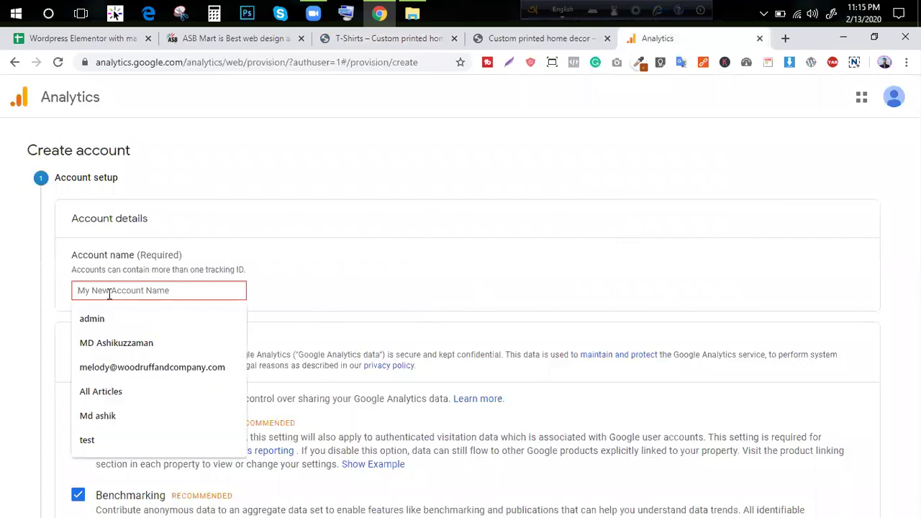
click(119, 343)
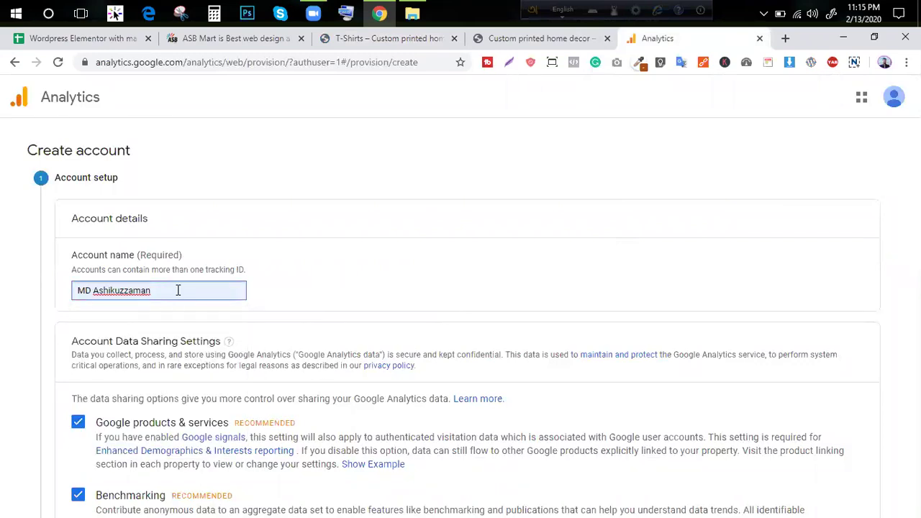
click(893, 97)
- Return to the T-Shirts product page and open the test site's WordPress dashboard from it
click(368, 41)
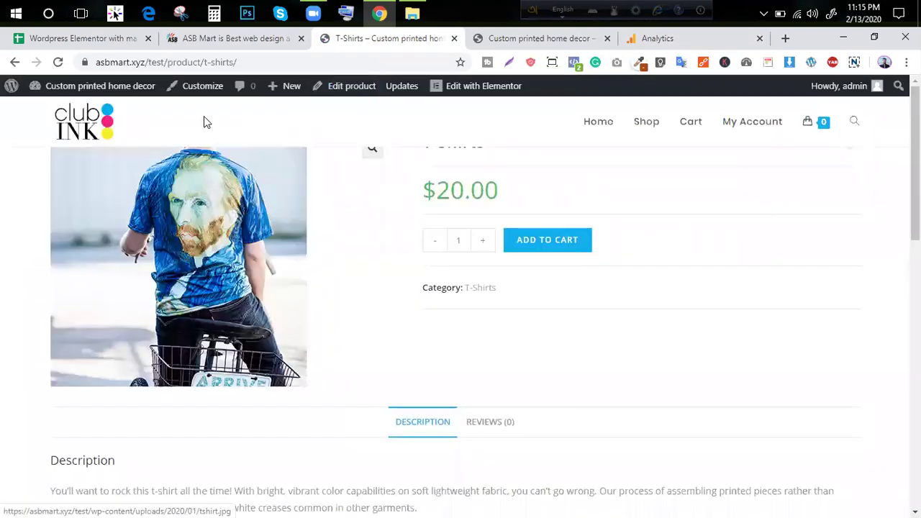
mouse_move(58, 87)
click(52, 109)
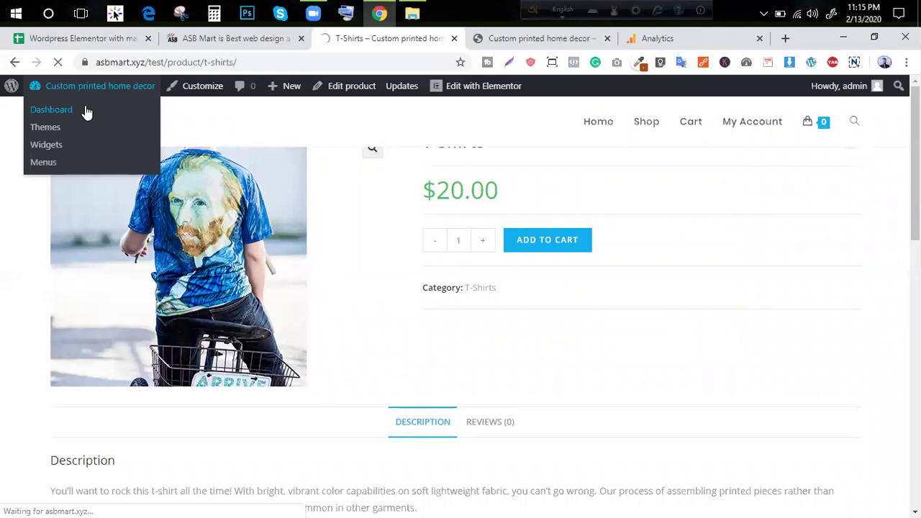
- Check the class spreadsheet for the Chatbot, Messenger, WhatsApp integration task that follows the Facebook Pixel and Analytics row
click(224, 38)
scroll(194, 171, up, 3)
scroll(170, 178, down, 8)
click(83, 38)
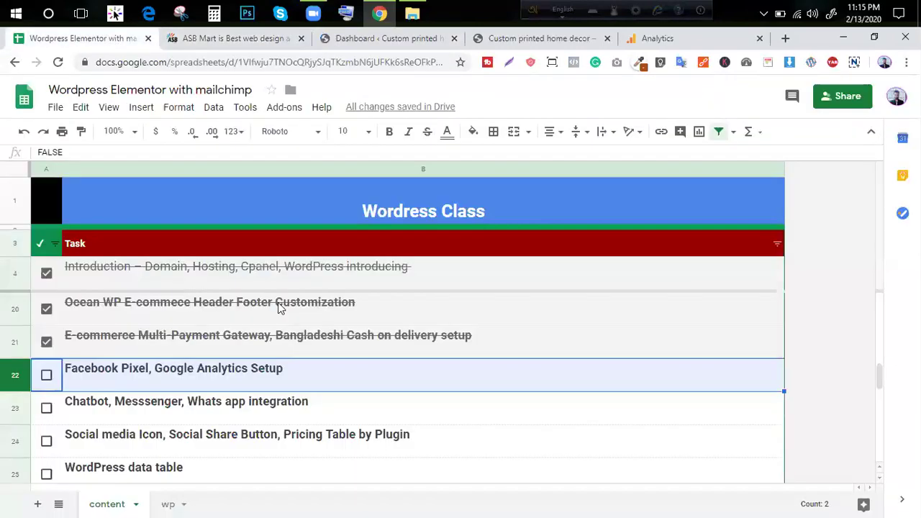
scroll(281, 307, down, 3)
scroll(237, 321, up, 2)
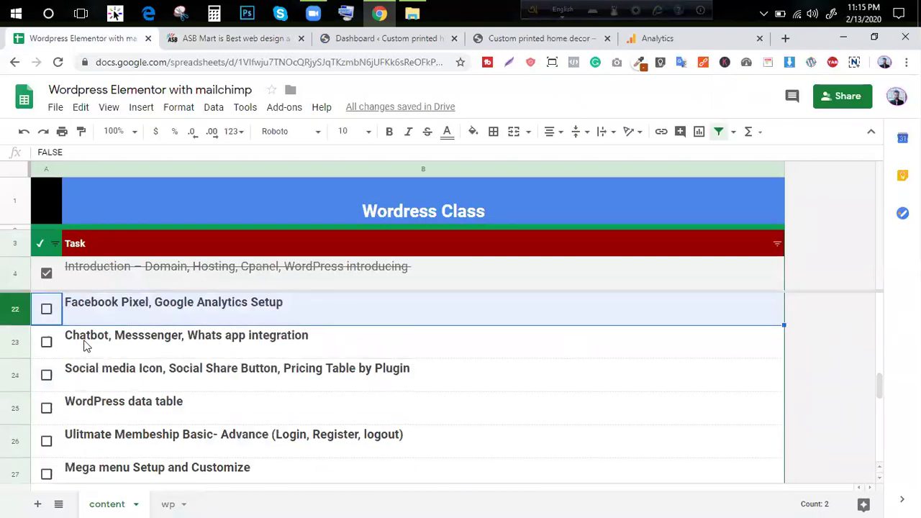
click(148, 335)
- Look over the asbmart.xyz homepage and the test site's dashboard, and open the test site's Plugins page
click(238, 40)
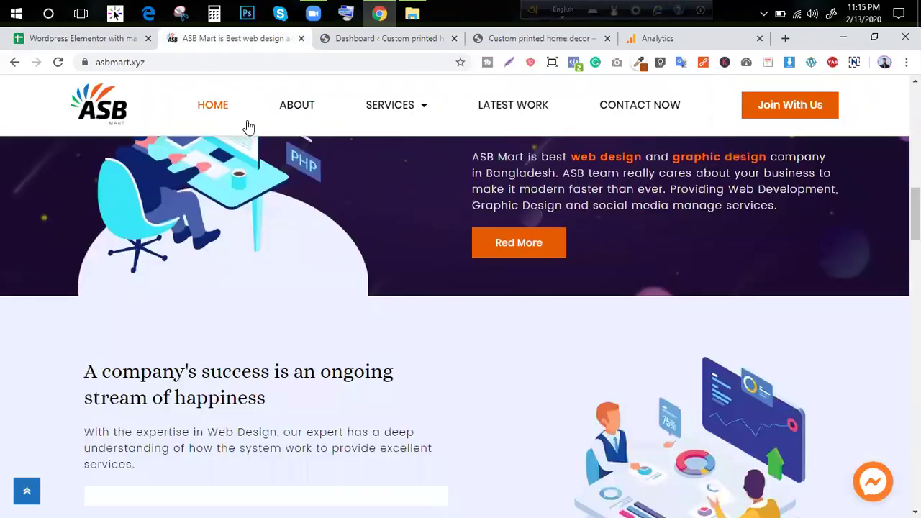
scroll(261, 199, up, 4)
scroll(383, 256, down, 3)
scroll(383, 256, up, 5)
click(389, 38)
scroll(191, 259, down, 2)
scroll(191, 260, up, 1)
scroll(190, 260, down, 5)
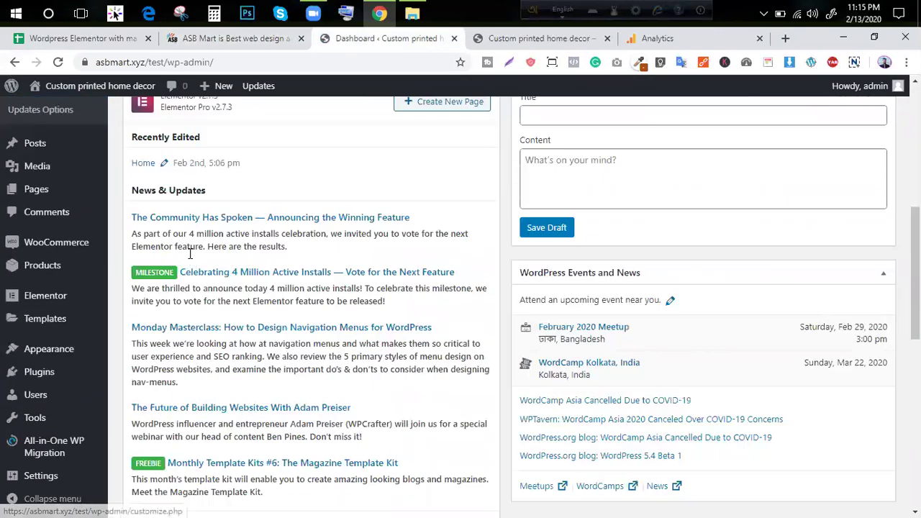
scroll(190, 263, up, 6)
scroll(193, 264, down, 5)
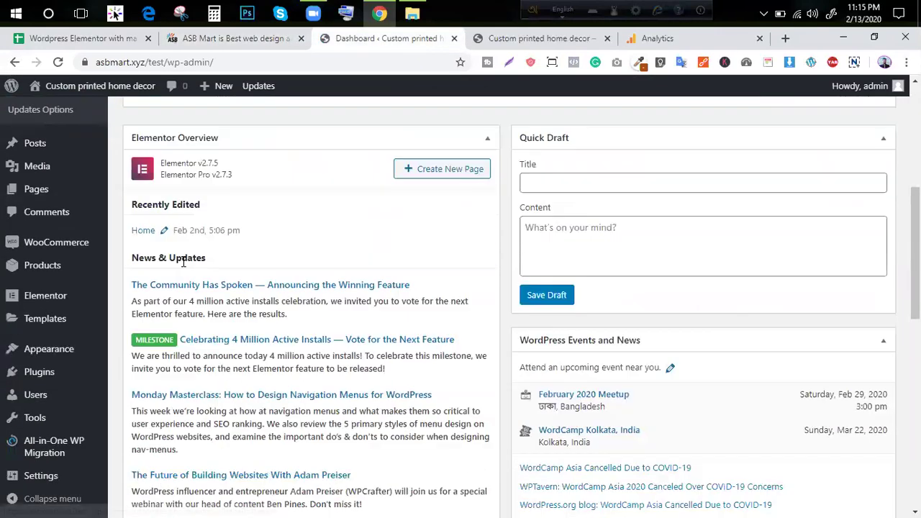
click(231, 38)
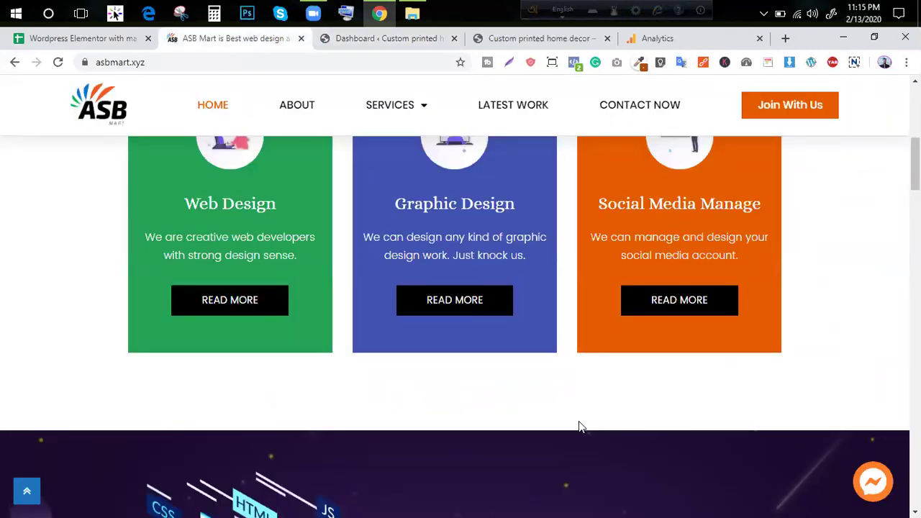
click(381, 38)
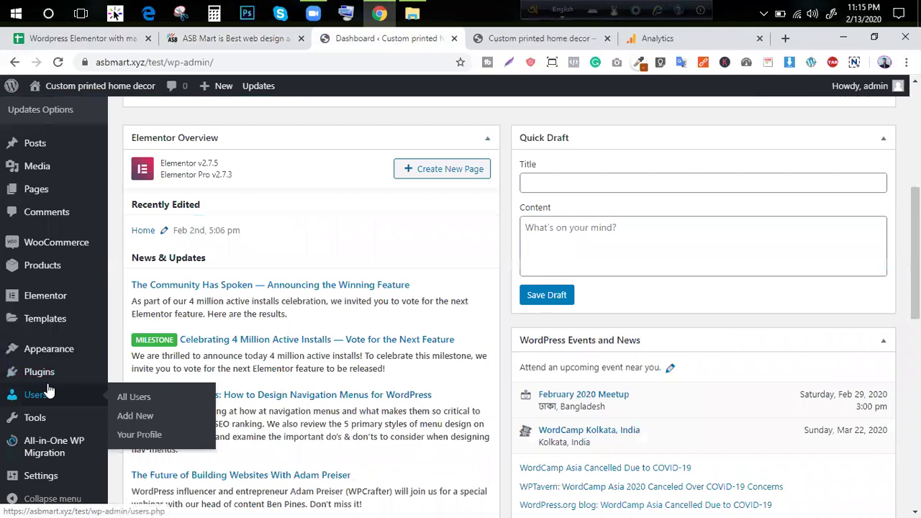
- Open the Messenger chat widget on the asbmart.xyz homepage and send the message Hi
click(234, 38)
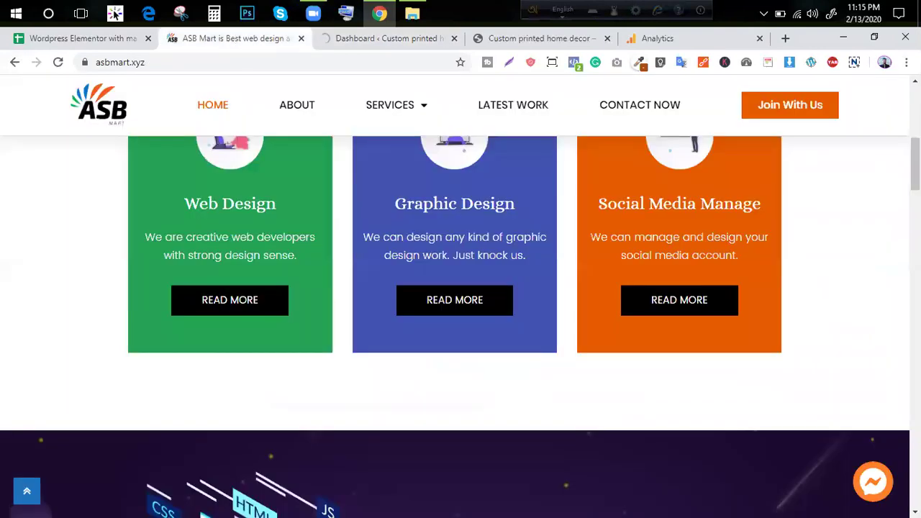
click(864, 483)
click(871, 480)
click(371, 44)
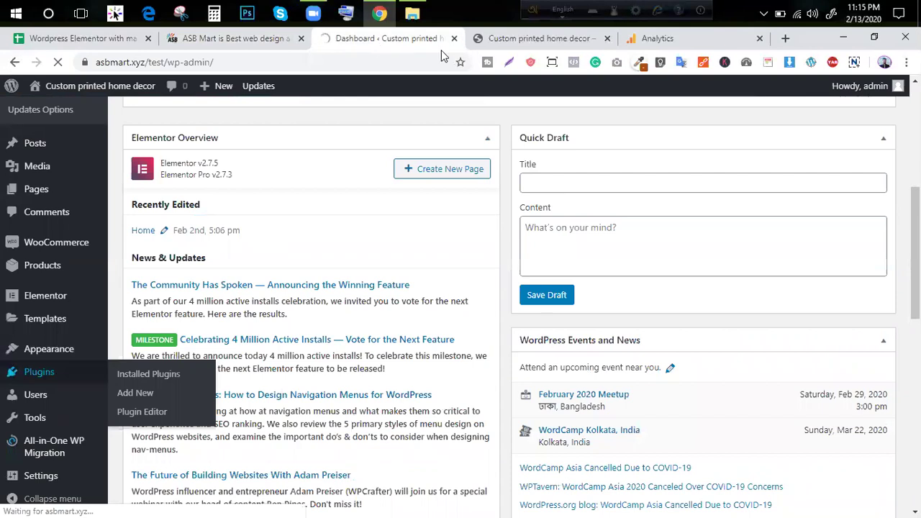
click(232, 42)
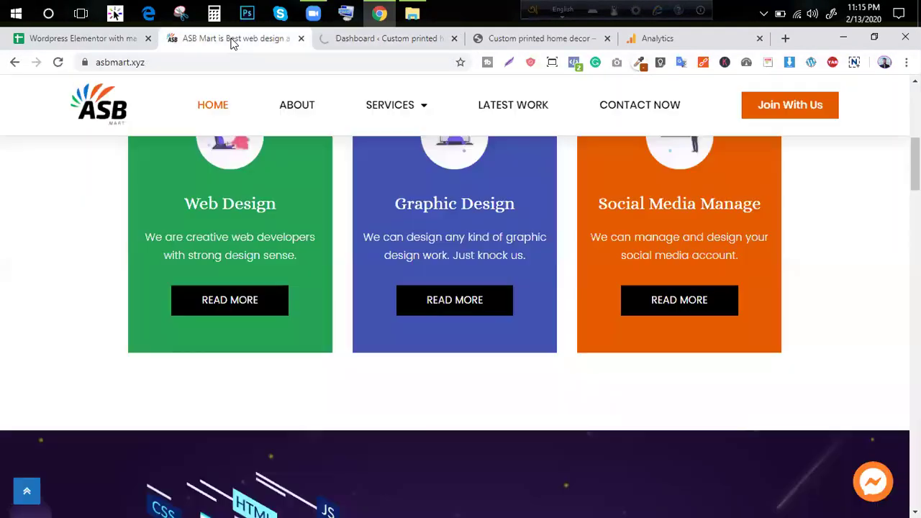
click(873, 481)
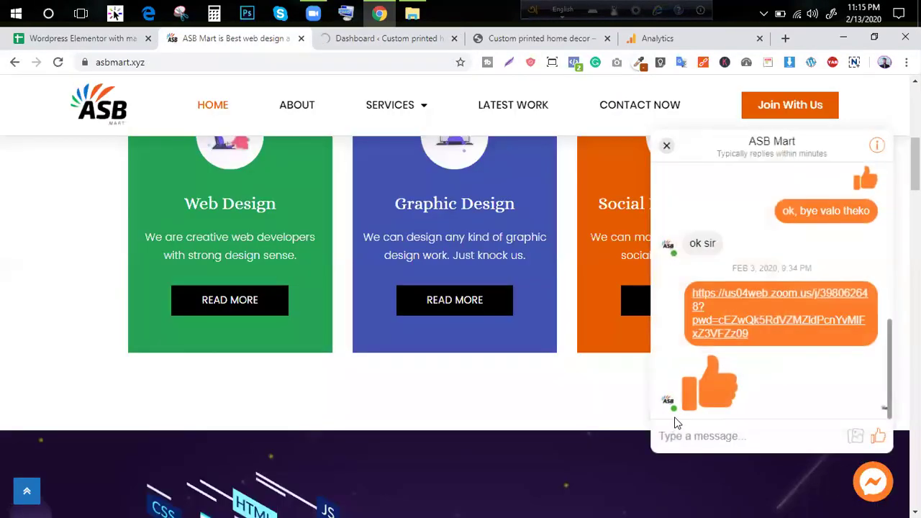
text(Hi)
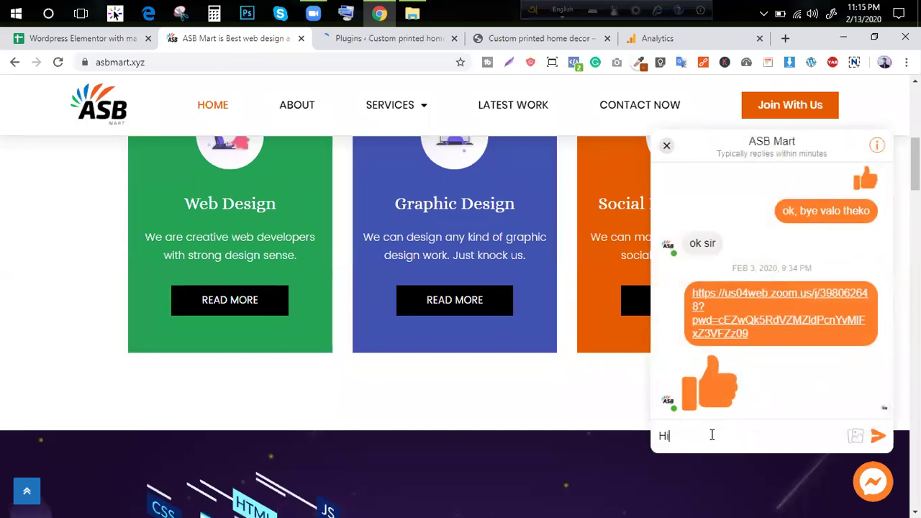
key(Return)
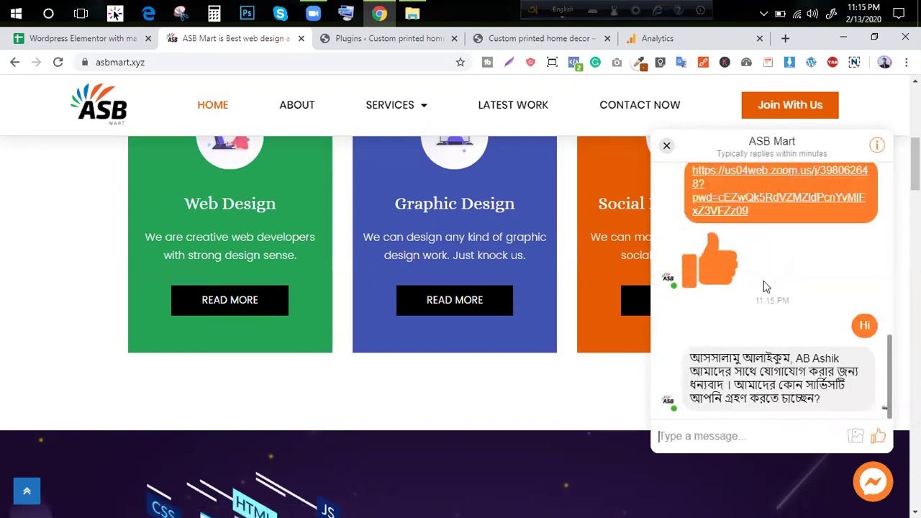
- Examine the wording of ASB Mart's automatic chat reply
double_click(792, 398)
click(792, 398)
double_click(749, 385)
click(750, 389)
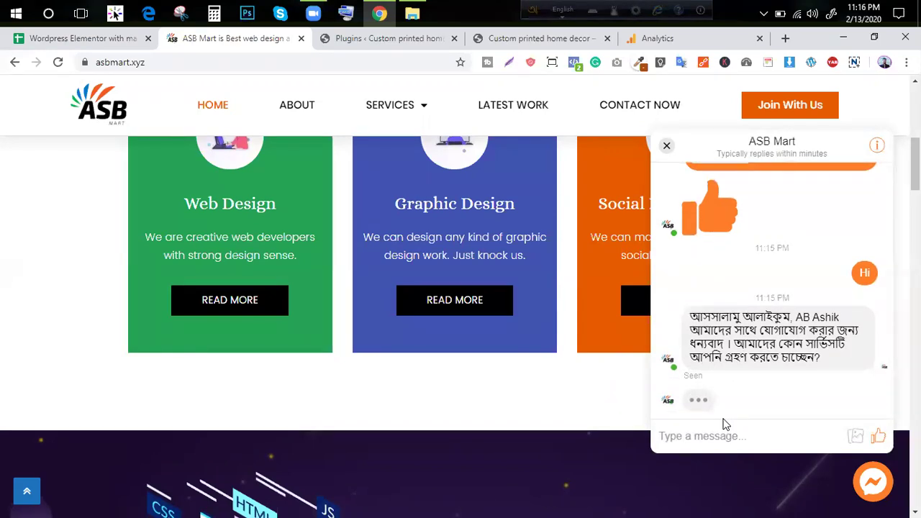
- Send the message "apnader ki service nite chan ?" in the ASB Mart Messenger chat and close the chat window
triple_click(698, 400)
click(707, 433)
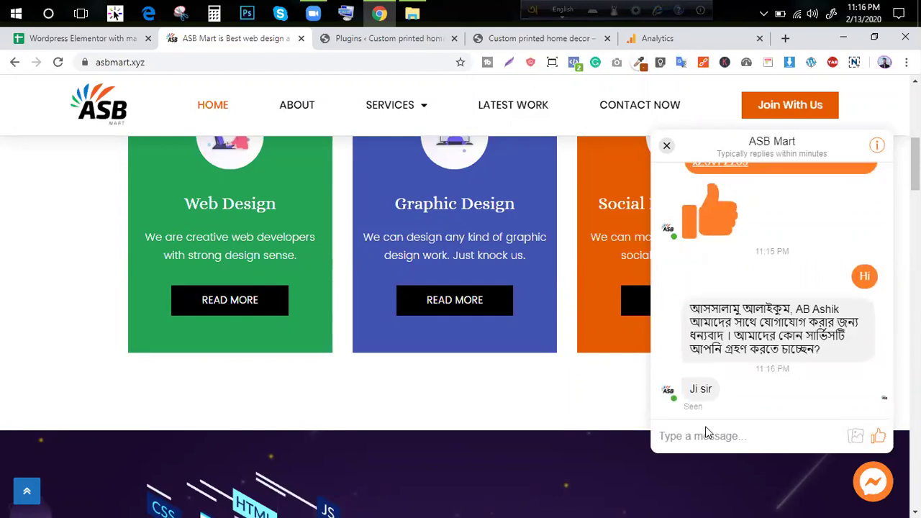
text(apn)
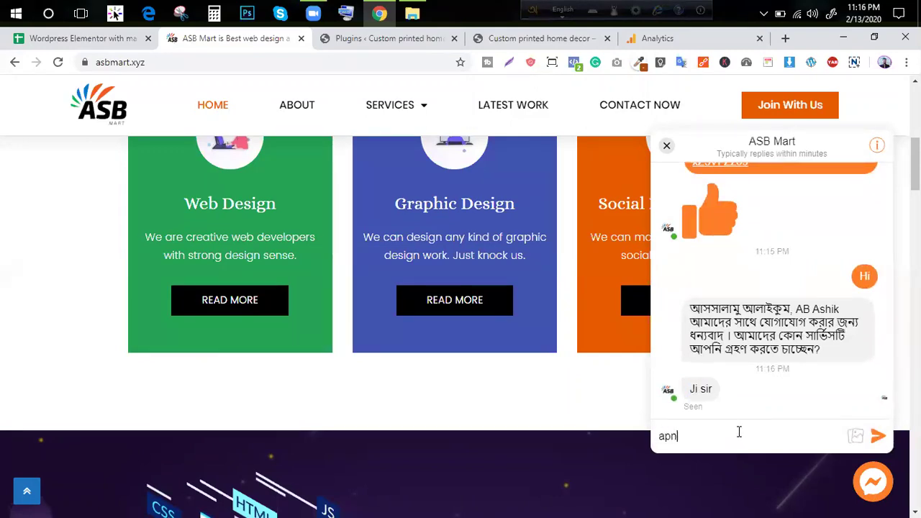
text(ader ki service nite chan ?)
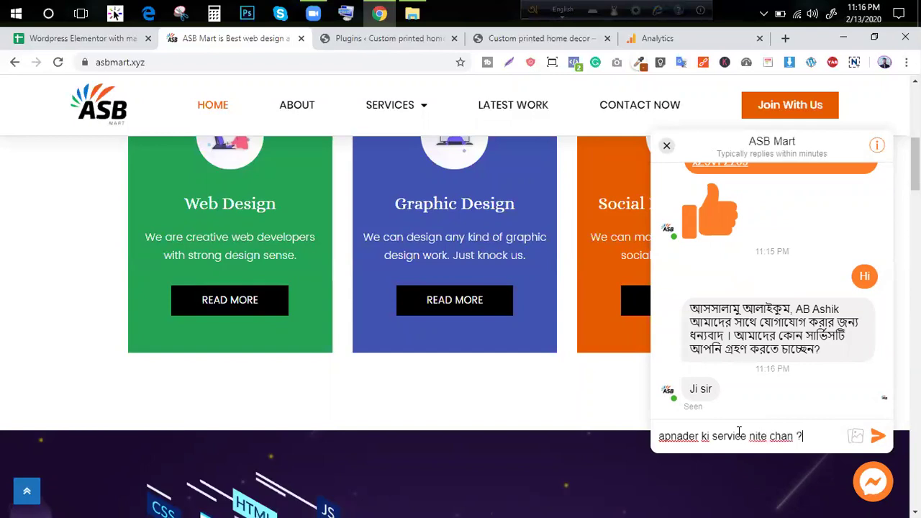
key(Return)
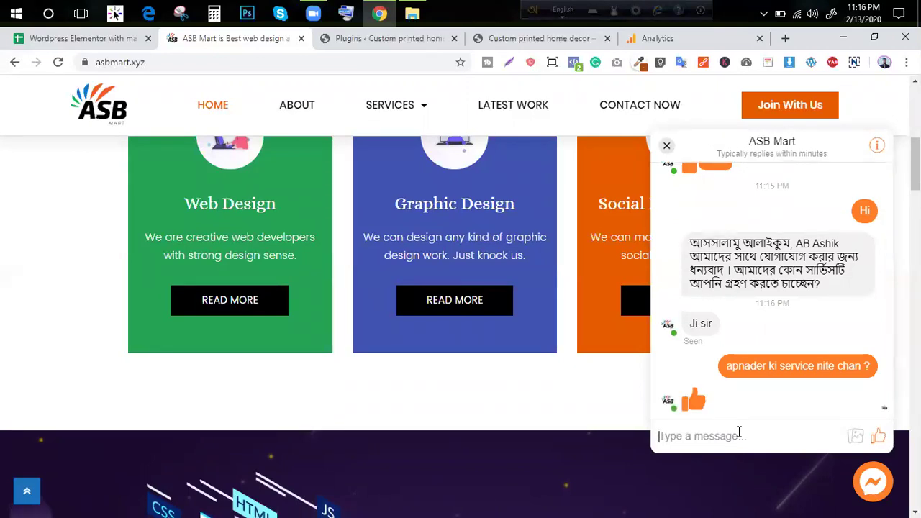
click(871, 478)
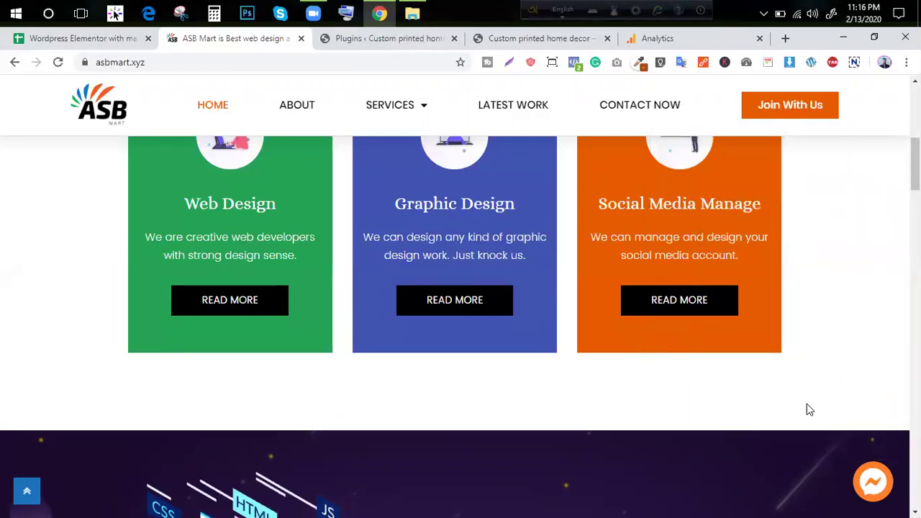
- Reopen the Messenger chat from the homepage's About Us section to view the conversation, and close it again
scroll(807, 403, down, 1)
scroll(786, 459, up, 7)
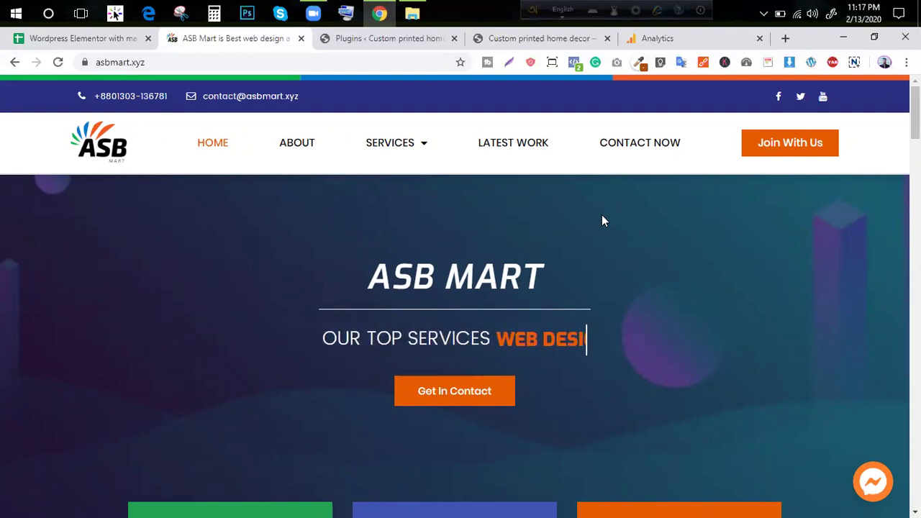
scroll(560, 230, down, 10)
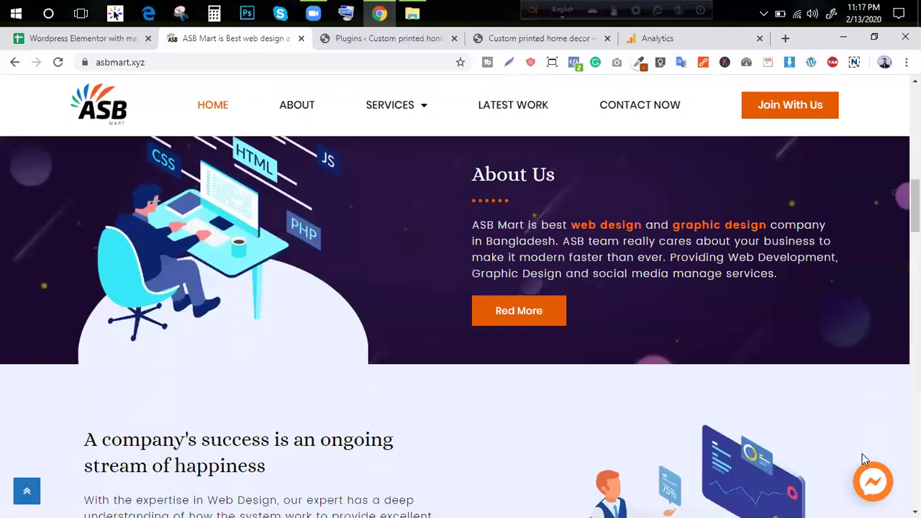
click(888, 487)
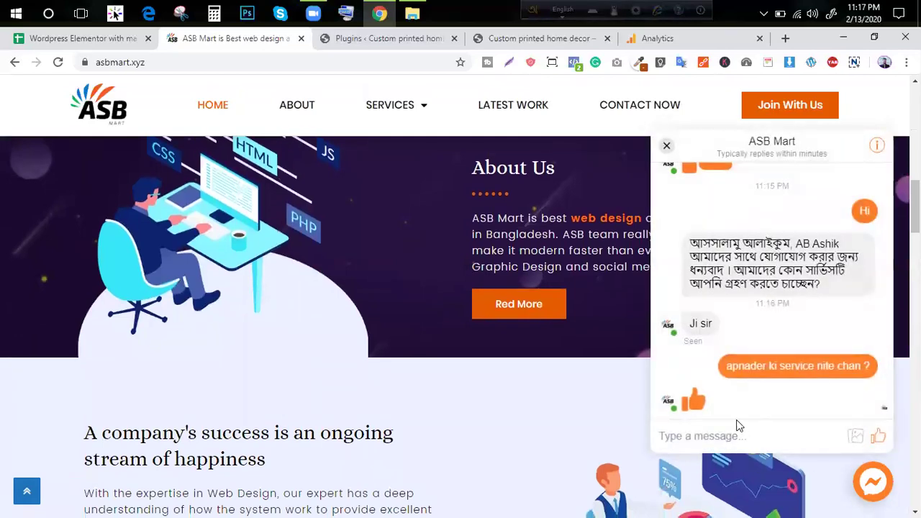
scroll(738, 426, up, 3)
click(666, 145)
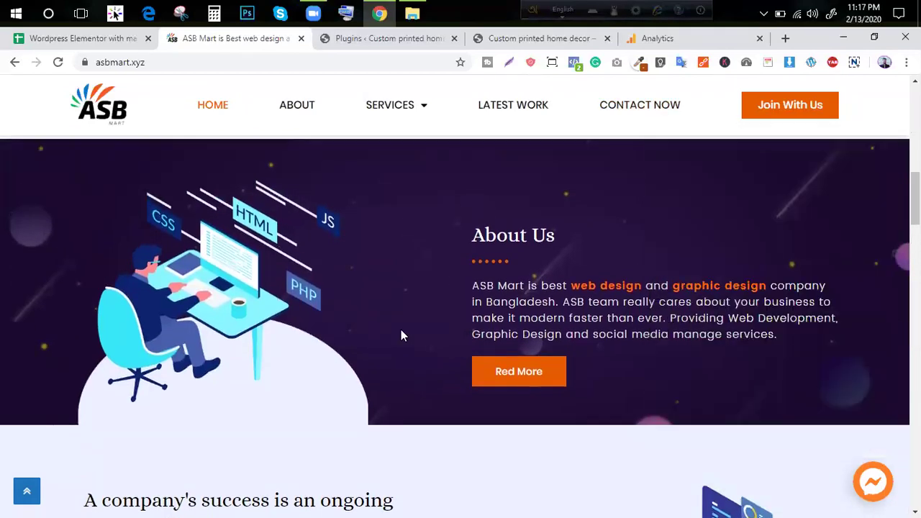
- Look over the ASB Mart homepage sections down to the footer and return to the top of the page
scroll(413, 328, down, 1)
scroll(461, 364, down, 15)
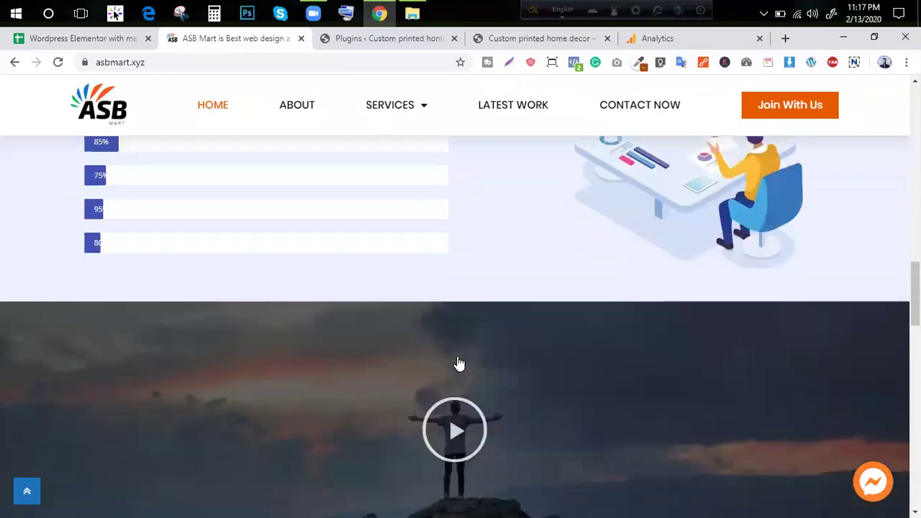
scroll(311, 316, down, 4)
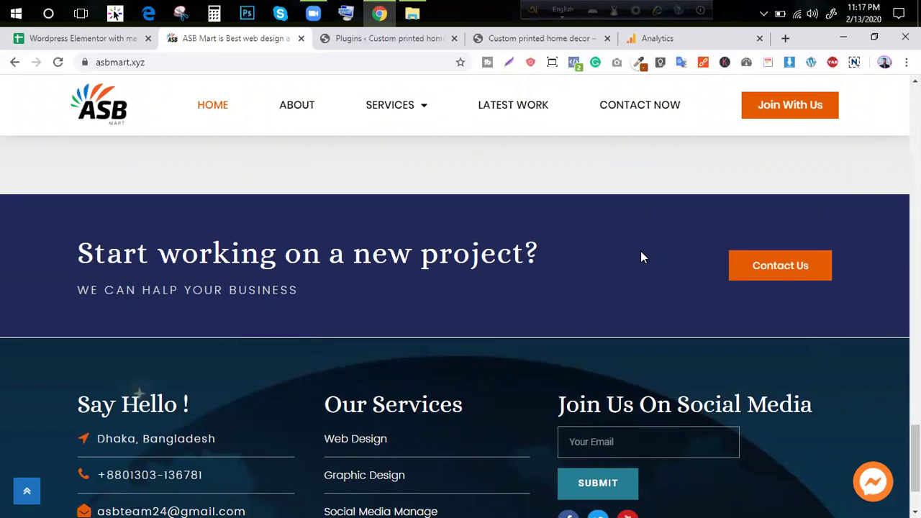
scroll(432, 374, up, 2)
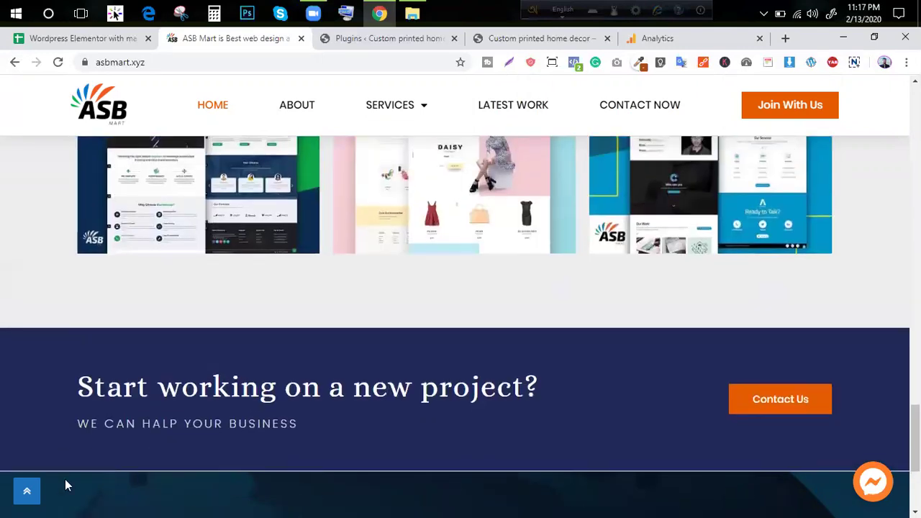
click(29, 494)
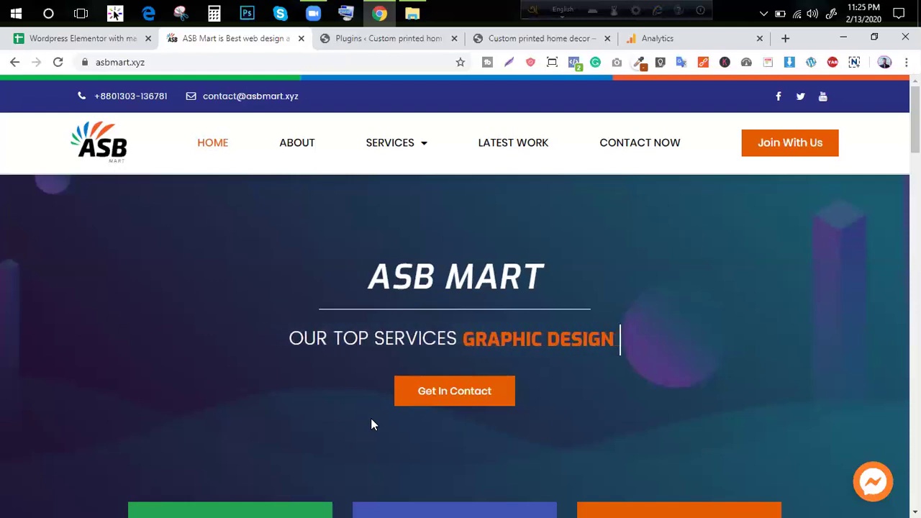
scroll(134, 150, down, 8)
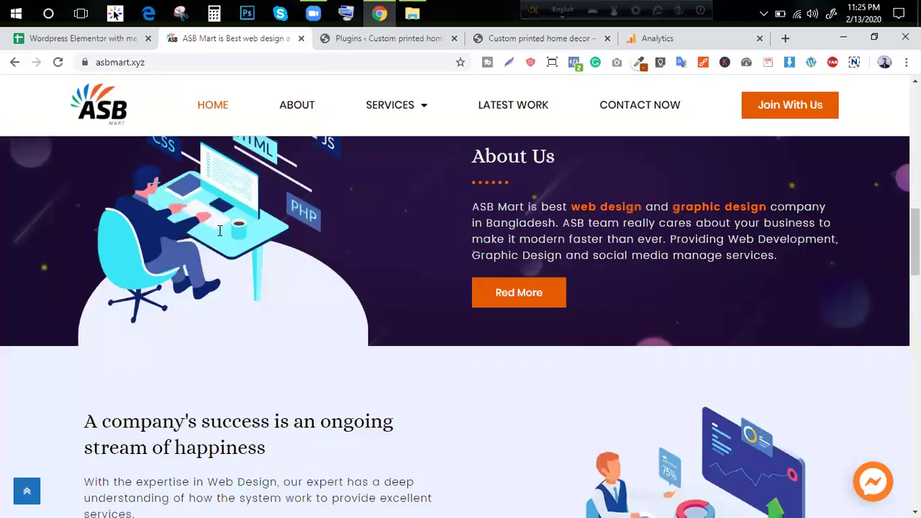
scroll(221, 234, down, 12)
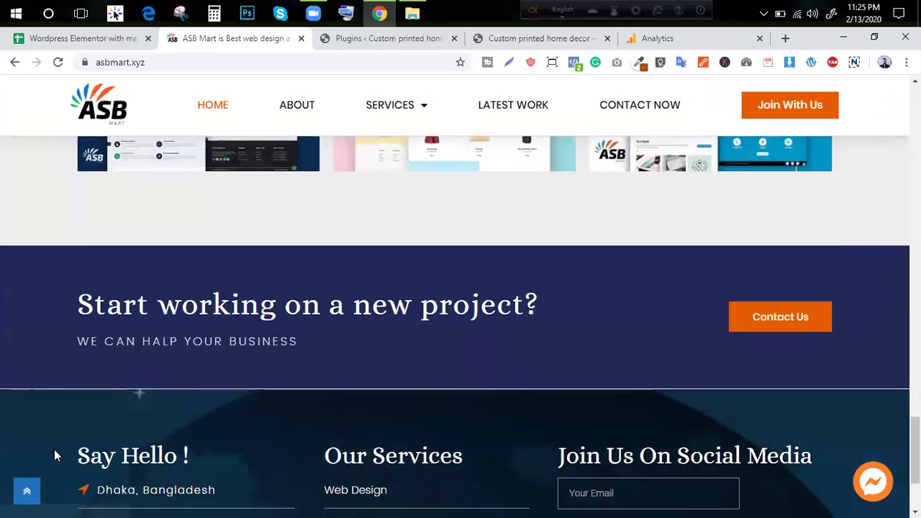
scroll(54, 449, down, 3)
click(26, 491)
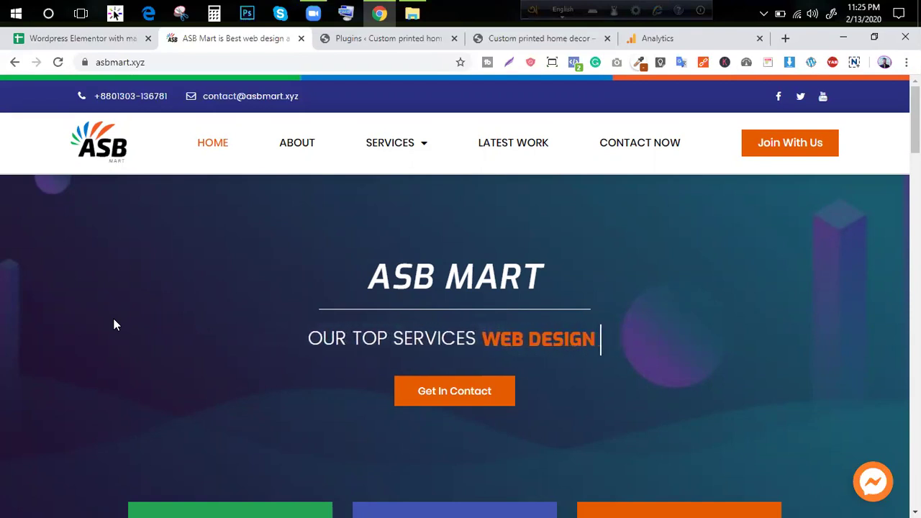
- Open the protalentglobal.ca/lander/ page in a new browser tab from the fiverr bookmarks folder
click(398, 43)
click(531, 43)
click(691, 38)
click(783, 40)
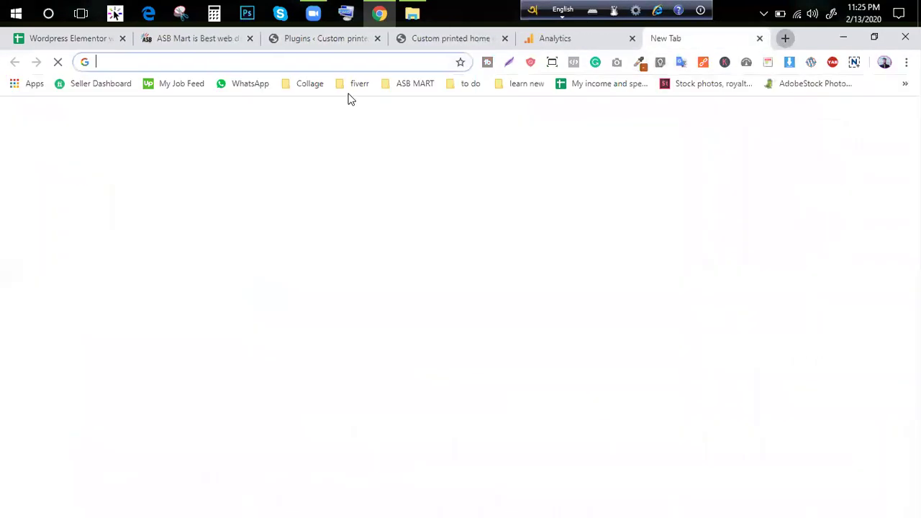
click(348, 87)
click(376, 242)
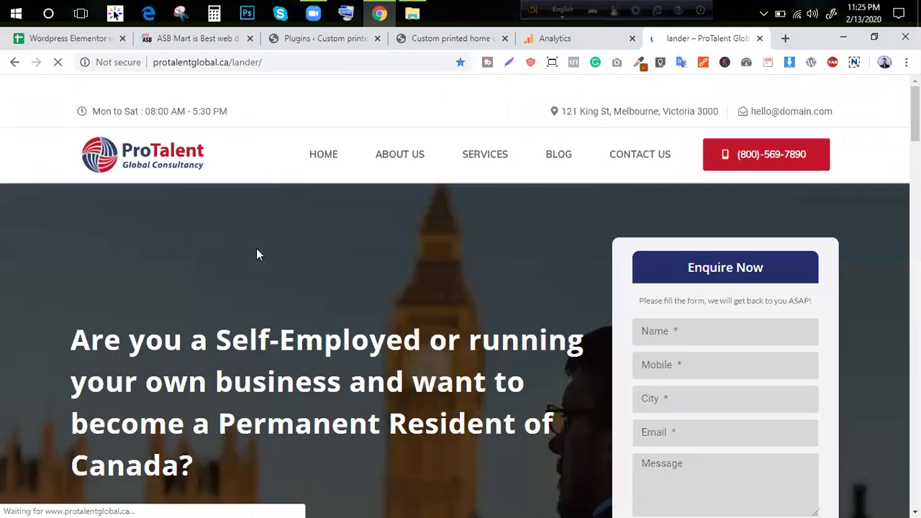
- Examine the ProTalent landing page's layout, from the hero and enquiry form through the image gallery and immigration sections to the footer
scroll(241, 268, down, 3)
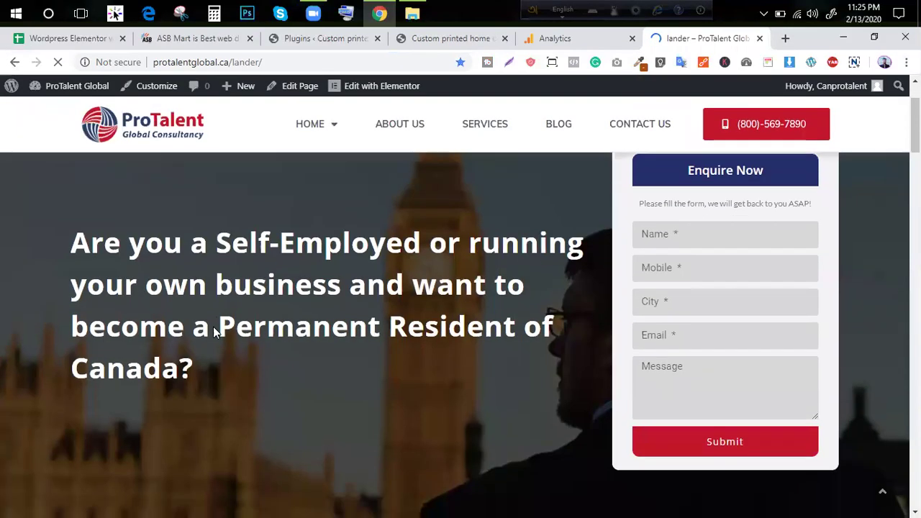
scroll(213, 328, up, 3)
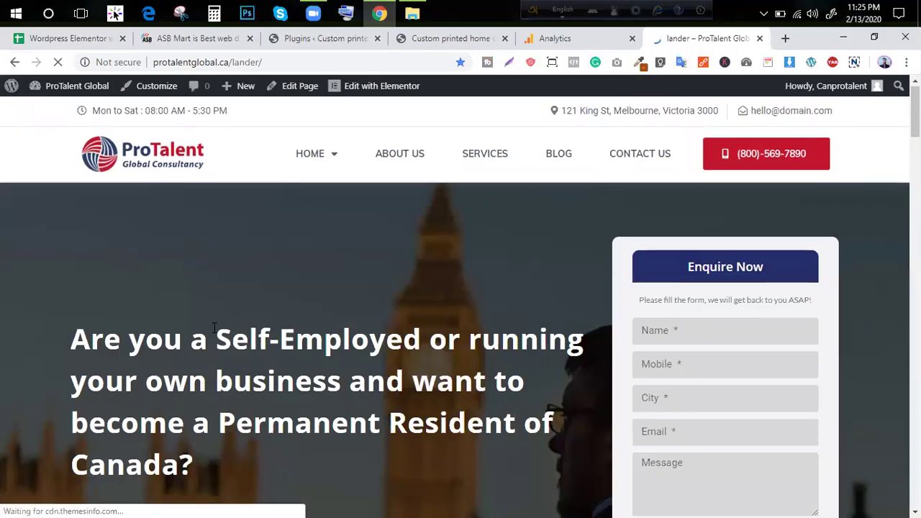
scroll(213, 328, down, 2)
scroll(227, 330, down, 6)
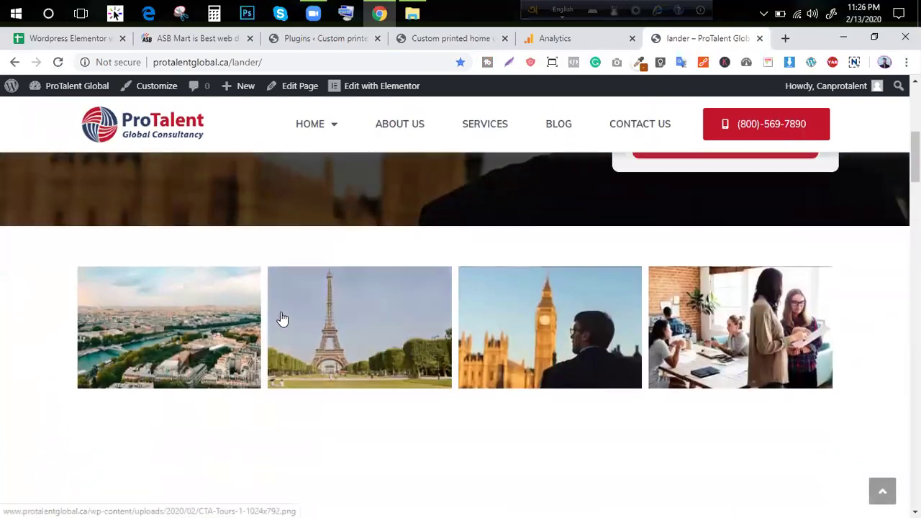
scroll(109, 324, down, 5)
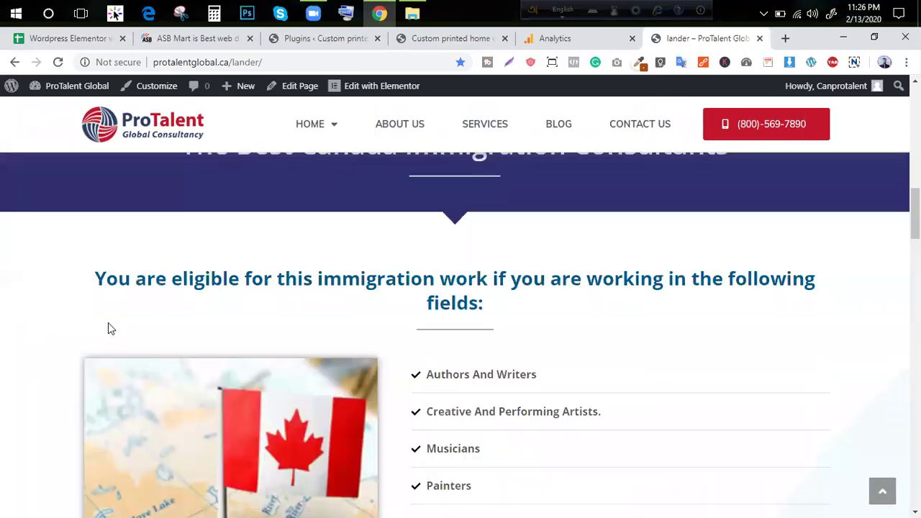
scroll(110, 324, up, 4)
scroll(463, 356, up, 6)
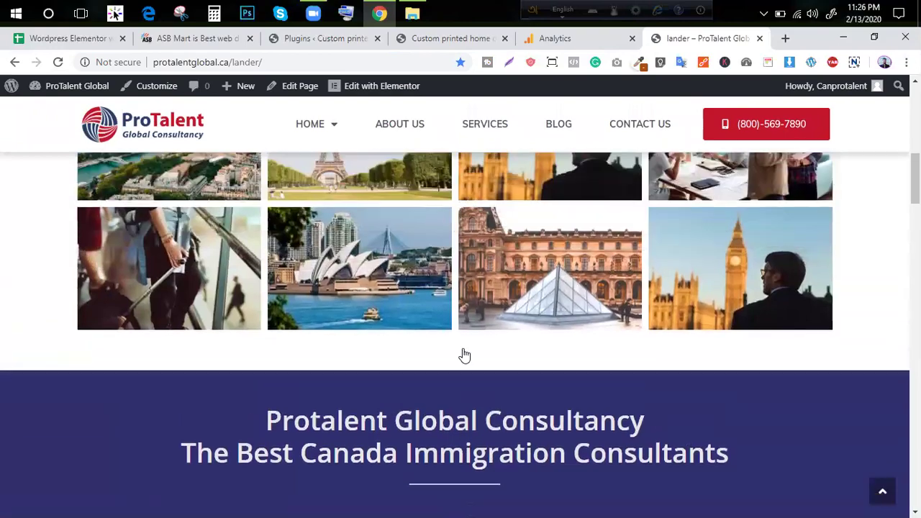
scroll(413, 312, down, 6)
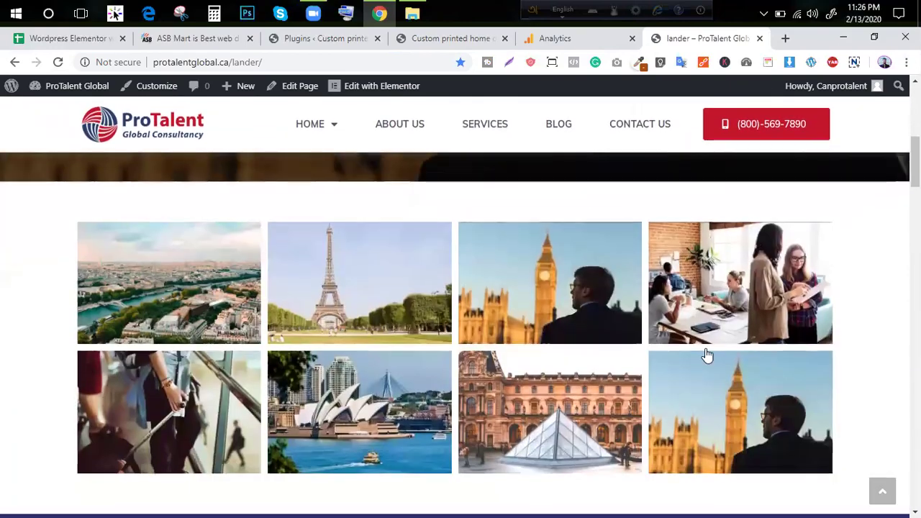
scroll(220, 280, down, 9)
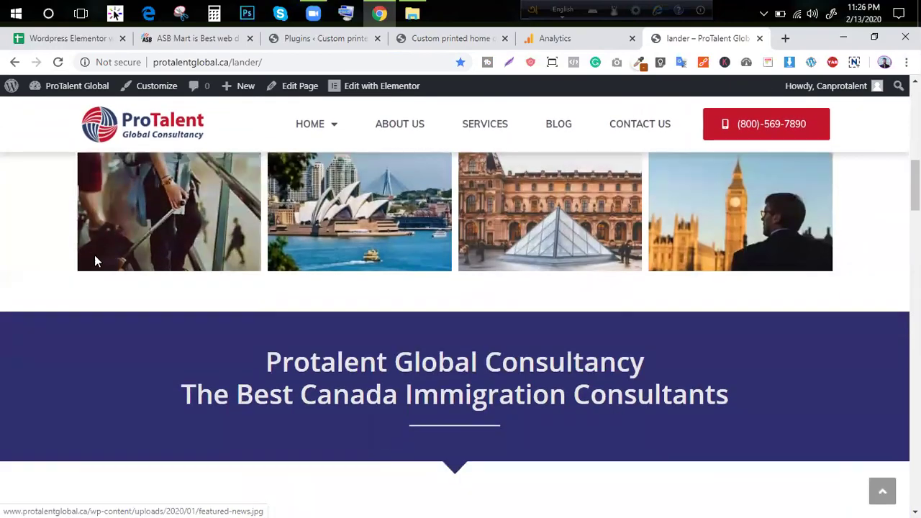
scroll(316, 274, down, 5)
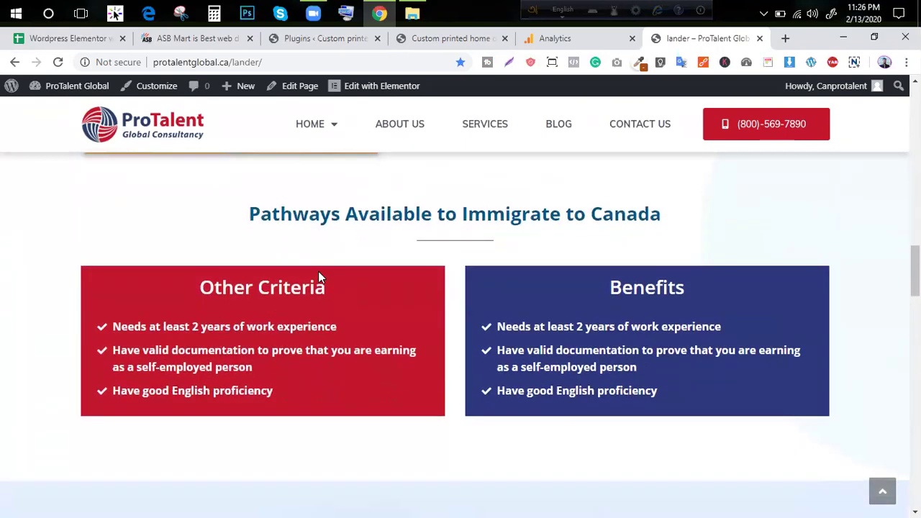
scroll(318, 271, up, 2)
scroll(318, 272, down, 10)
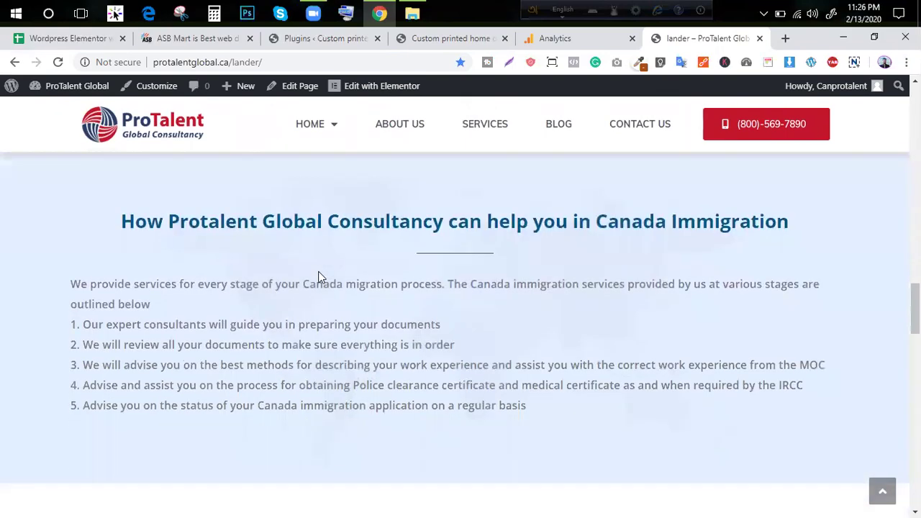
scroll(320, 272, down, 15)
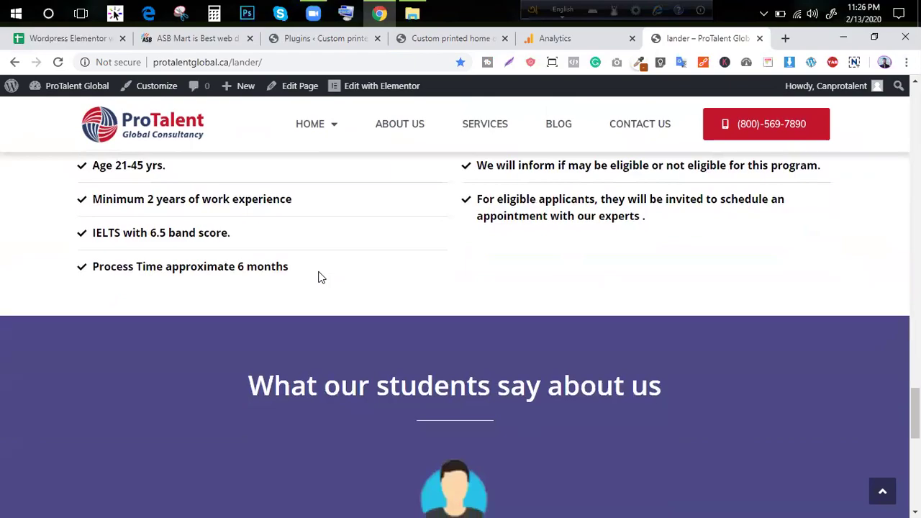
scroll(318, 270, up, 15)
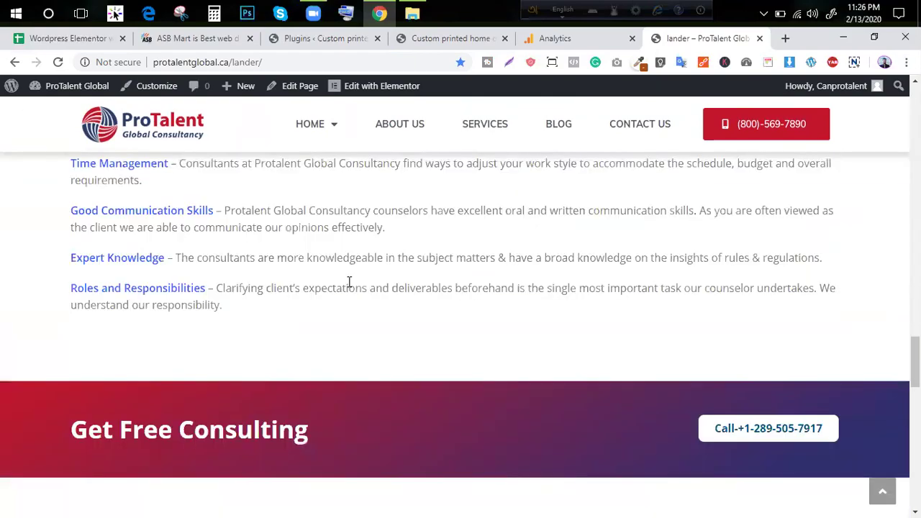
scroll(391, 314, down, 5)
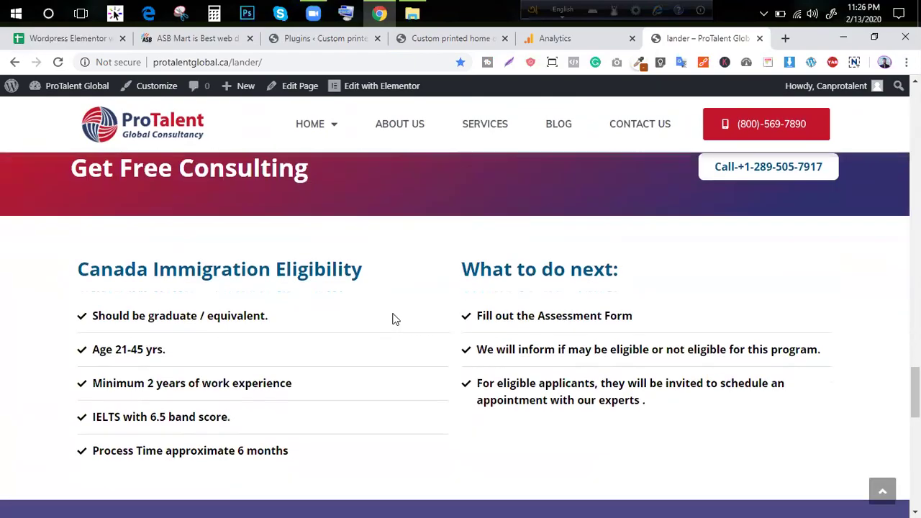
scroll(241, 308, down, 8)
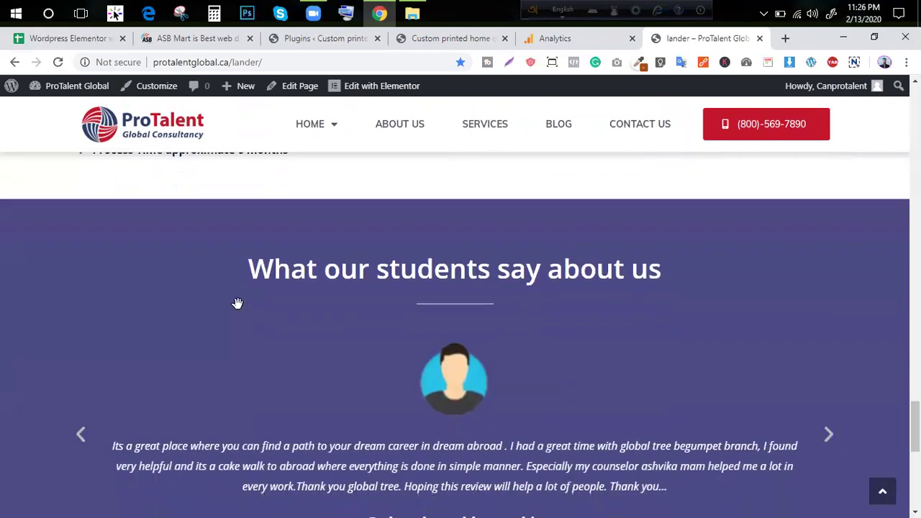
scroll(240, 309, up, 4)
scroll(241, 308, down, 3)
scroll(240, 310, down, 1)
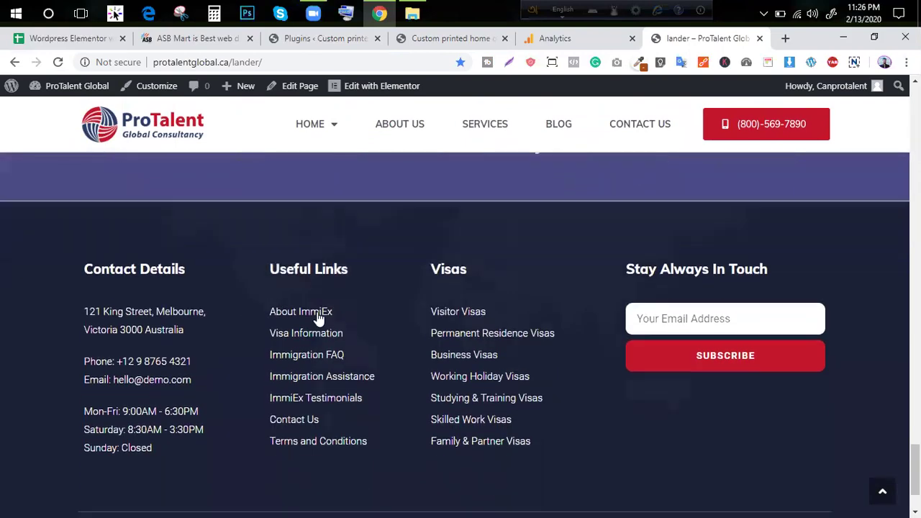
scroll(699, 360, up, 7)
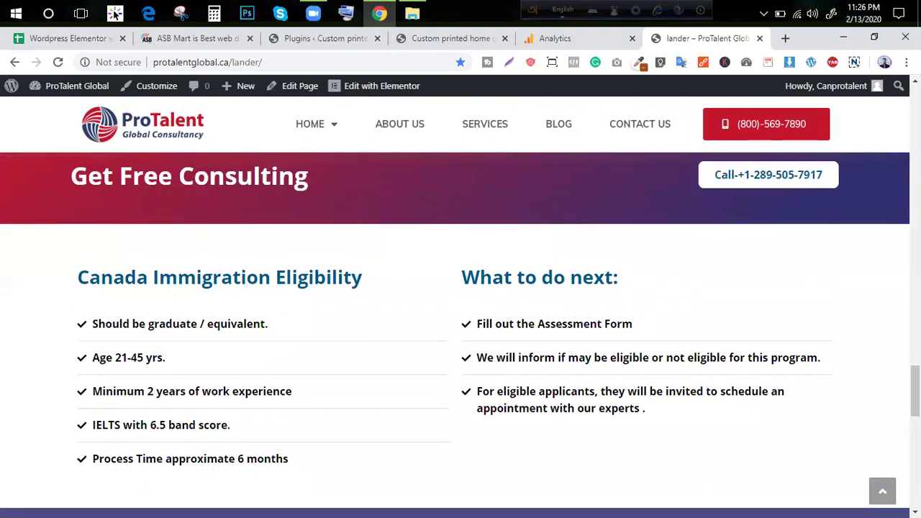
- Return to the top of the ProTalent landing page and review its sections again down to the Get Free Consulting banner
click(883, 491)
scroll(414, 312, down, 5)
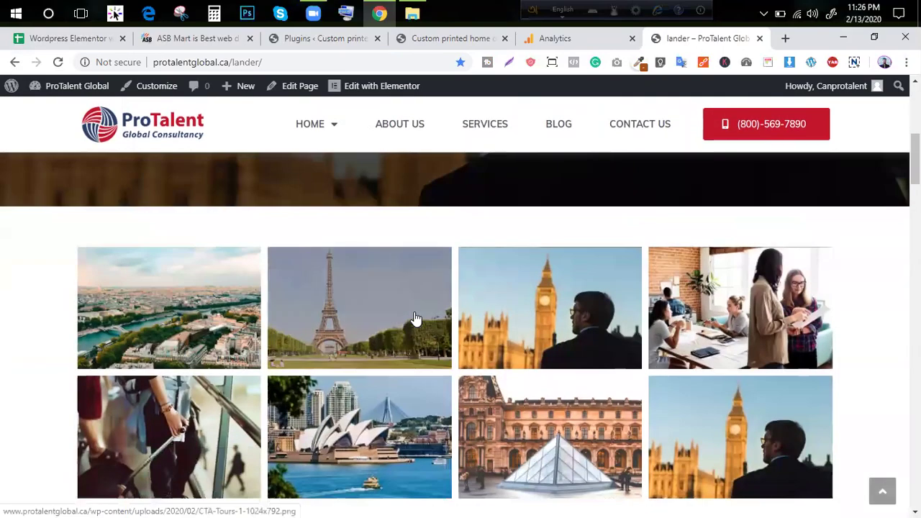
scroll(416, 319, down, 10)
scroll(452, 296, down, 7)
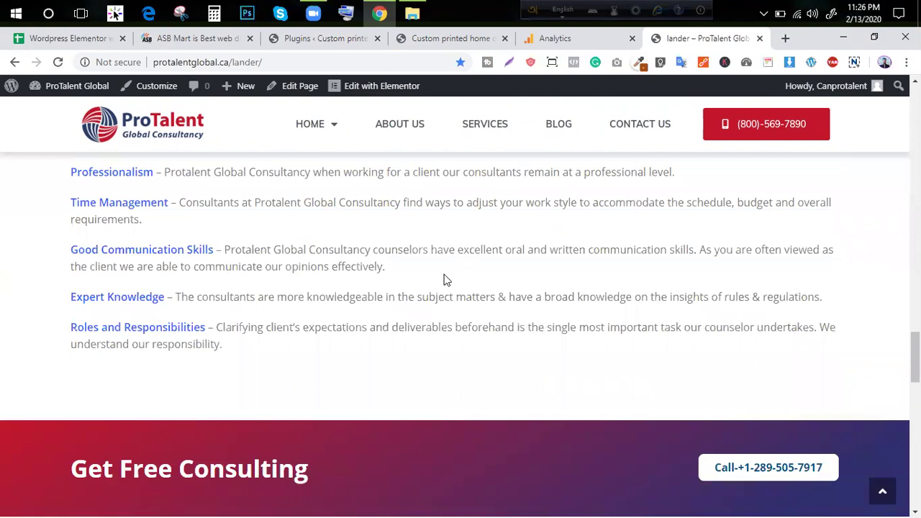
- Close the ProTalent landing page and the Analytics account creation page, and return to the asbmart.xyz/test homepage
click(760, 38)
click(228, 40)
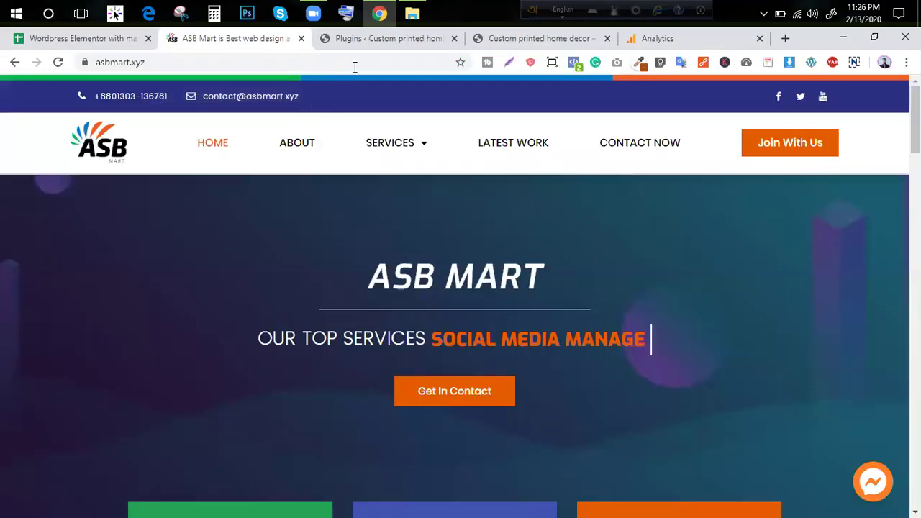
click(407, 37)
click(673, 38)
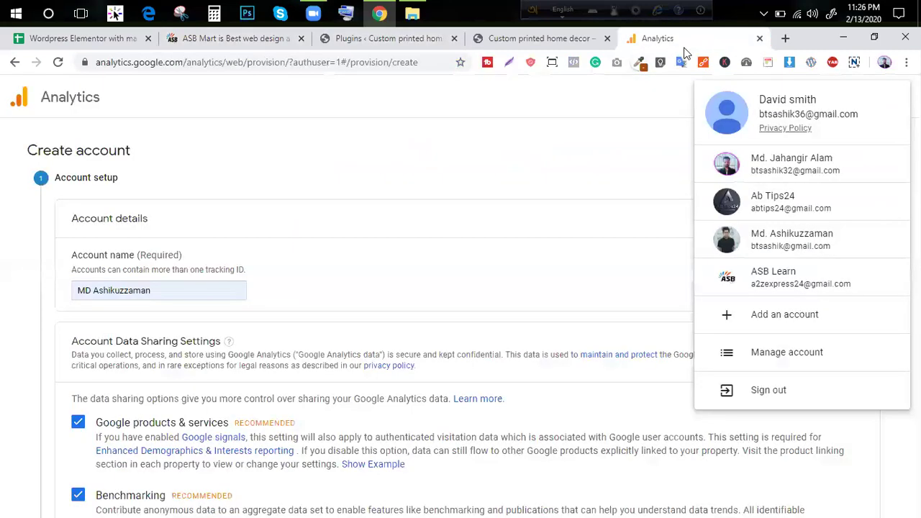
click(258, 192)
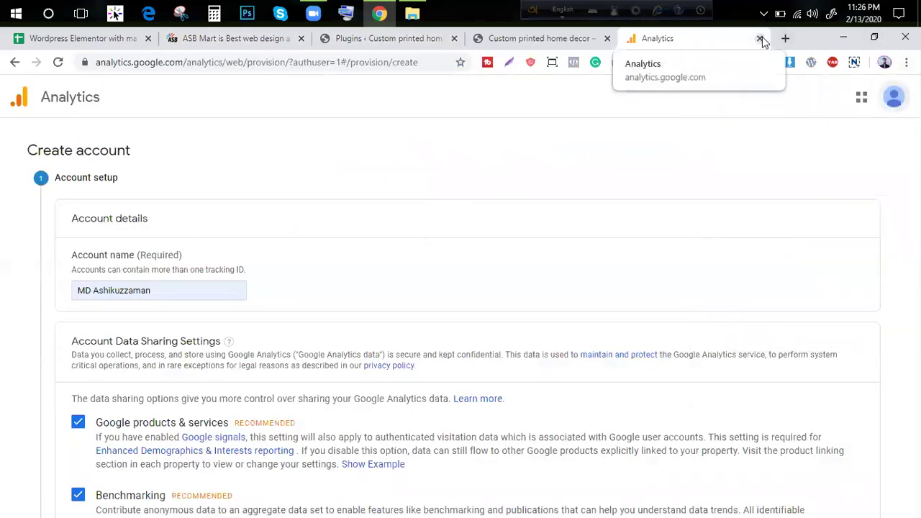
click(760, 38)
click(374, 42)
click(508, 39)
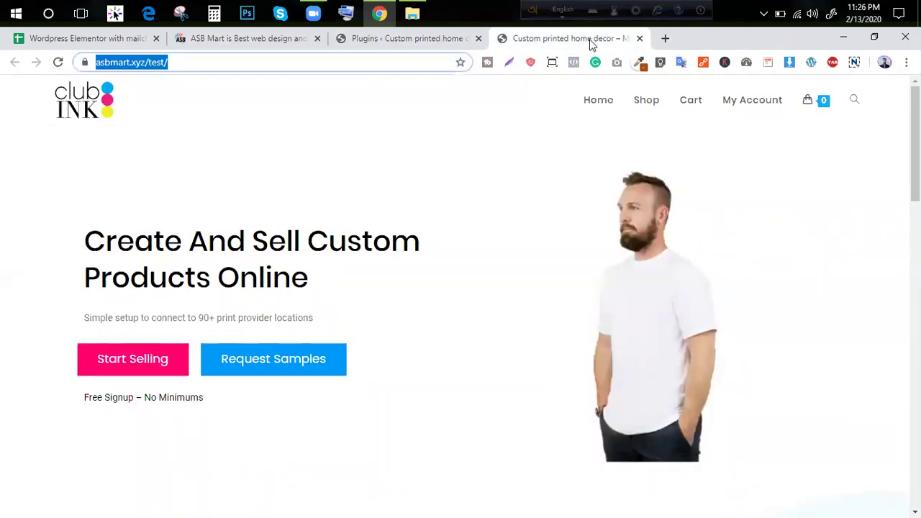
click(665, 38)
text(wix.com)
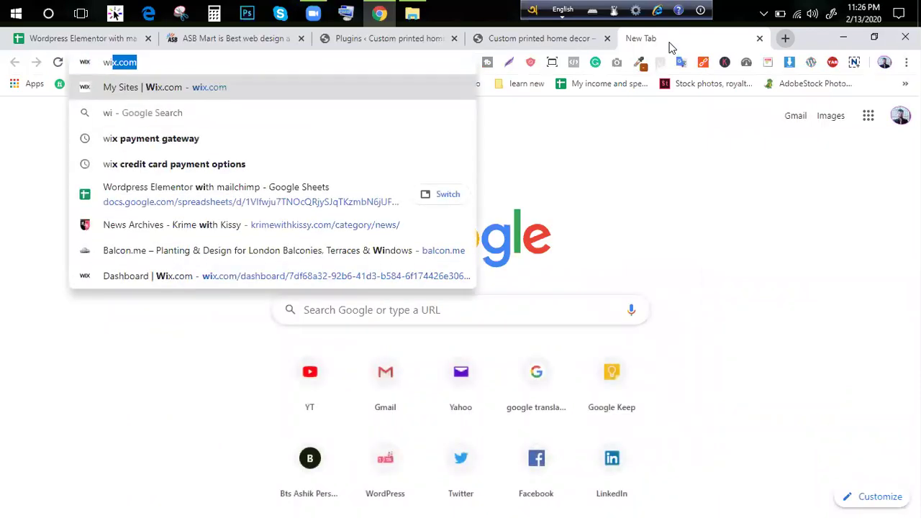
key(Return)
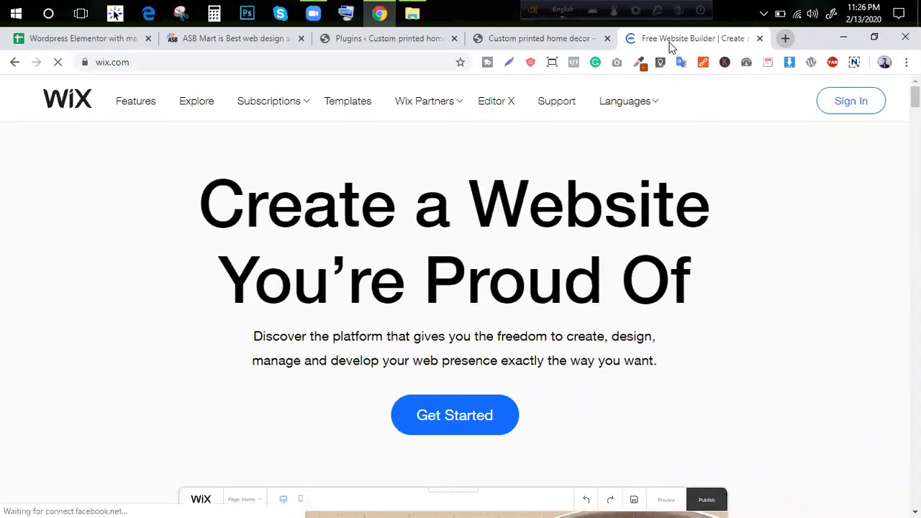
click(845, 98)
scroll(238, 226, down, 5)
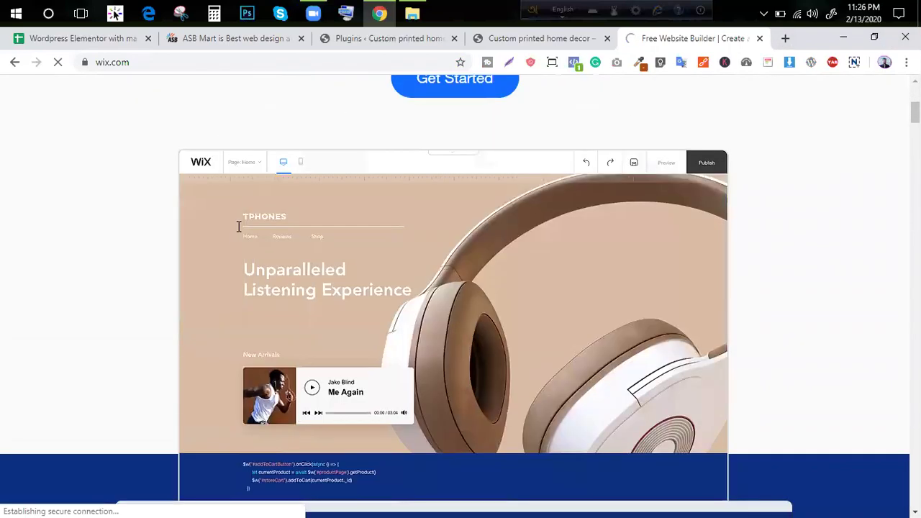
scroll(238, 227, down, 3)
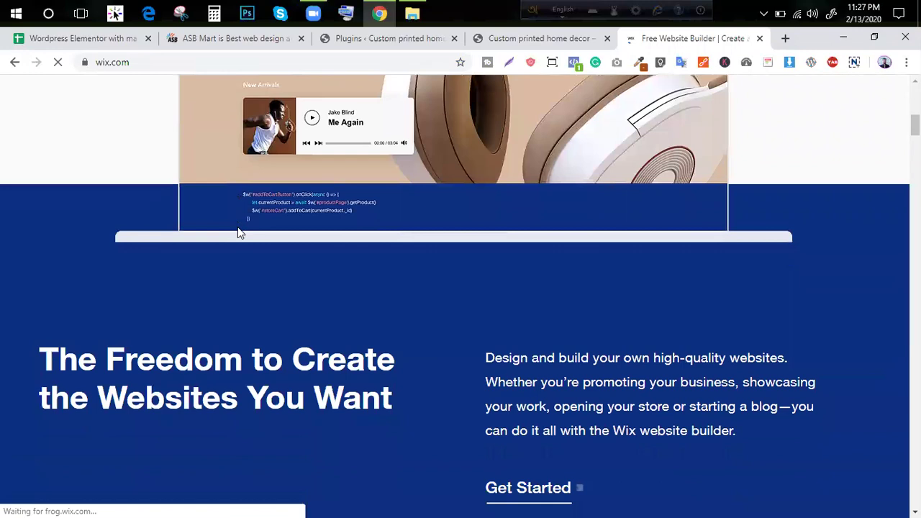
scroll(238, 226, up, 5)
scroll(238, 227, up, 2)
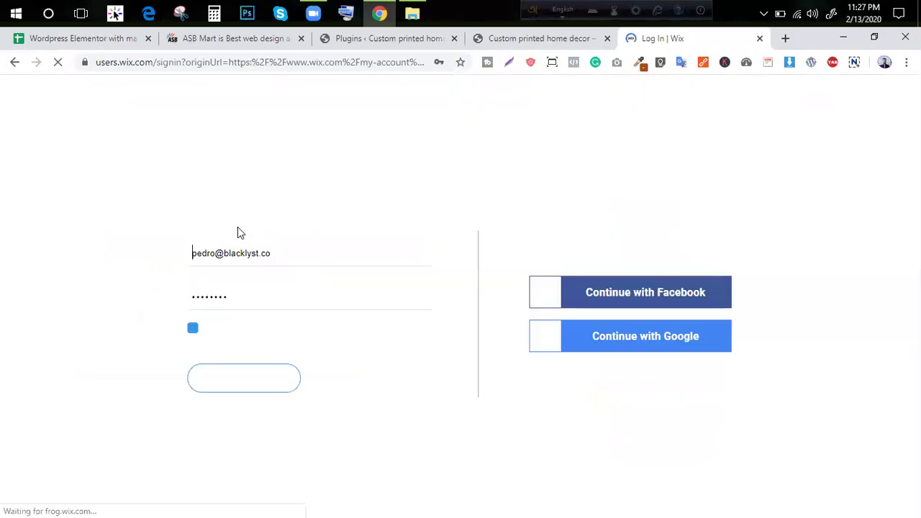
click(314, 251)
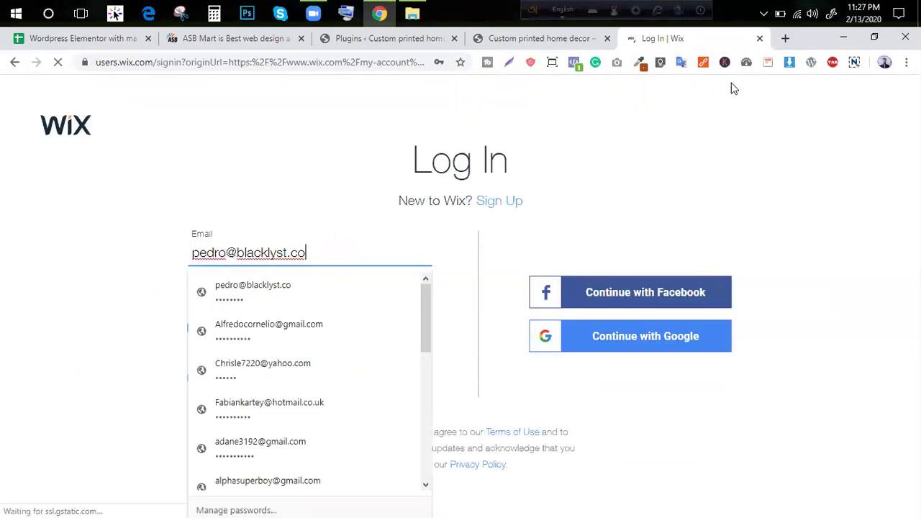
click(762, 42)
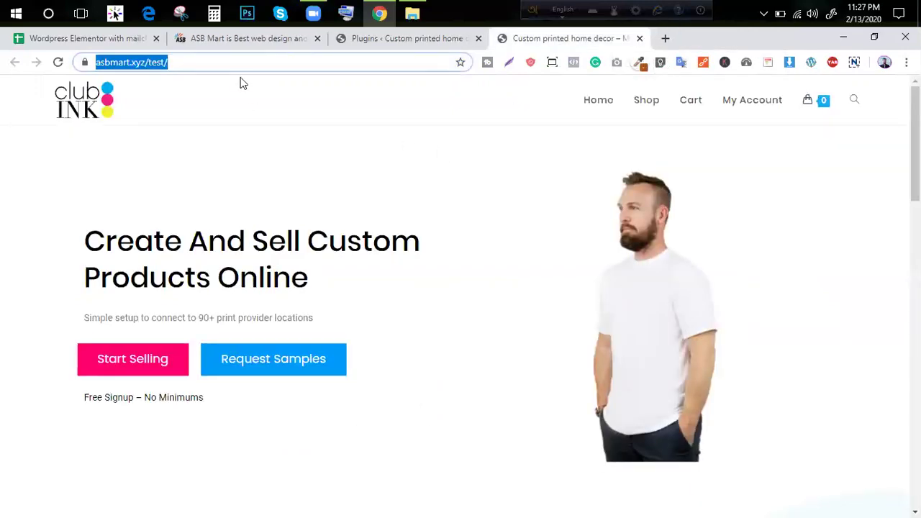
- Open the page for adding new plugins in the asbmart.xyz/test WordPress admin
scroll(177, 210, down, 3)
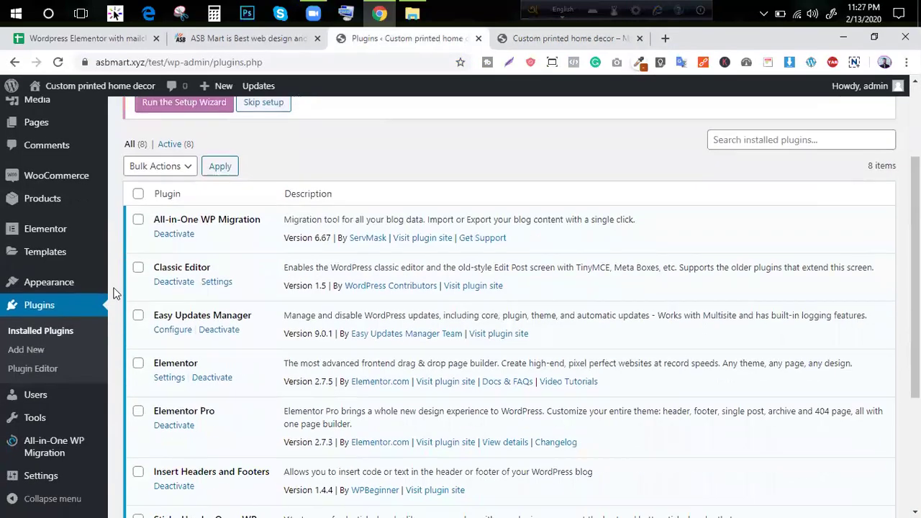
click(22, 351)
scroll(157, 282, up, 1)
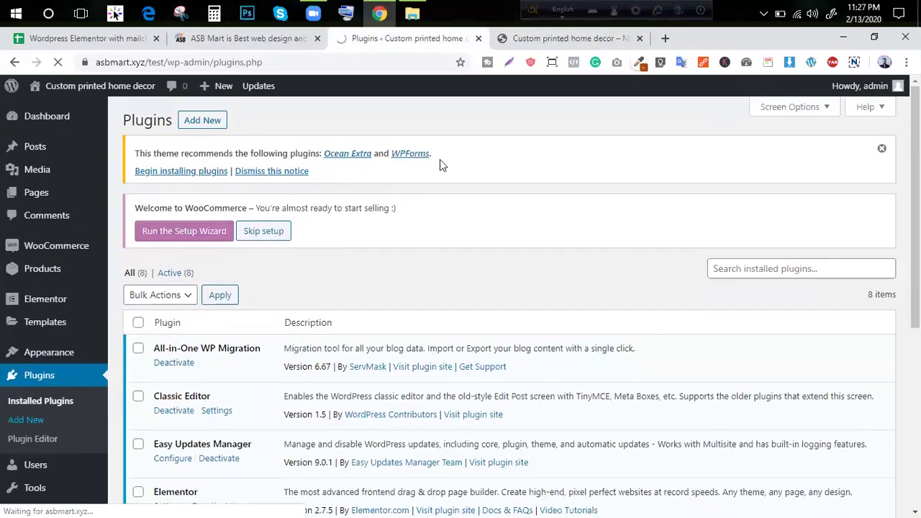
click(557, 36)
scroll(837, 420, down, 8)
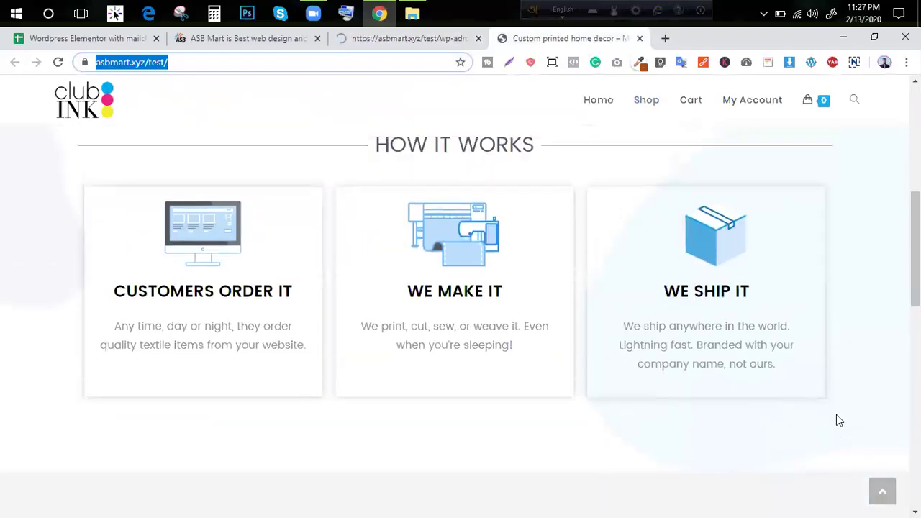
click(391, 37)
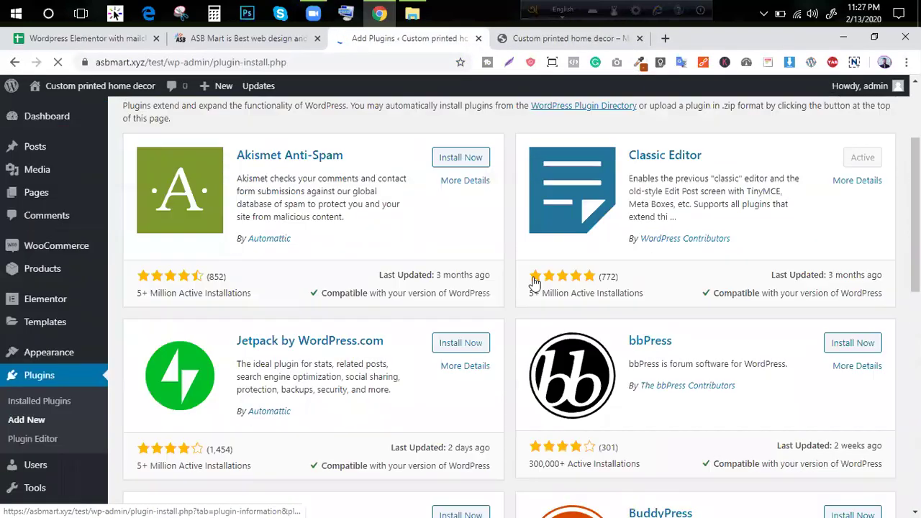
- Search the plugin directory for "messenger", then install and activate Facebook's Messenger Customer Chat plugin
click(736, 219)
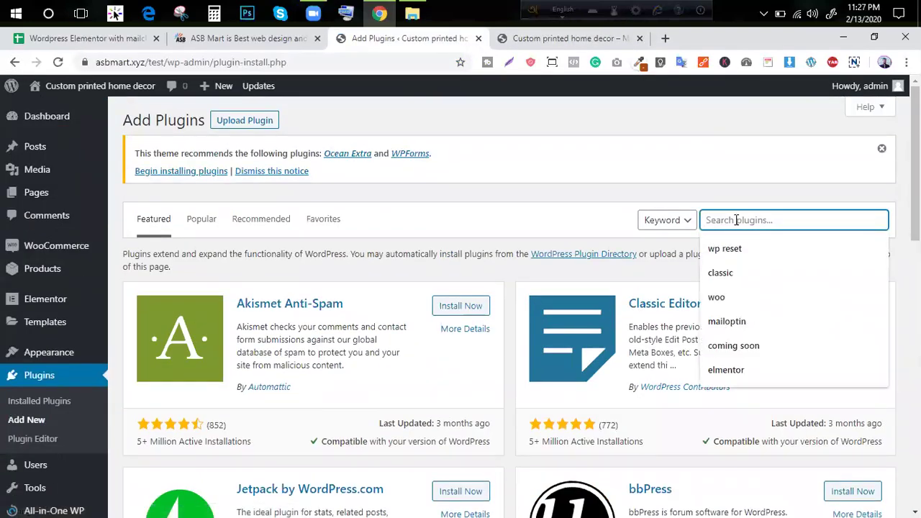
text(messenger)
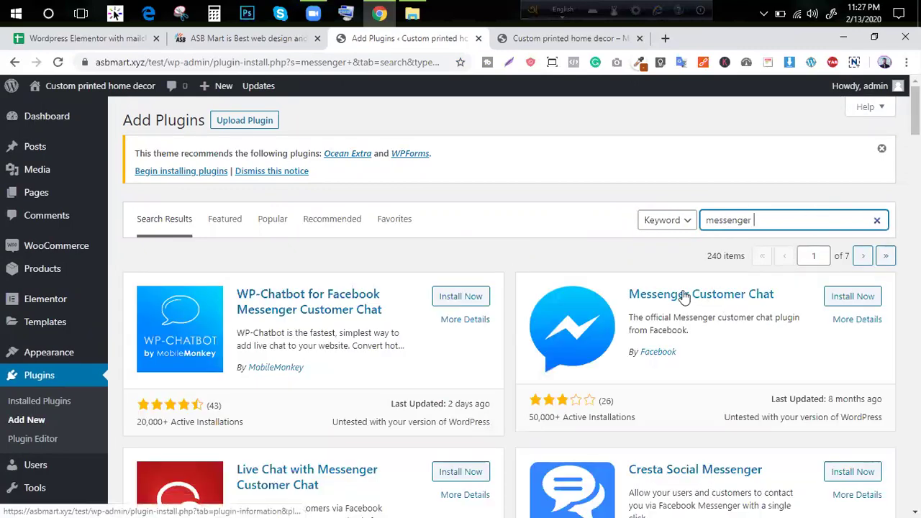
click(844, 300)
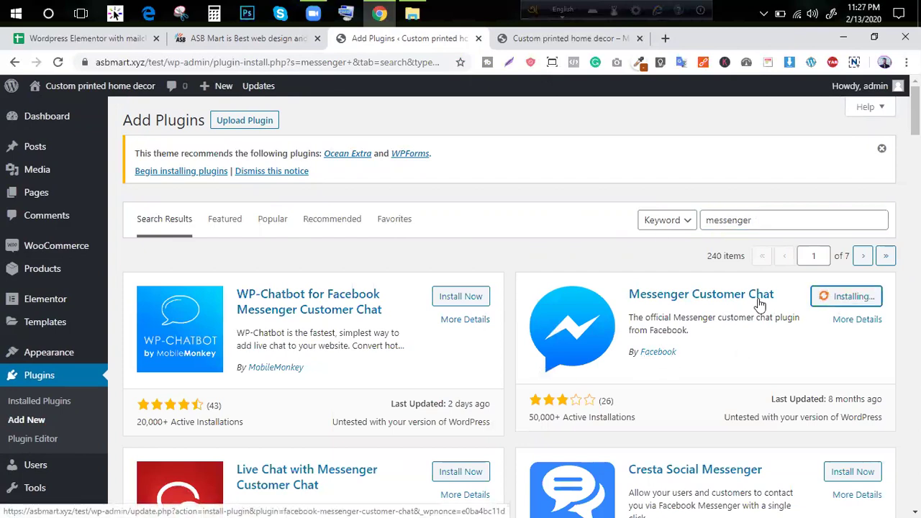
click(860, 297)
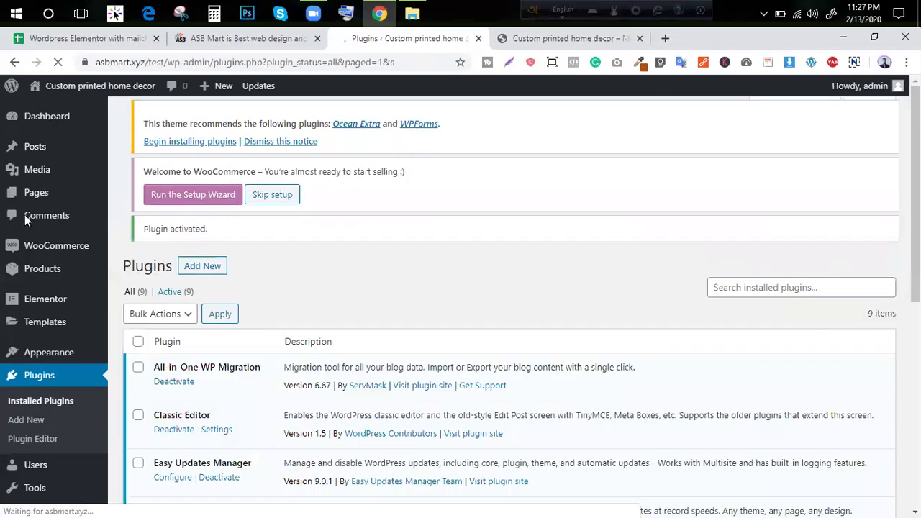
- Open the Messenger Customer Chat settings page in the WordPress admin
scroll(231, 207, down, 3)
scroll(230, 207, down, 2)
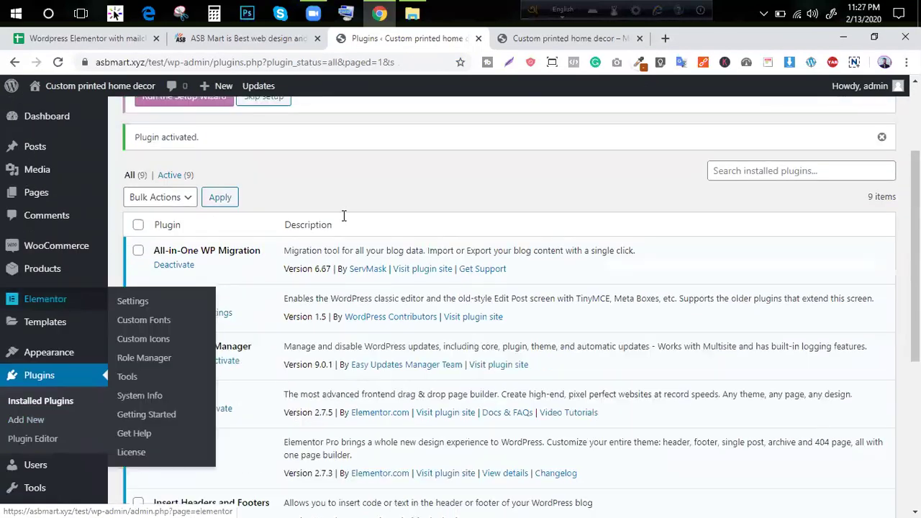
scroll(341, 213, down, 5)
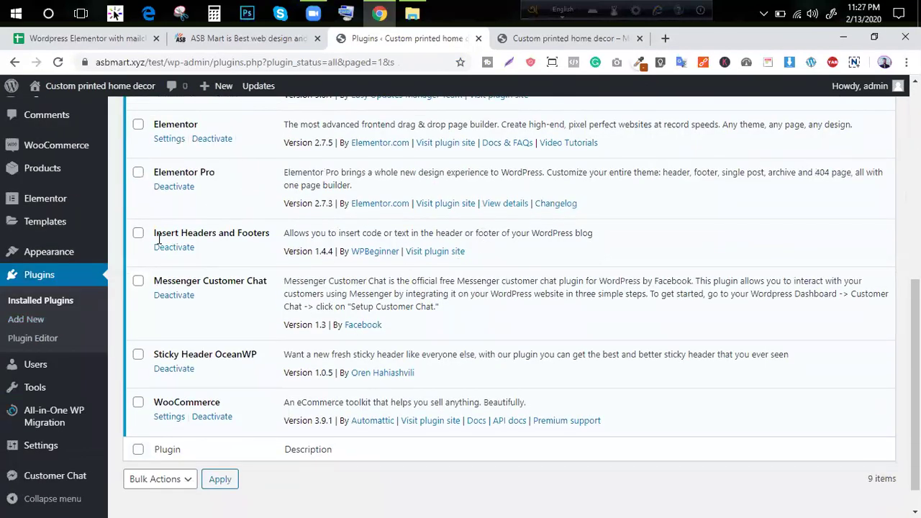
mouse_move(28, 452)
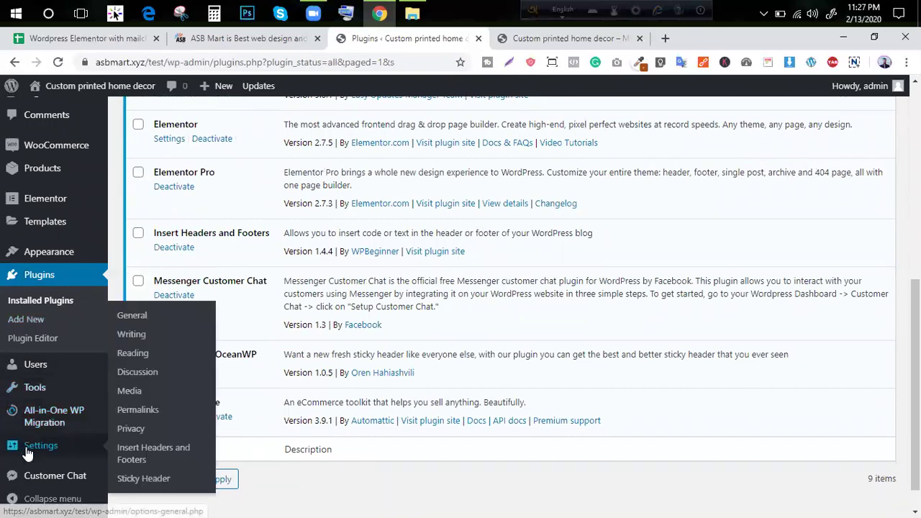
mouse_move(39, 392)
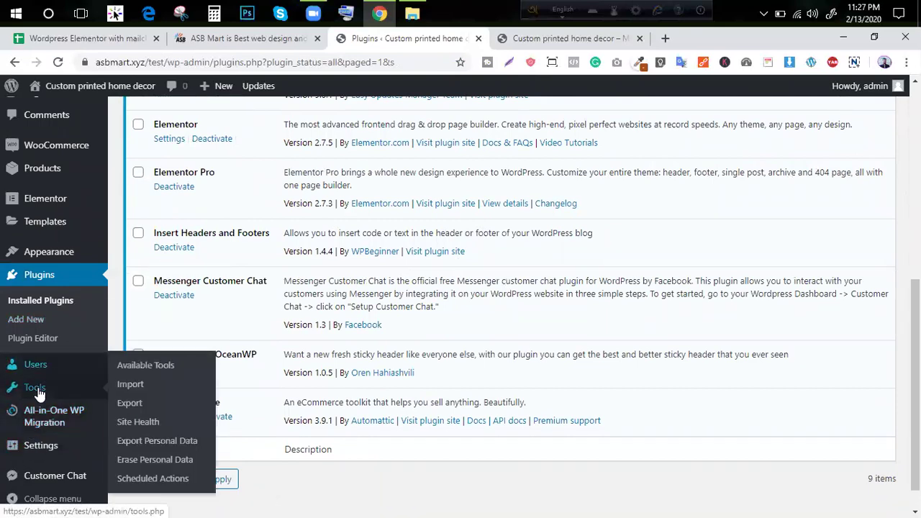
scroll(44, 360, up, 6)
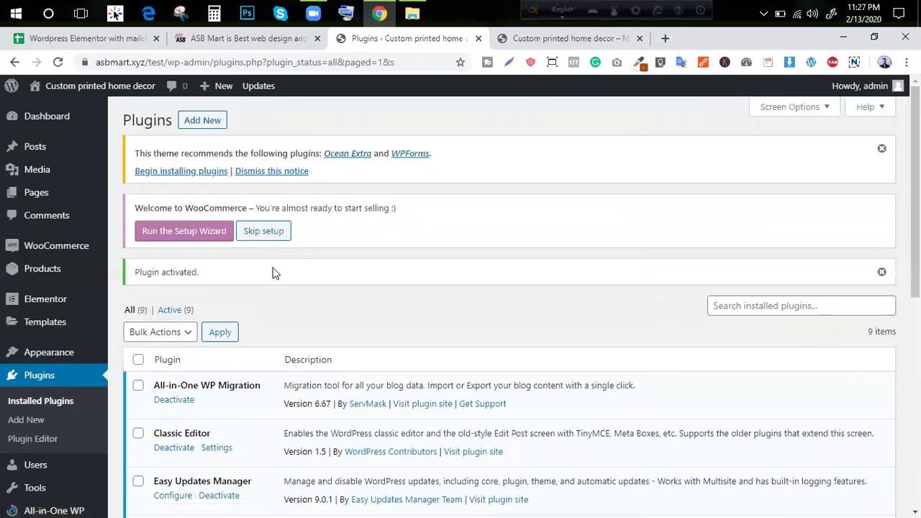
scroll(29, 382, down, 6)
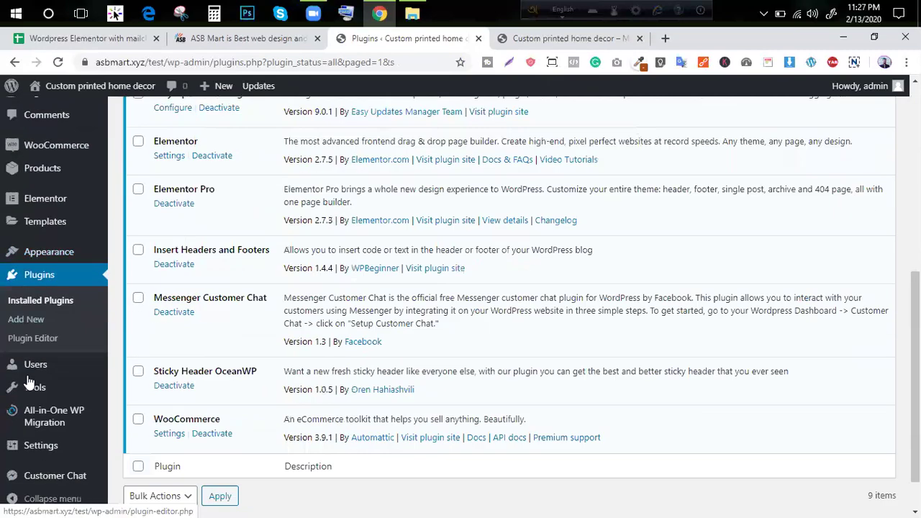
click(35, 488)
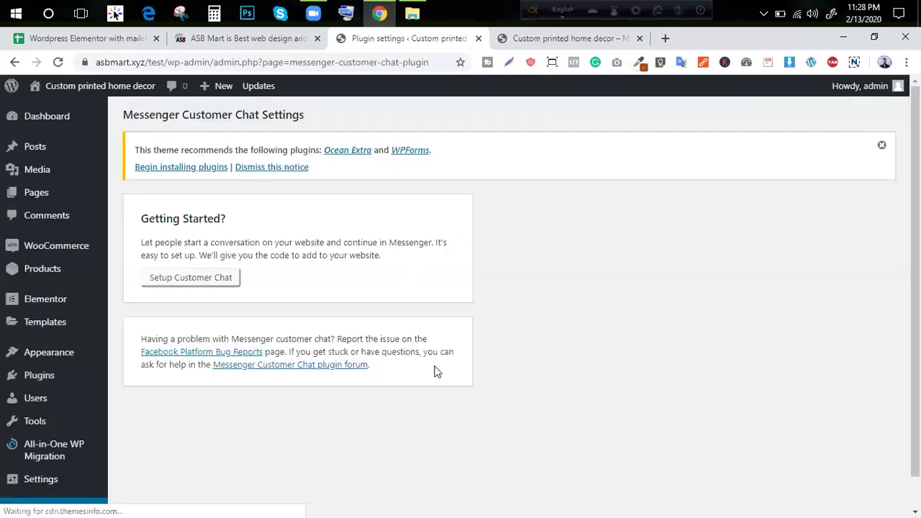
- Launch the customer chat setup with the ASB Mart Facebook Page and proceed past the introduction to the greeting settings
click(212, 283)
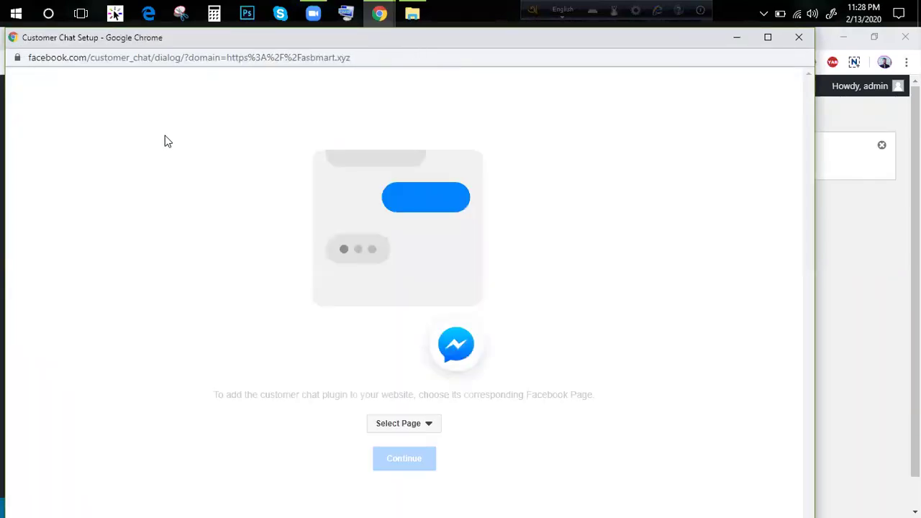
click(402, 426)
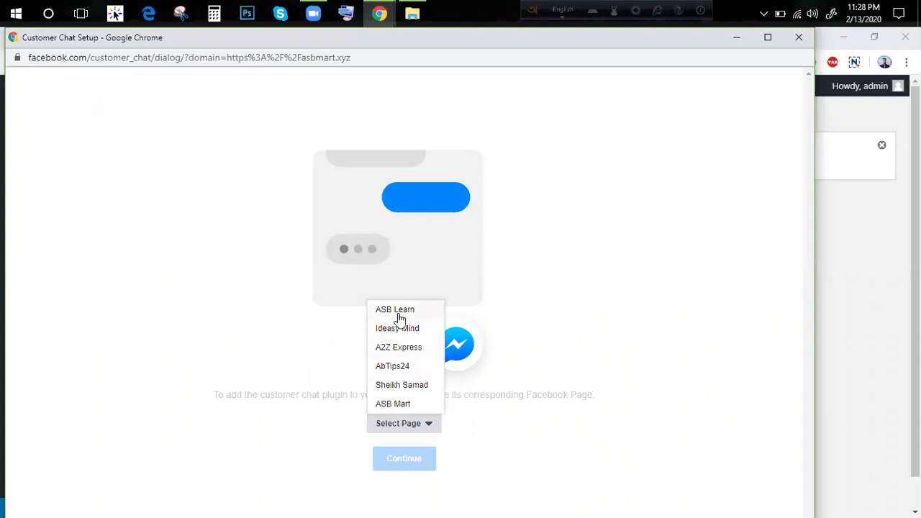
click(406, 406)
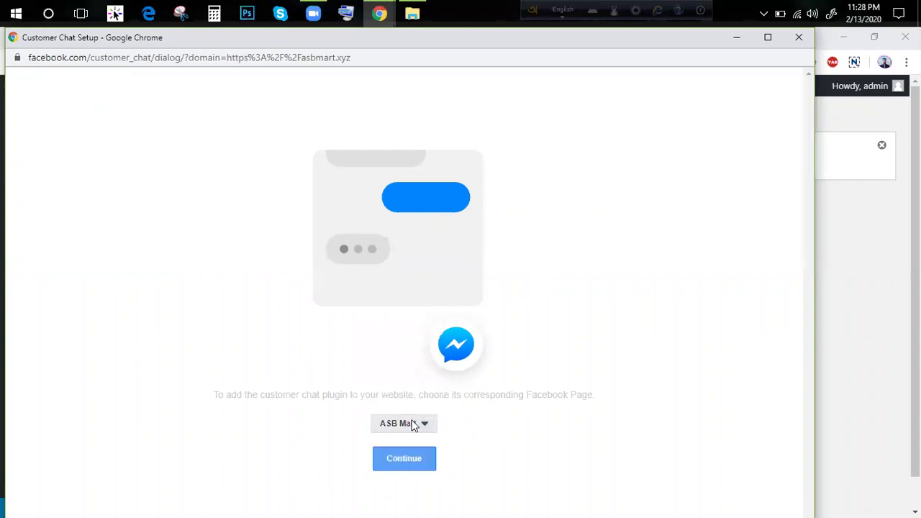
click(400, 453)
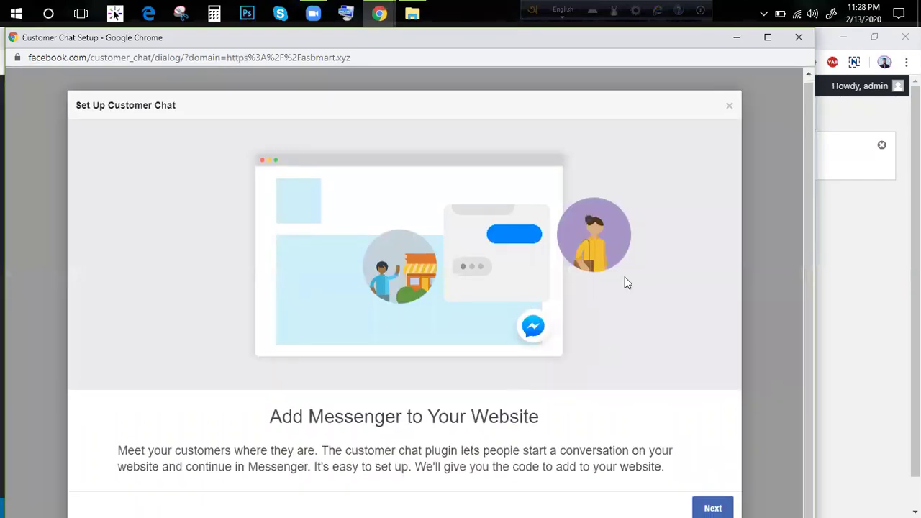
drag(688, 30, 673, 72)
scroll(768, 400, down, 2)
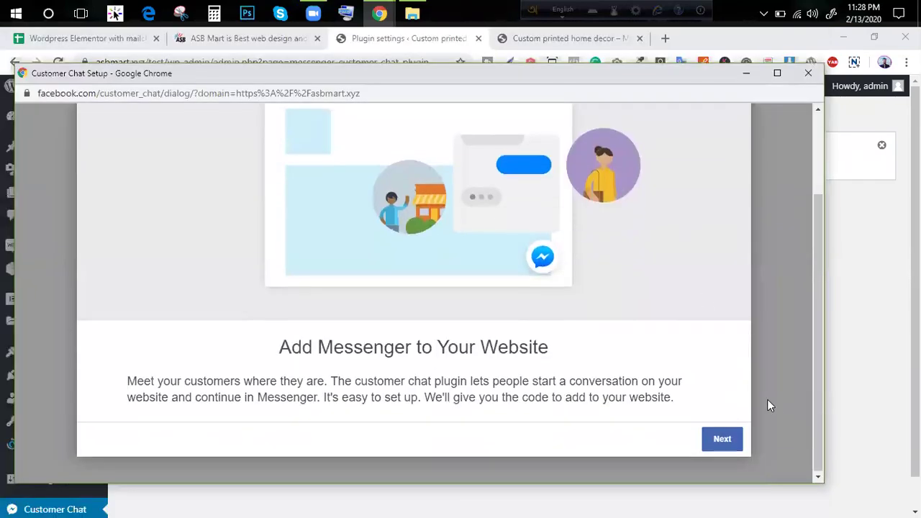
click(720, 441)
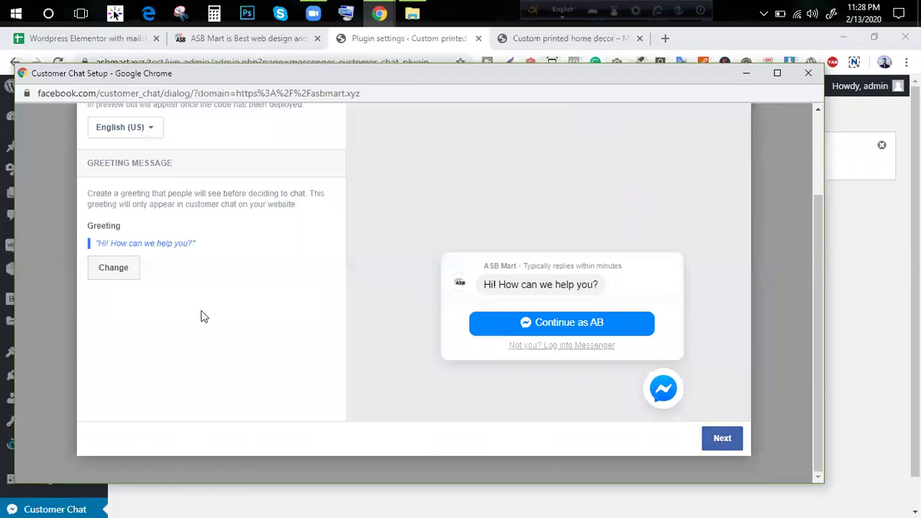
- Replace the customer chat greeting message with "Hello", save it and continue to the appearance settings
click(119, 274)
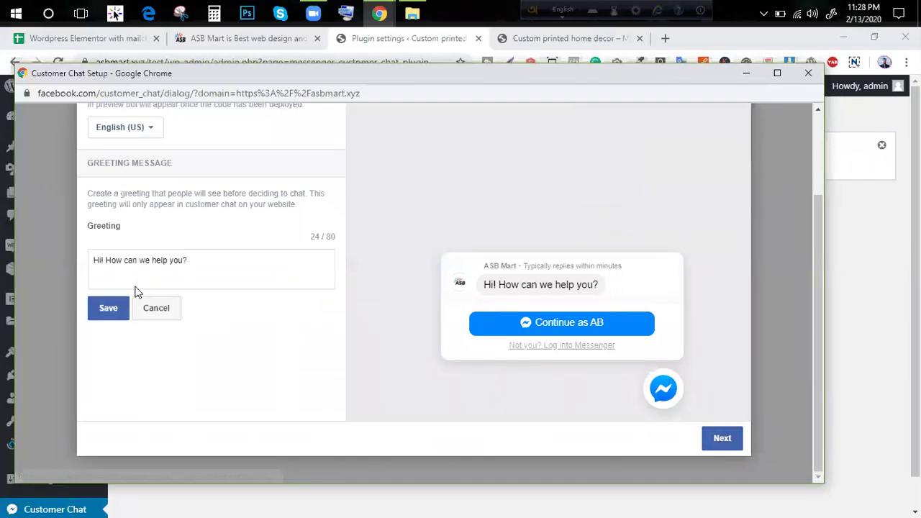
triple_click(222, 254)
triple_click(222, 255)
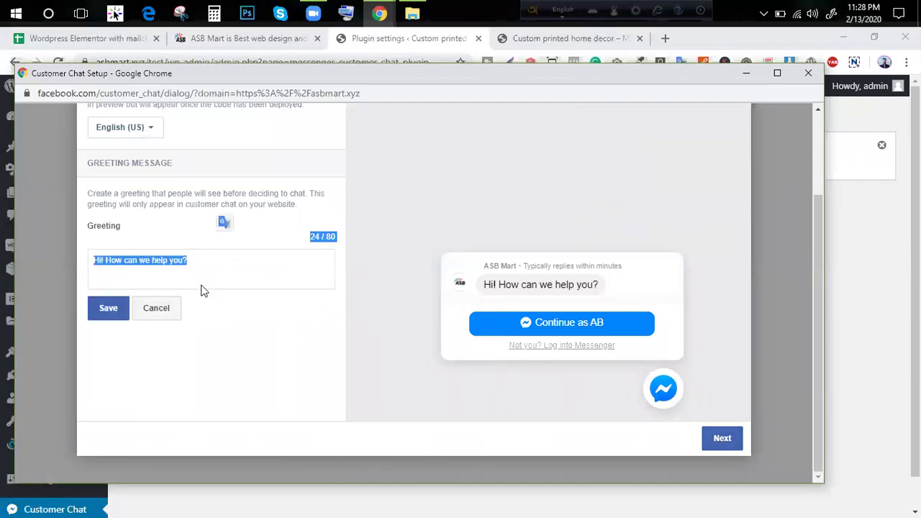
triple_click(230, 263)
text(H)
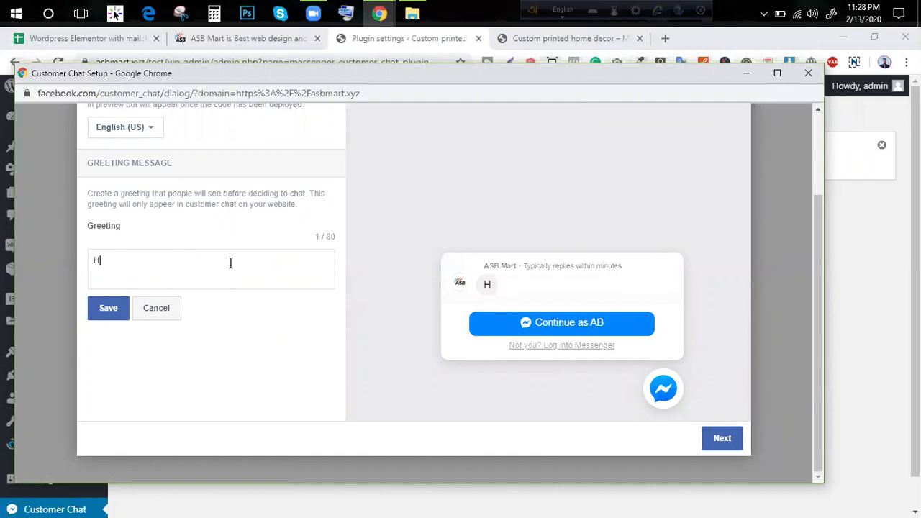
text(ello, eh)
key(BackSpace)
key(BackSpace)
text(eha)
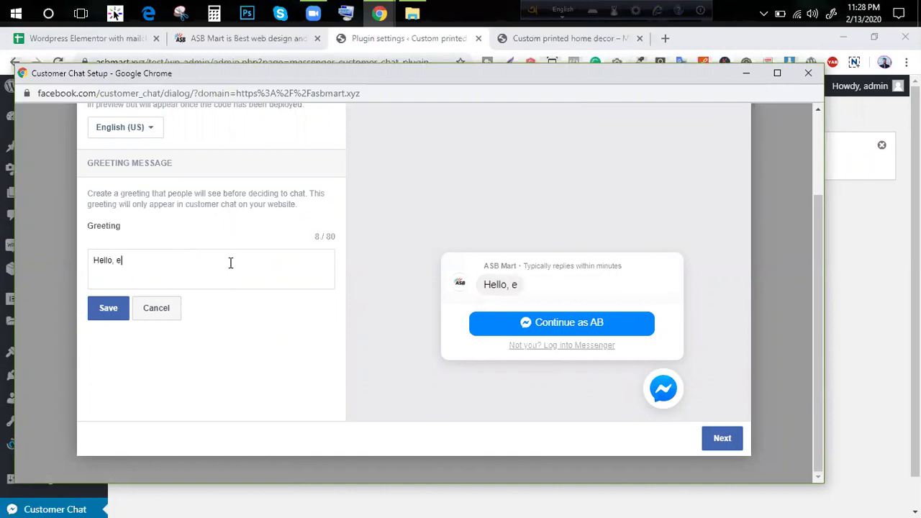
key(BackSpace)
key(BackSpace)
key(BackSpace)
click(108, 310)
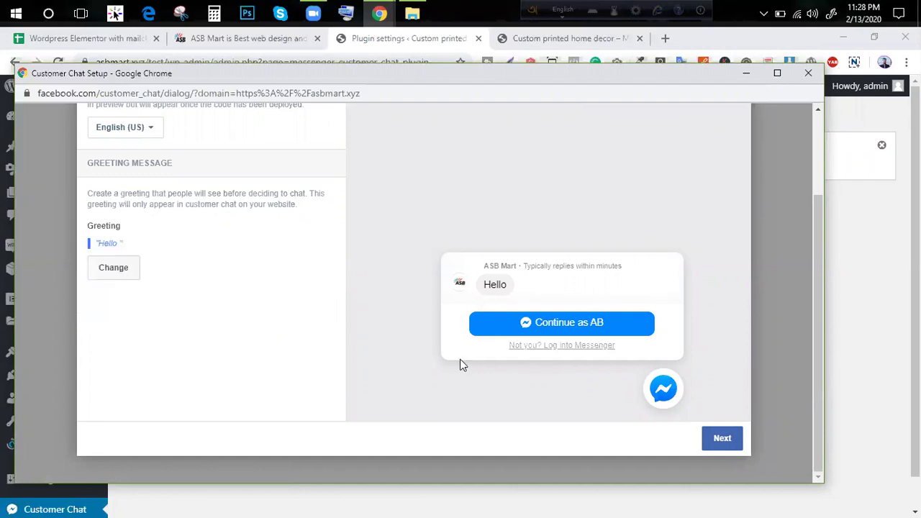
click(723, 439)
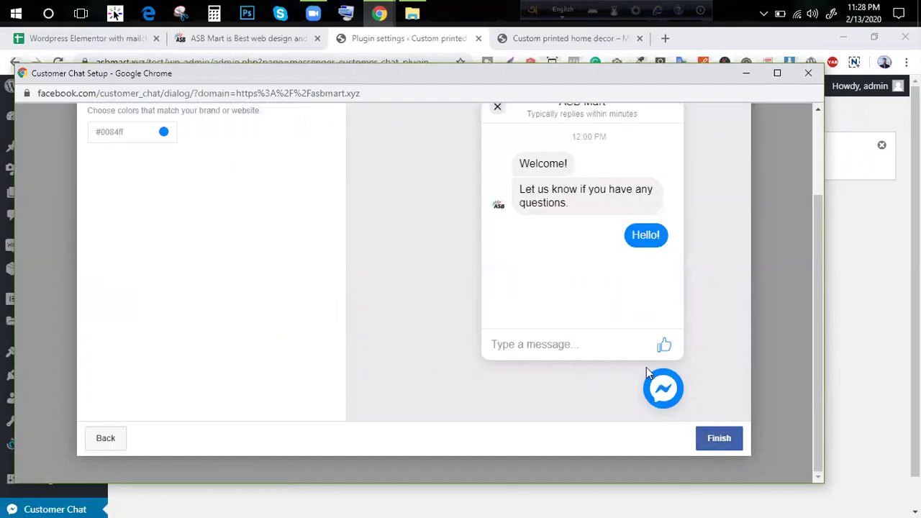
- Set the chat's custom color to the purple swatch #7646ff and finish the customer chat setup
scroll(647, 373, up, 3)
scroll(646, 371, down, 1)
click(164, 176)
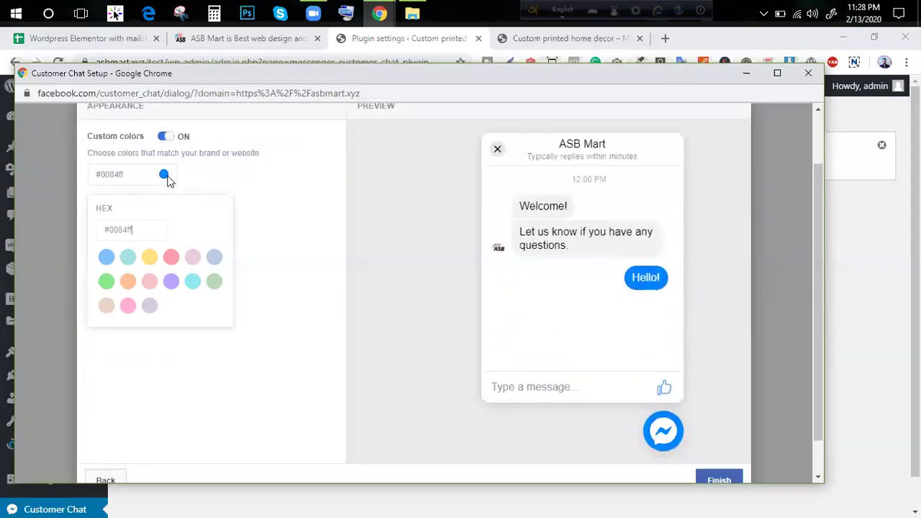
click(171, 259)
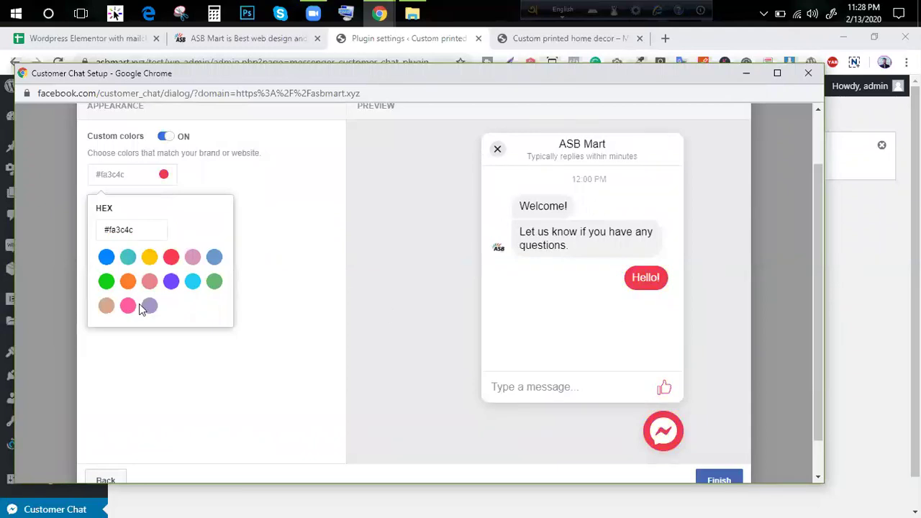
click(128, 281)
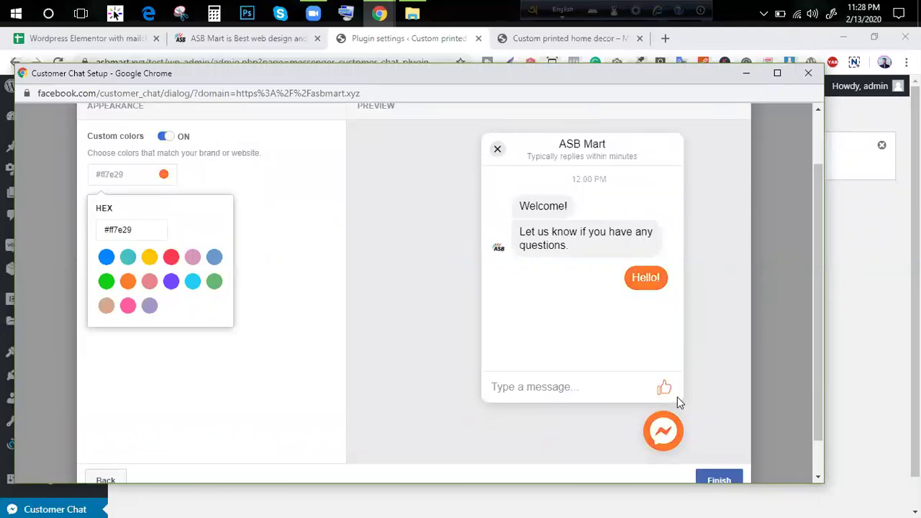
click(172, 282)
click(288, 286)
scroll(750, 431, down, 1)
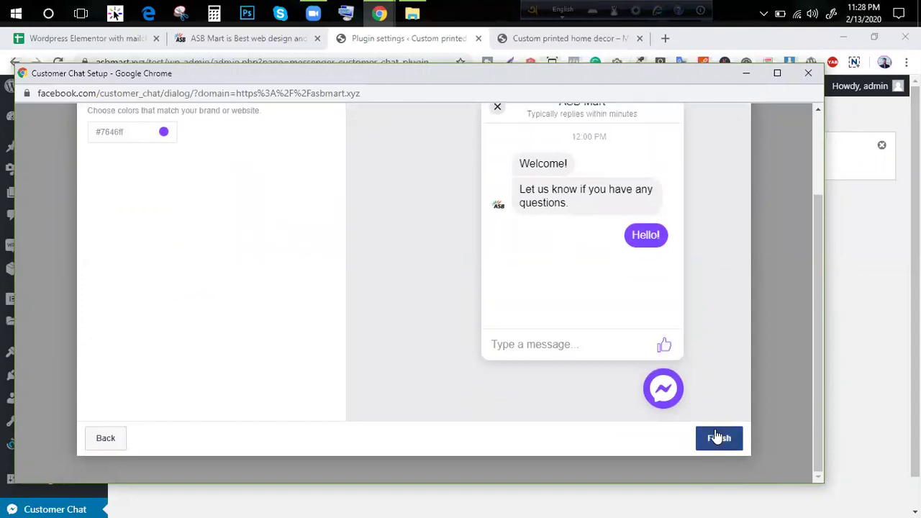
click(717, 438)
click(720, 438)
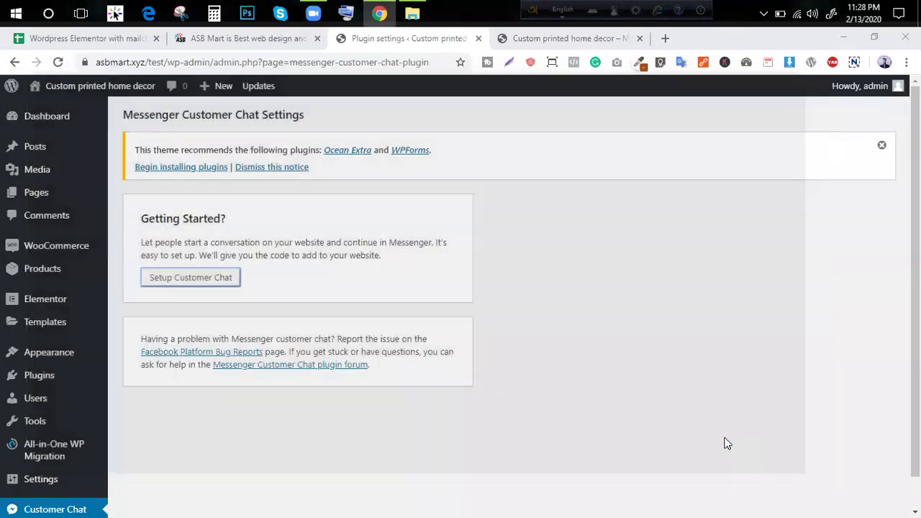
- Save the Messenger Customer Chat settings with the enabled code snippet and look over the settings page
scroll(317, 380, down, 4)
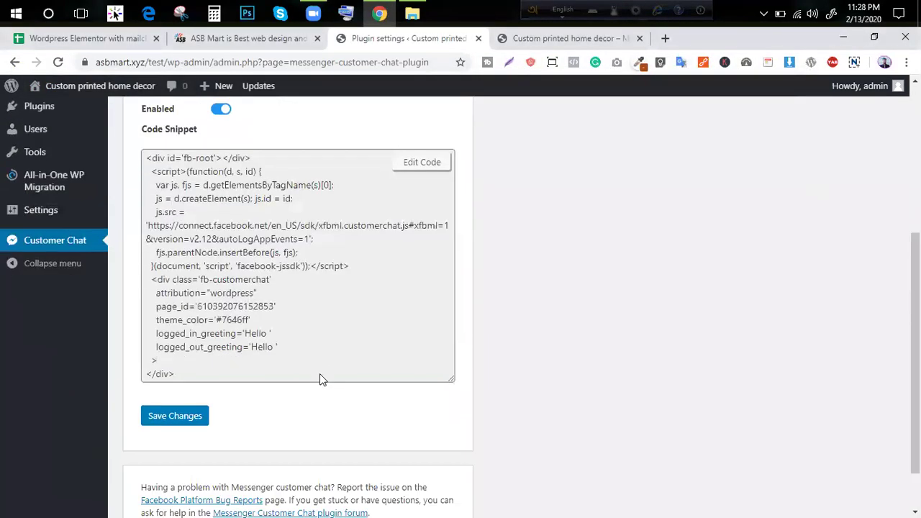
click(177, 416)
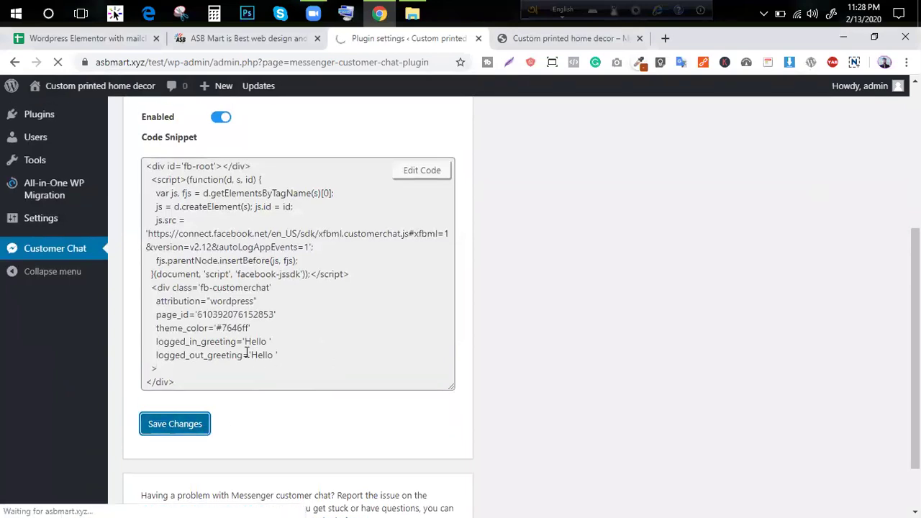
scroll(247, 352, up, 1)
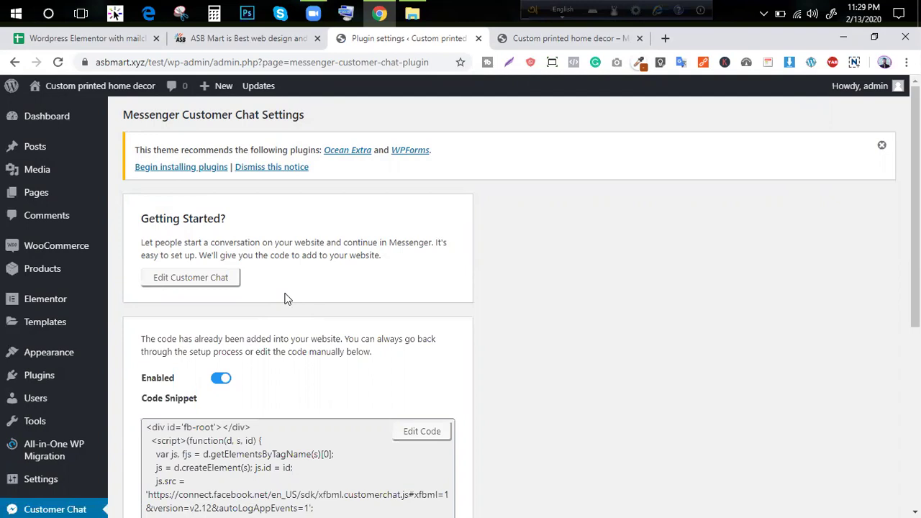
scroll(308, 298, down, 4)
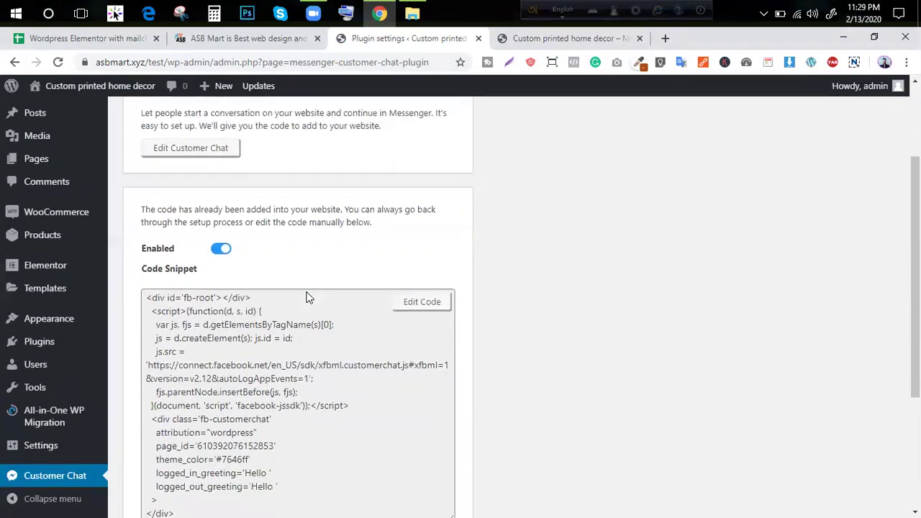
scroll(286, 302, up, 3)
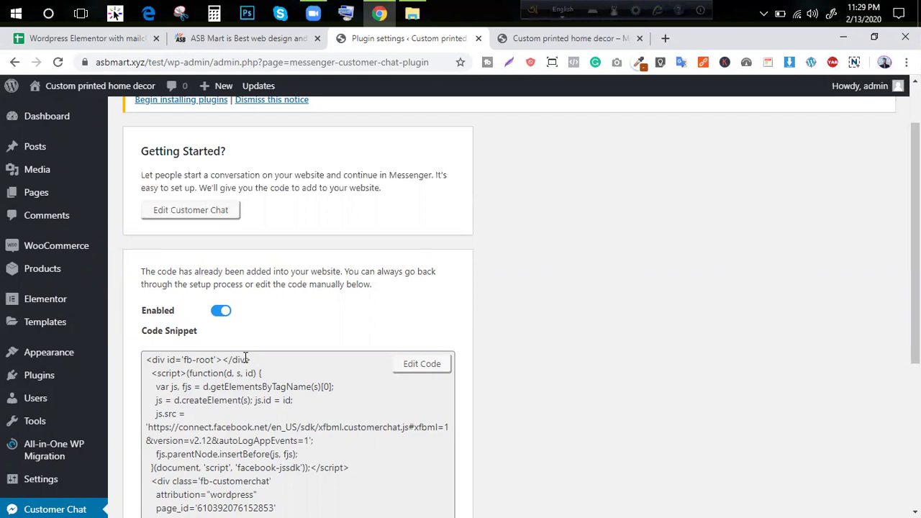
scroll(240, 298, down, 3)
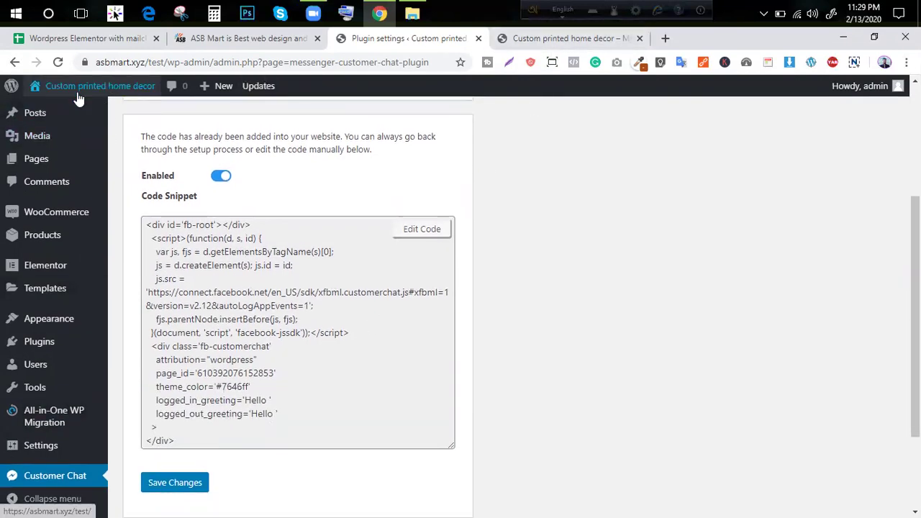
- Visit the test site's home page from the WordPress admin and check it down to the footer for the chat icon
mouse_move(78, 89)
click(47, 110)
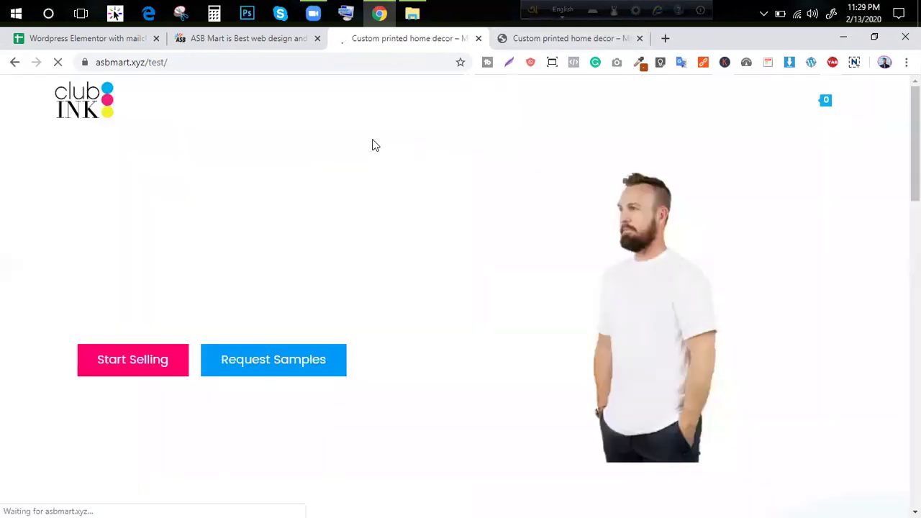
scroll(716, 331, down, 10)
scroll(588, 264, up, 2)
scroll(483, 300, down, 2)
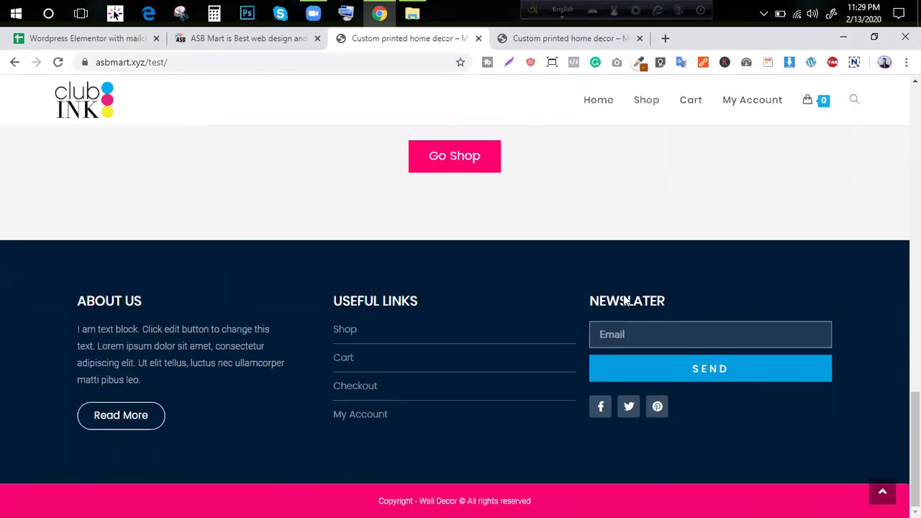
- Open the Shop page and check the Messenger chat by opening its chat window and closing it again
click(646, 108)
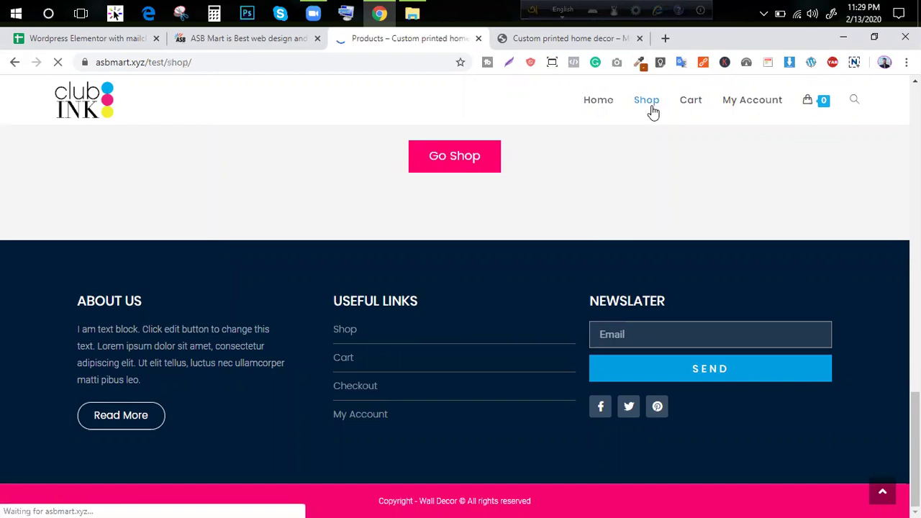
scroll(663, 253, down, 5)
scroll(713, 417, up, 5)
scroll(713, 418, down, 5)
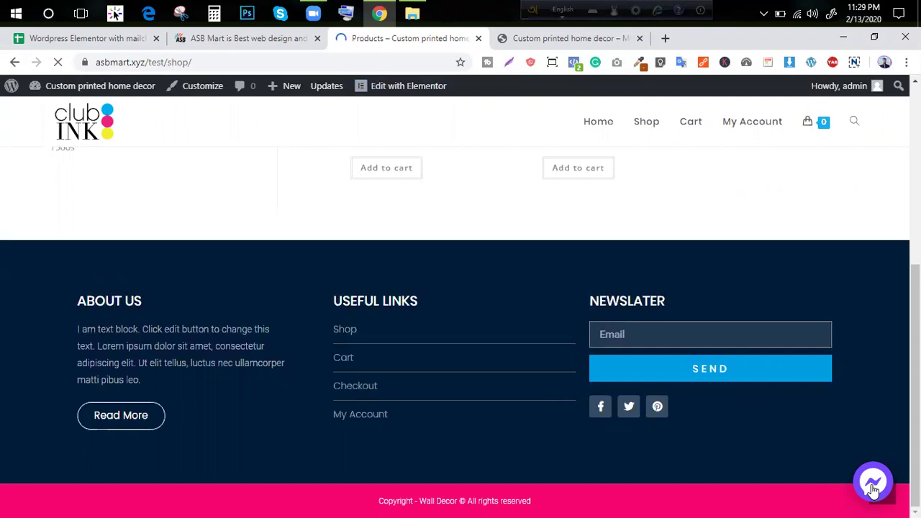
click(874, 484)
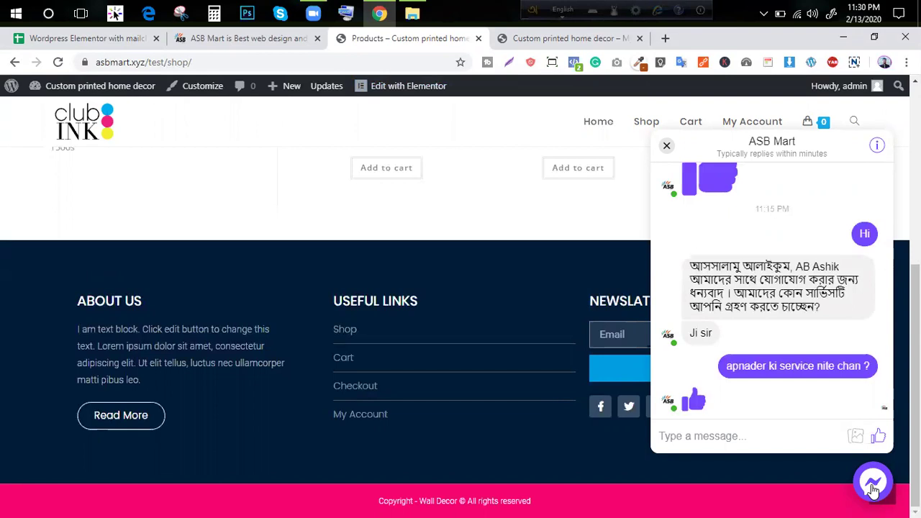
click(668, 147)
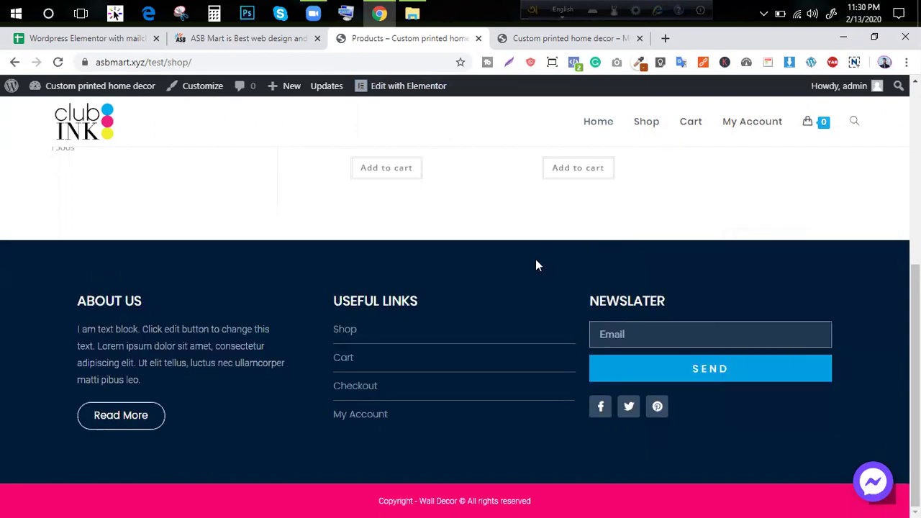
scroll(535, 259, up, 5)
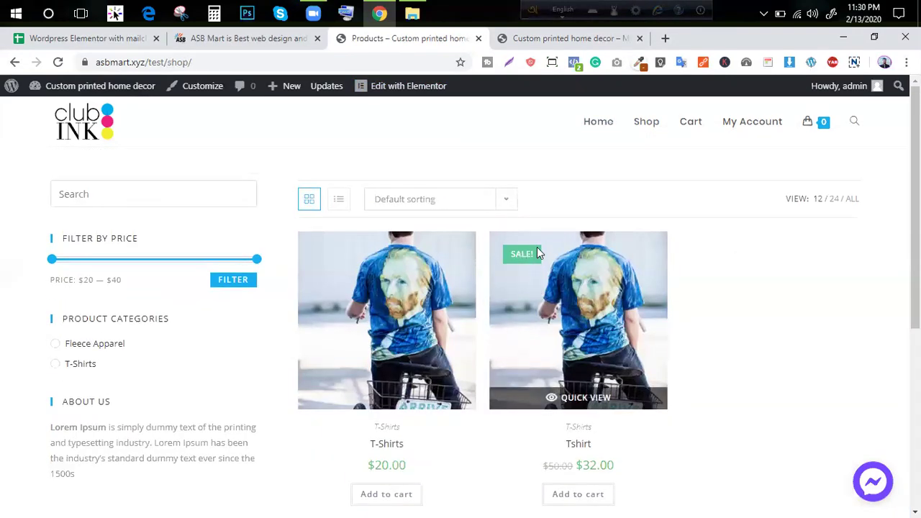
scroll(537, 247, down, 5)
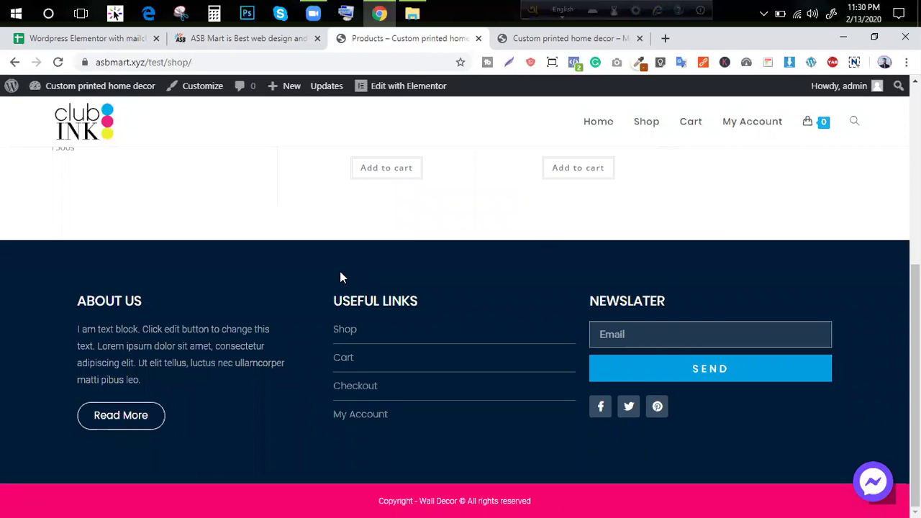
scroll(333, 285, up, 5)
scroll(216, 230, down, 1)
- Return the shop to its home page and review the tasks in rows 22 to 24 of the course spreadsheet
click(98, 122)
key(ctrl+shift+Tab)
key(ctrl+shift+Tab)
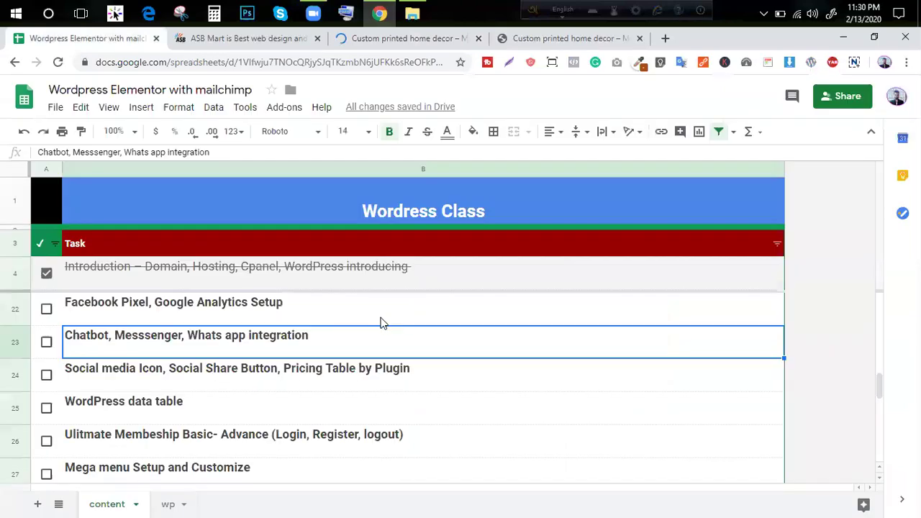
click(253, 374)
click(23, 366)
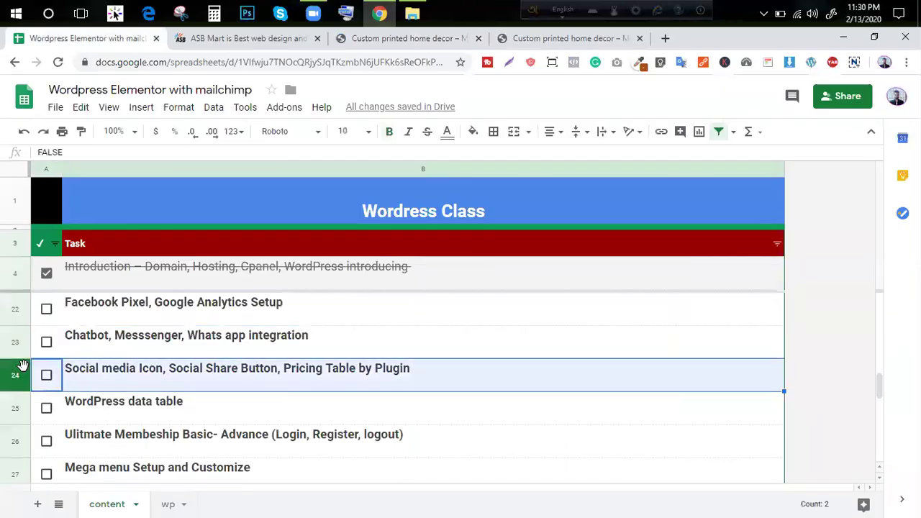
click(100, 345)
click(9, 341)
click(94, 312)
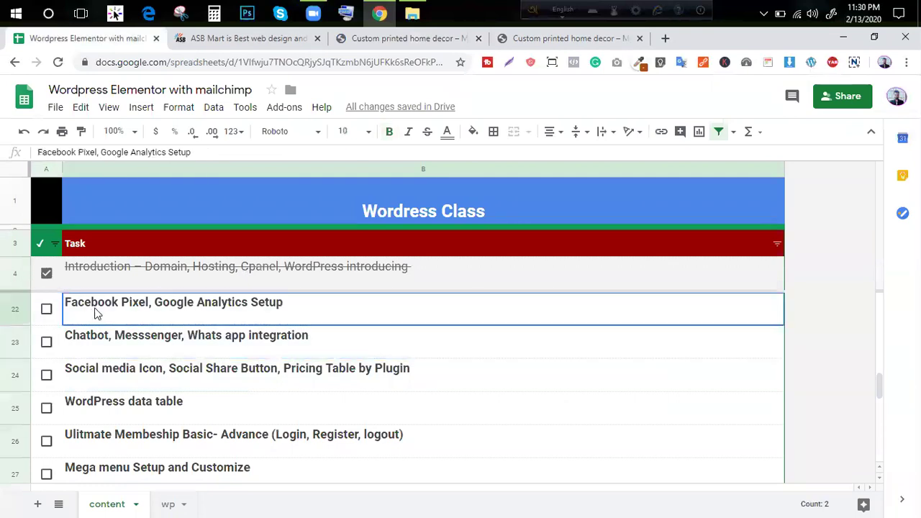
- Compare the asbmart.xyz homepage with the two open asbmart.xyz/test home pages, checking each for the chat icon
click(237, 39)
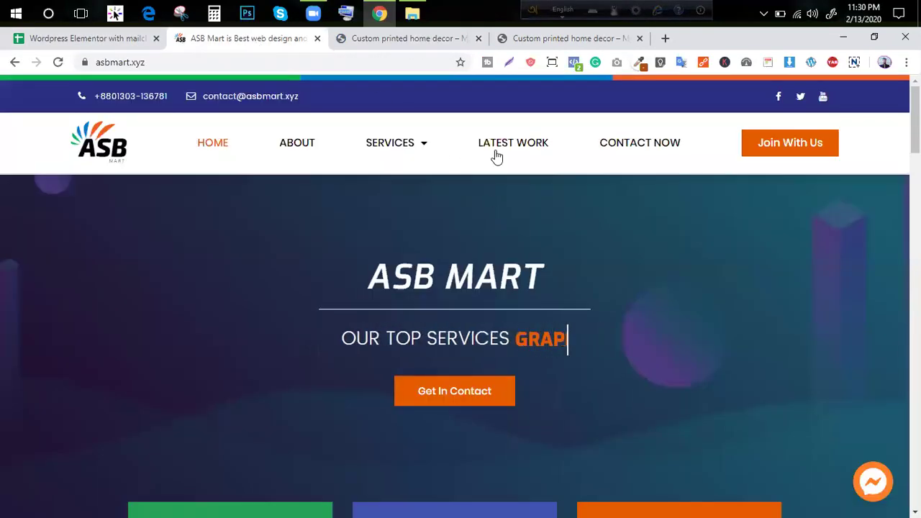
click(548, 38)
click(381, 38)
scroll(709, 220, down, 5)
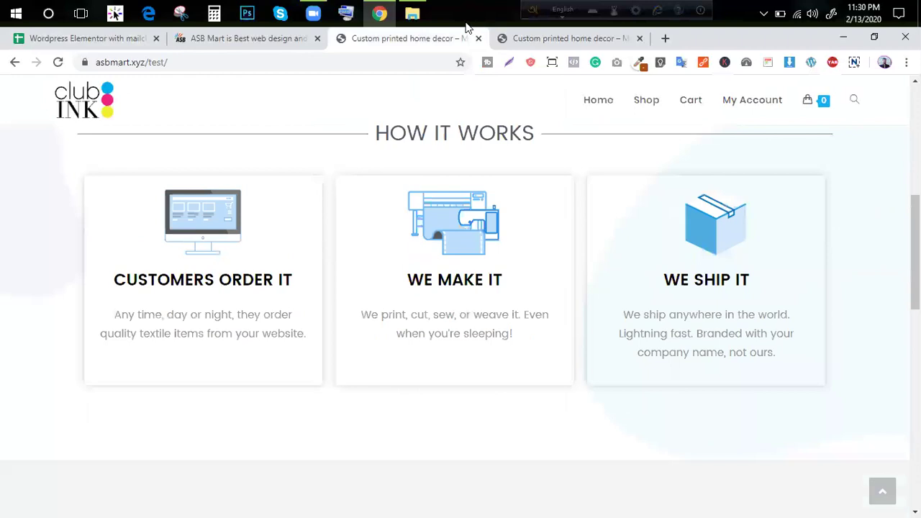
click(547, 38)
scroll(490, 283, up, 1)
scroll(880, 493, up, 2)
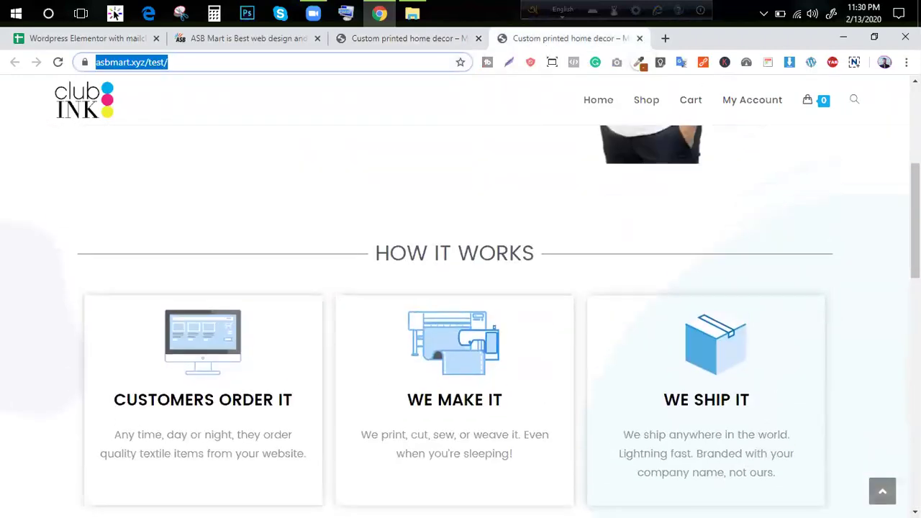
click(883, 491)
scroll(274, 283, down, 1)
scroll(609, 177, down, 6)
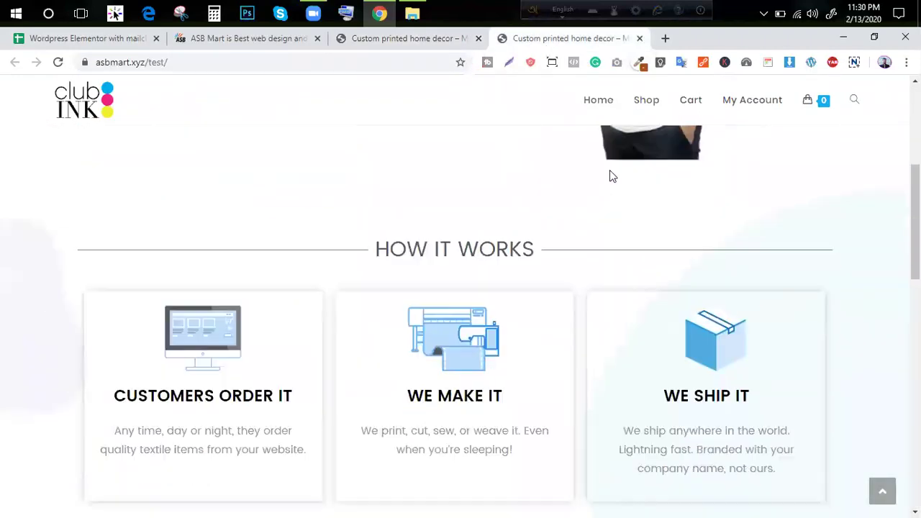
click(408, 41)
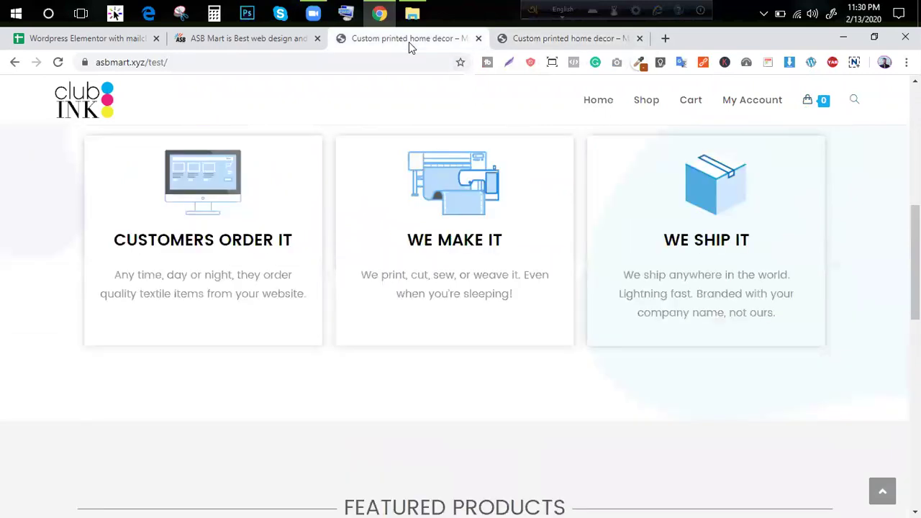
click(525, 42)
click(402, 41)
- Examine the main asbmart.xyz homepage down to its footer
click(293, 42)
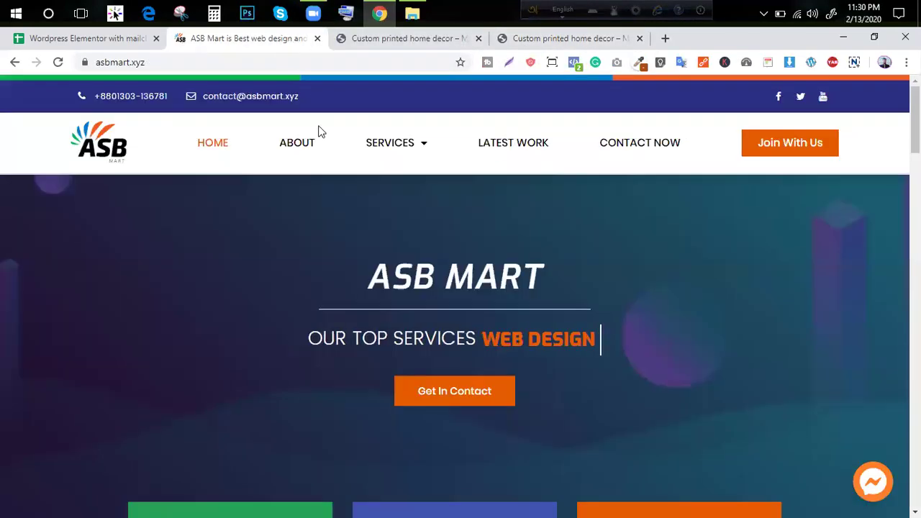
scroll(508, 310, down, 8)
scroll(464, 305, down, 15)
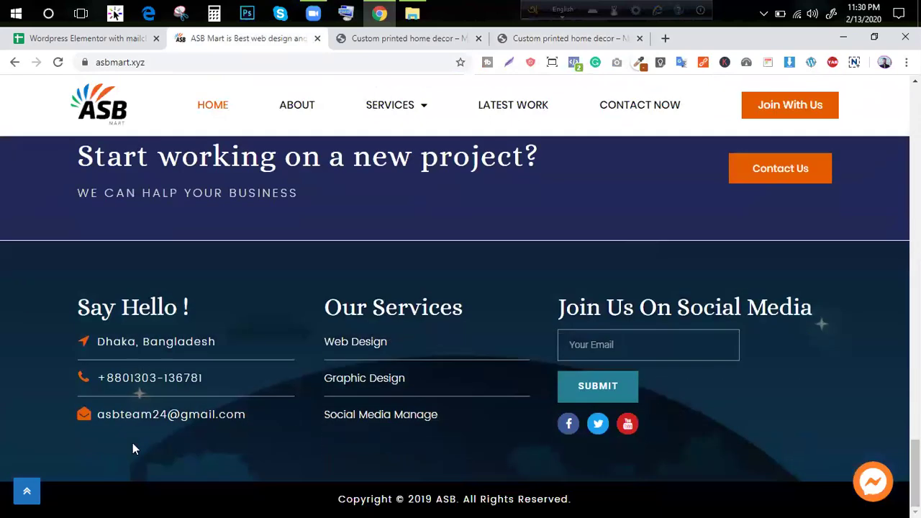
- Return to the top of the main asbmart.xyz homepage and look over the two open asbmart.xyz/test home pages
click(26, 491)
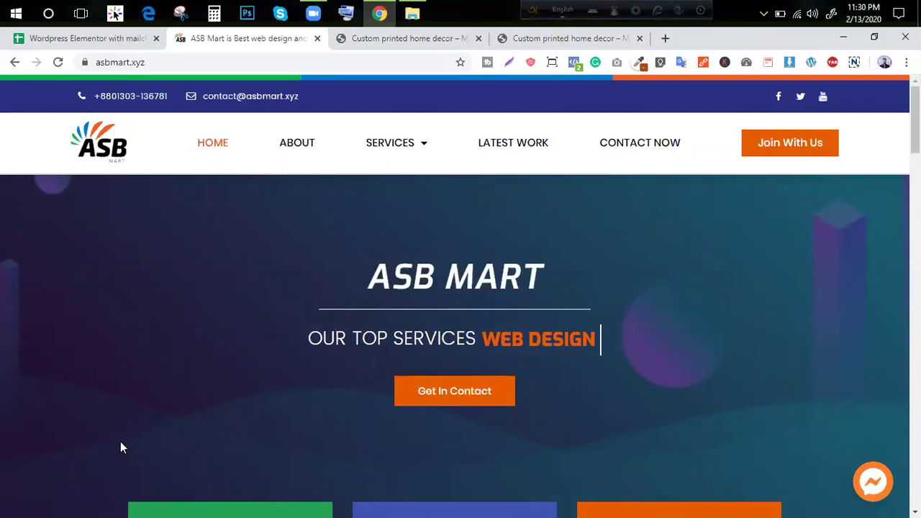
click(390, 38)
scroll(166, 249, down, 2)
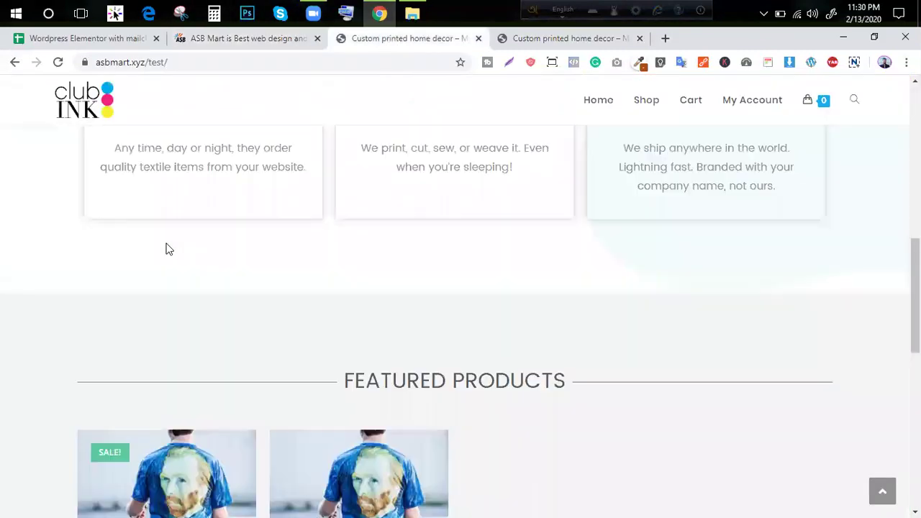
scroll(681, 151, up, 5)
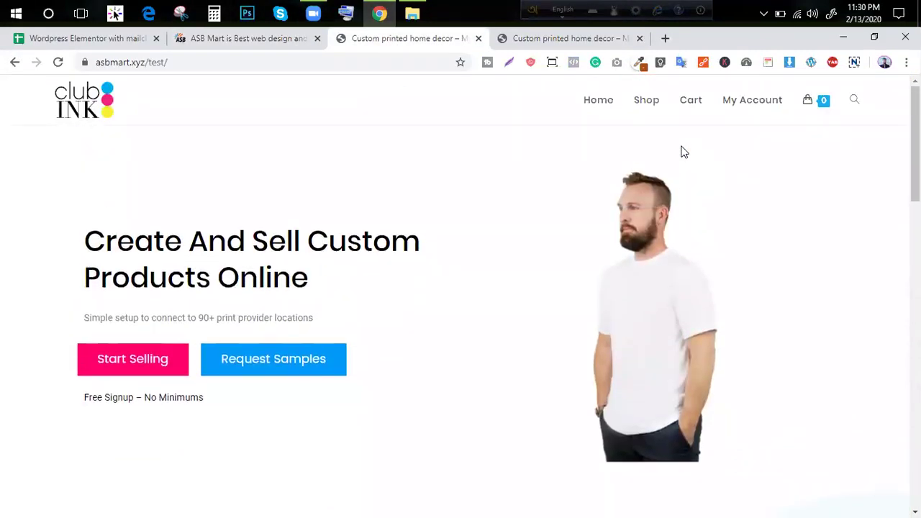
click(563, 40)
click(432, 39)
- Open the test site's Shop page and look over its products and sidebar filters
click(650, 101)
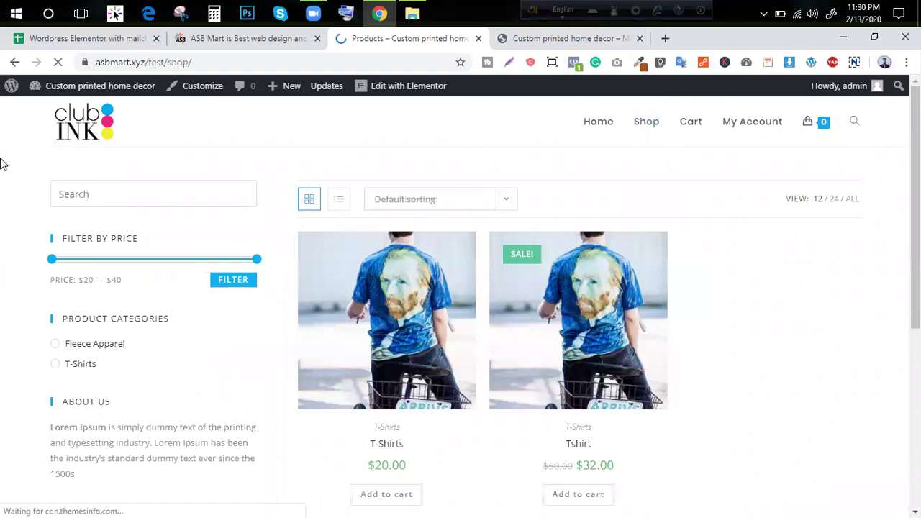
scroll(367, 290, down, 1)
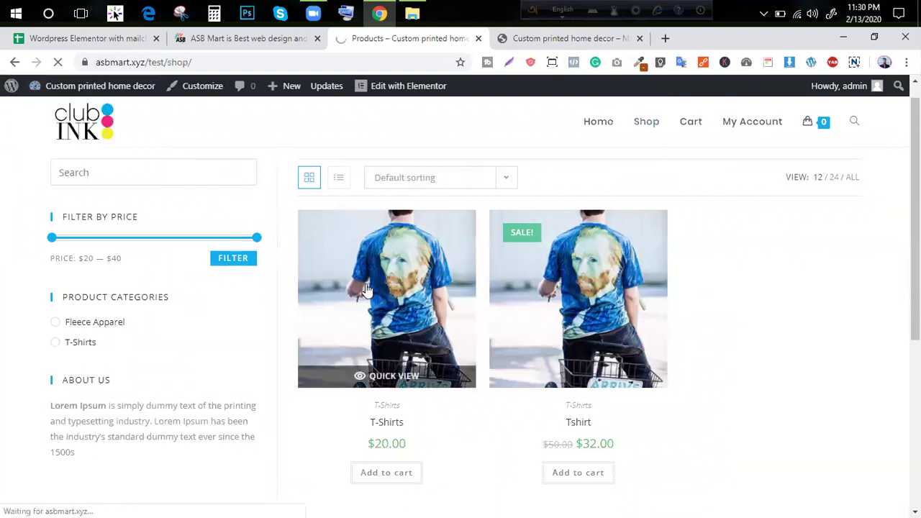
scroll(368, 290, down, 3)
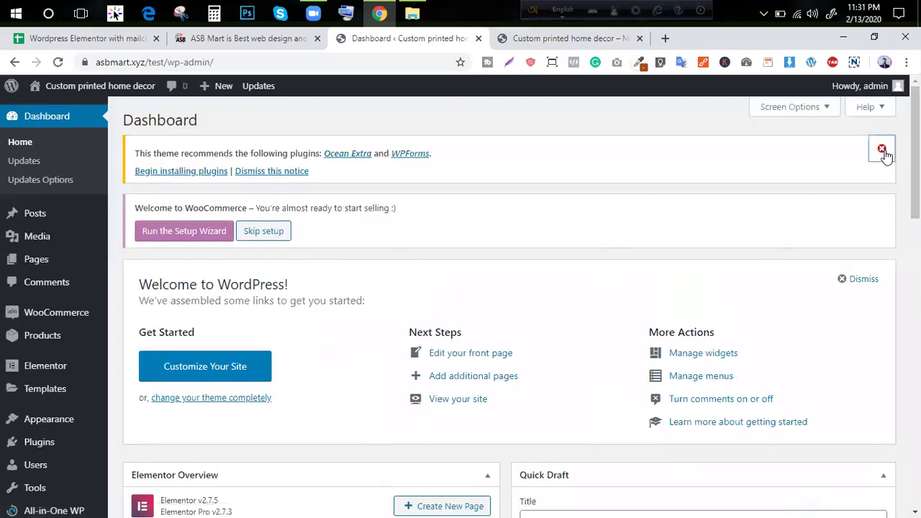
- Open the asbmart.xyz/test admin dashboard and close the theme's notice recommending Ocean Extra and WPForms
click(883, 150)
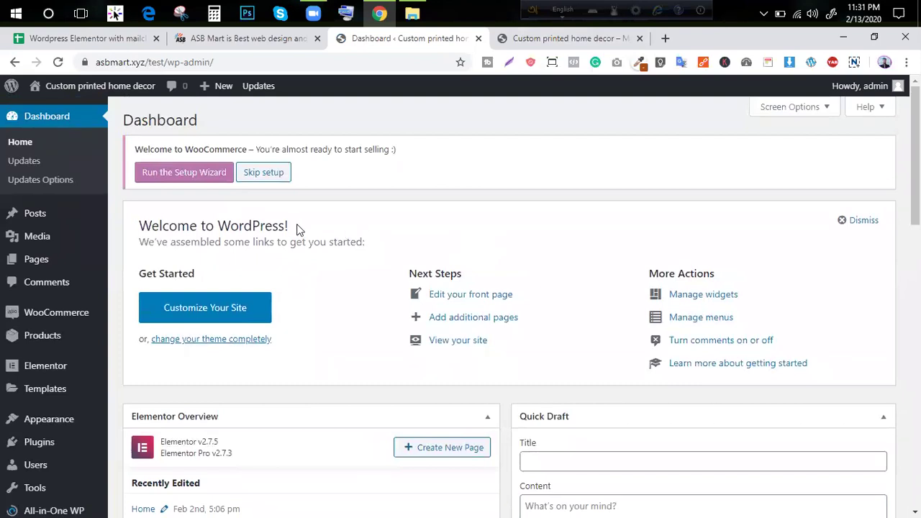
drag(366, 240, 139, 217)
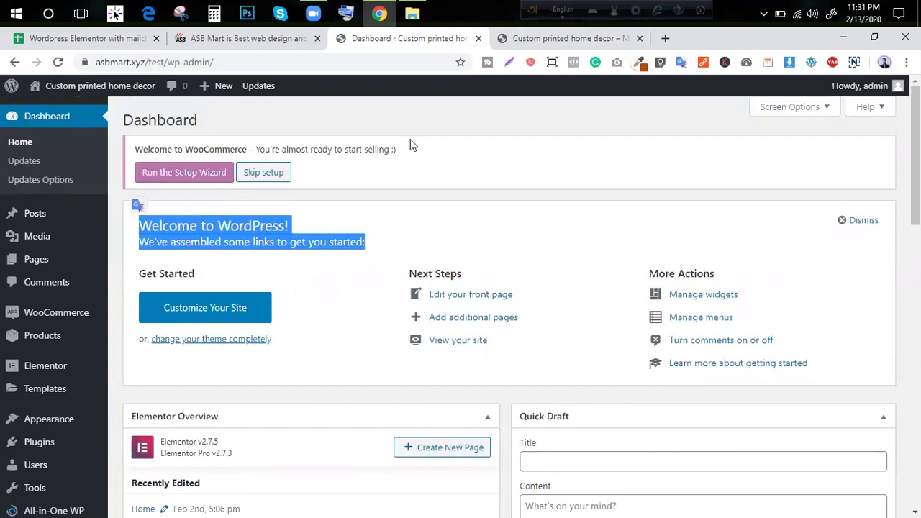
- Compare the test site's admin dashboard with its public home page, reviewing the Welcome to WordPress panel
click(546, 44)
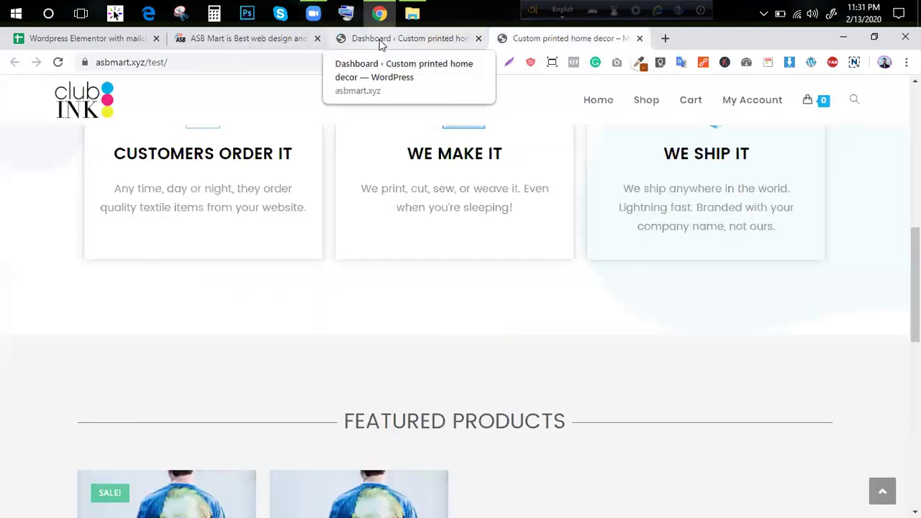
click(399, 40)
click(569, 38)
scroll(504, 148, up, 6)
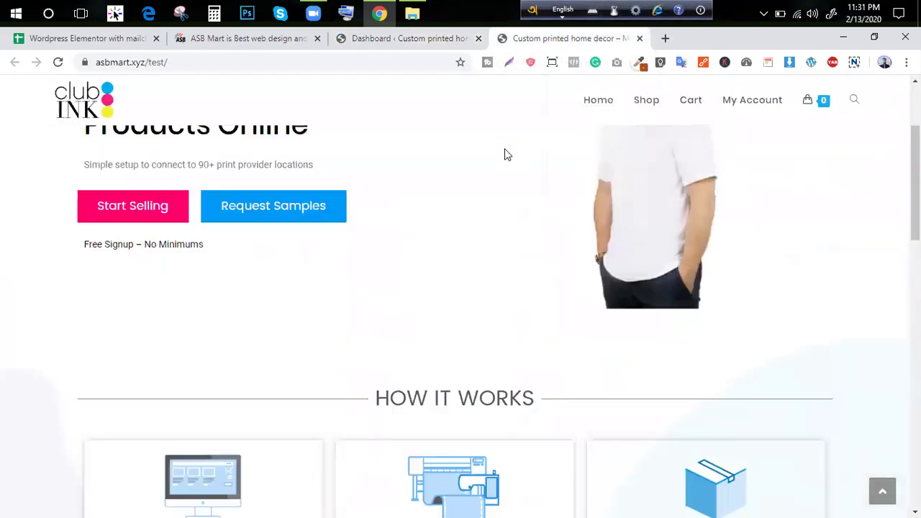
click(400, 42)
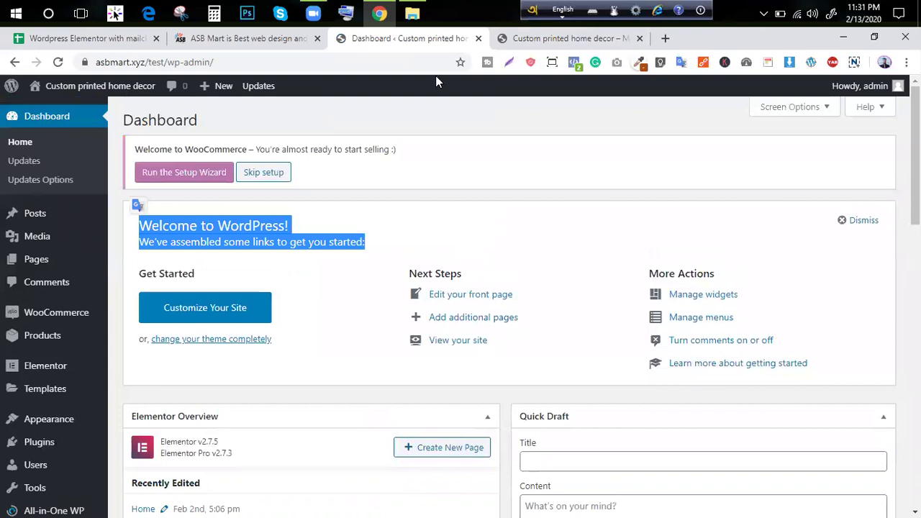
click(287, 239)
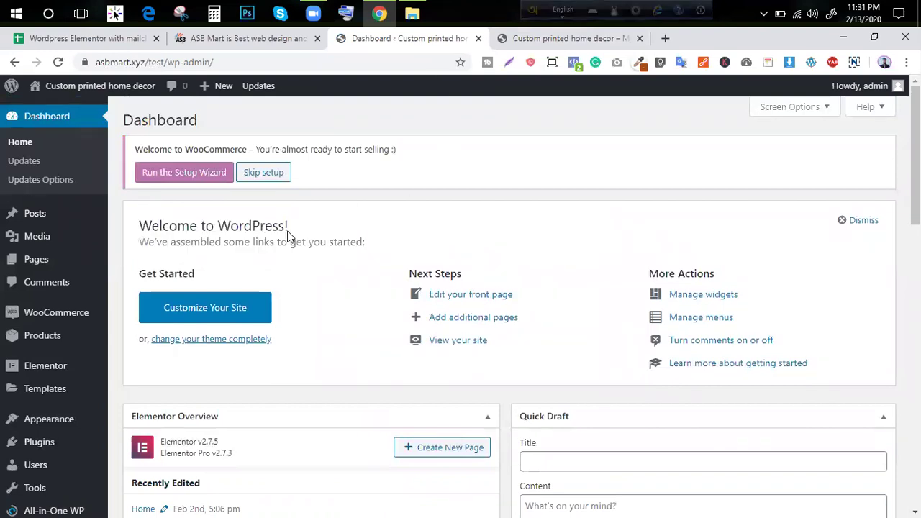
scroll(295, 229, down, 3)
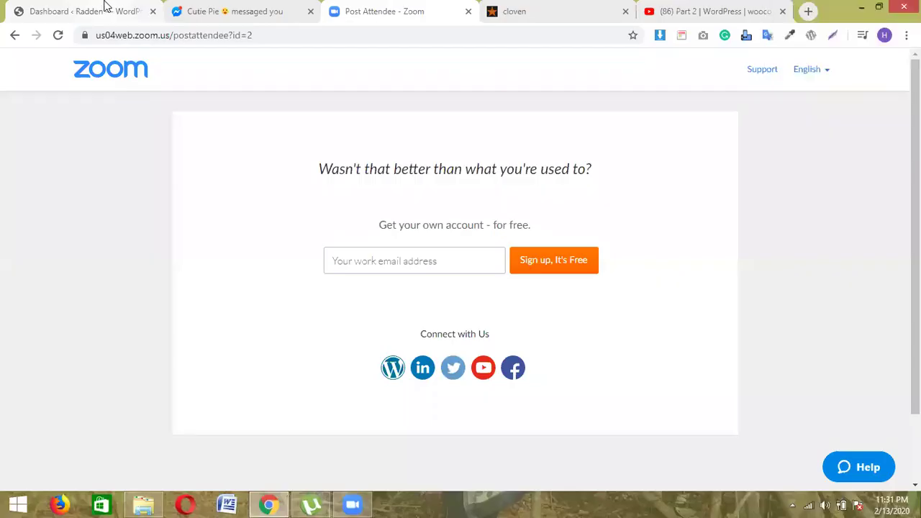
- Switch to the Radden site's admin dashboard at asbmart.xyz/apu and visit its public site
click(103, 10)
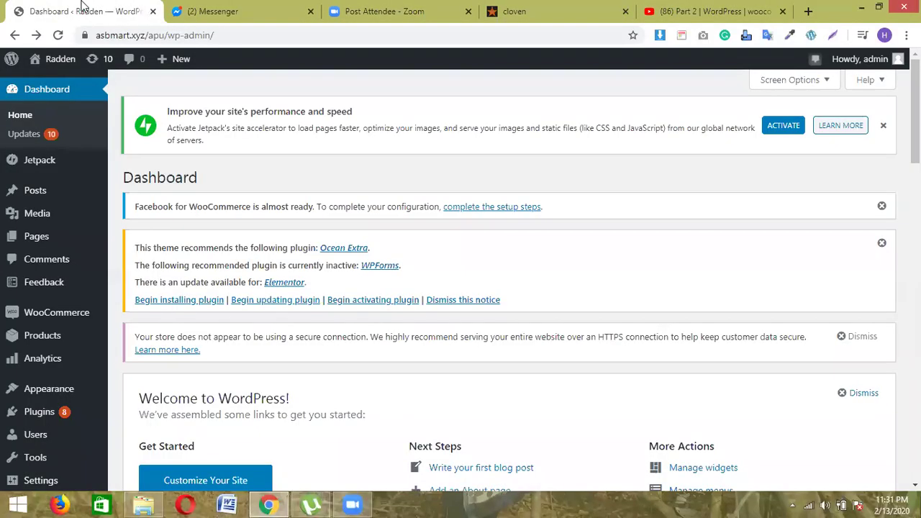
click(48, 83)
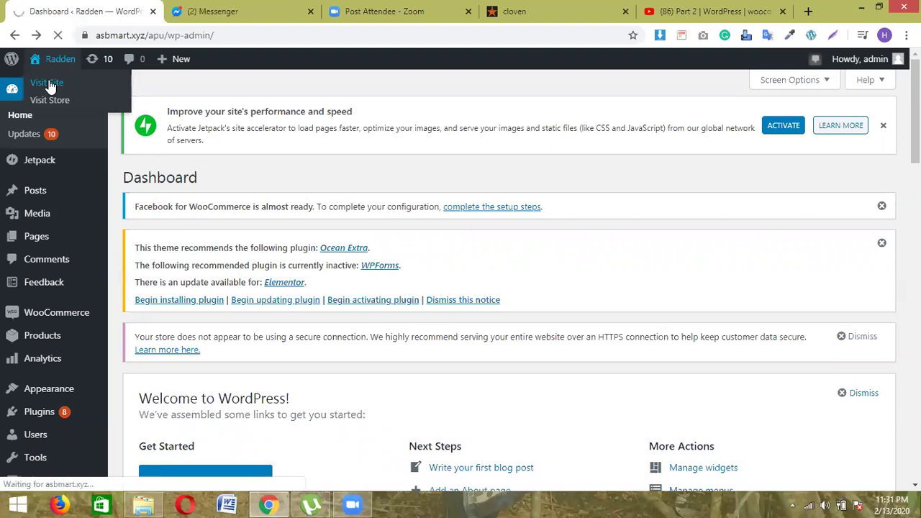